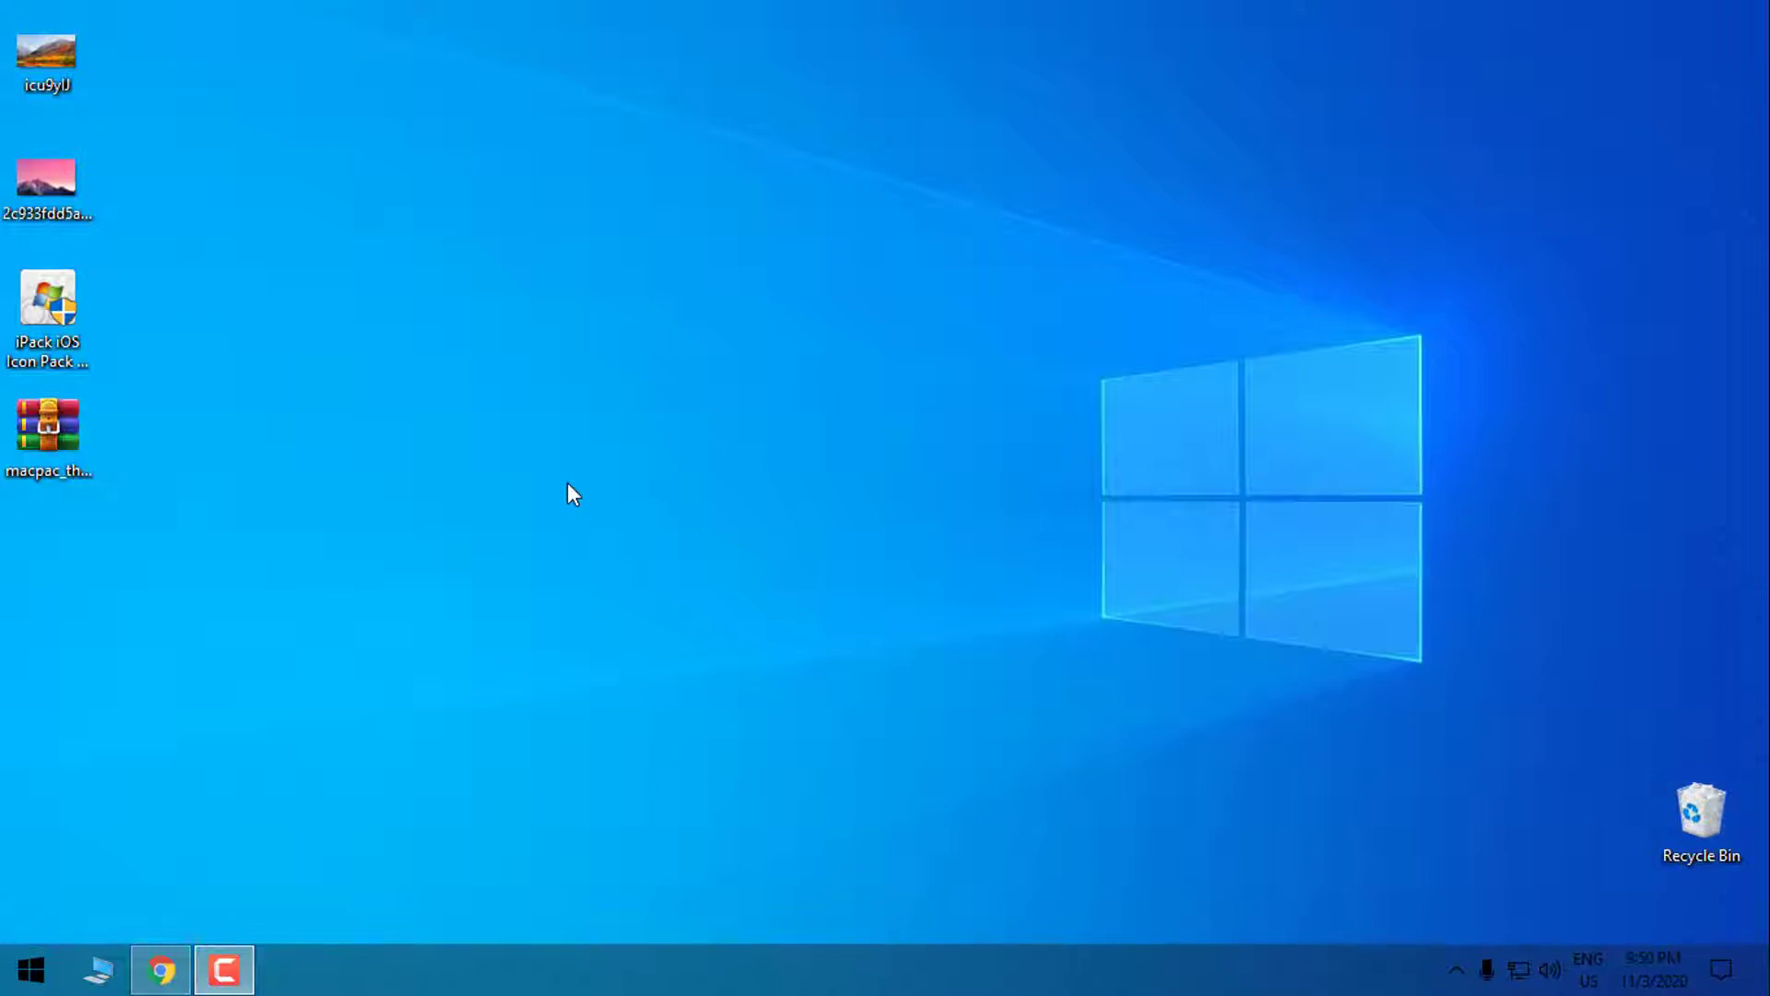
Step: Select the macpac theme archive and the iPack iOS Icon Pack installer on the desktop
{"action": "left_click", "coordinate": [62, 442]}
{"action": "left_click", "coordinate": [70, 359]}
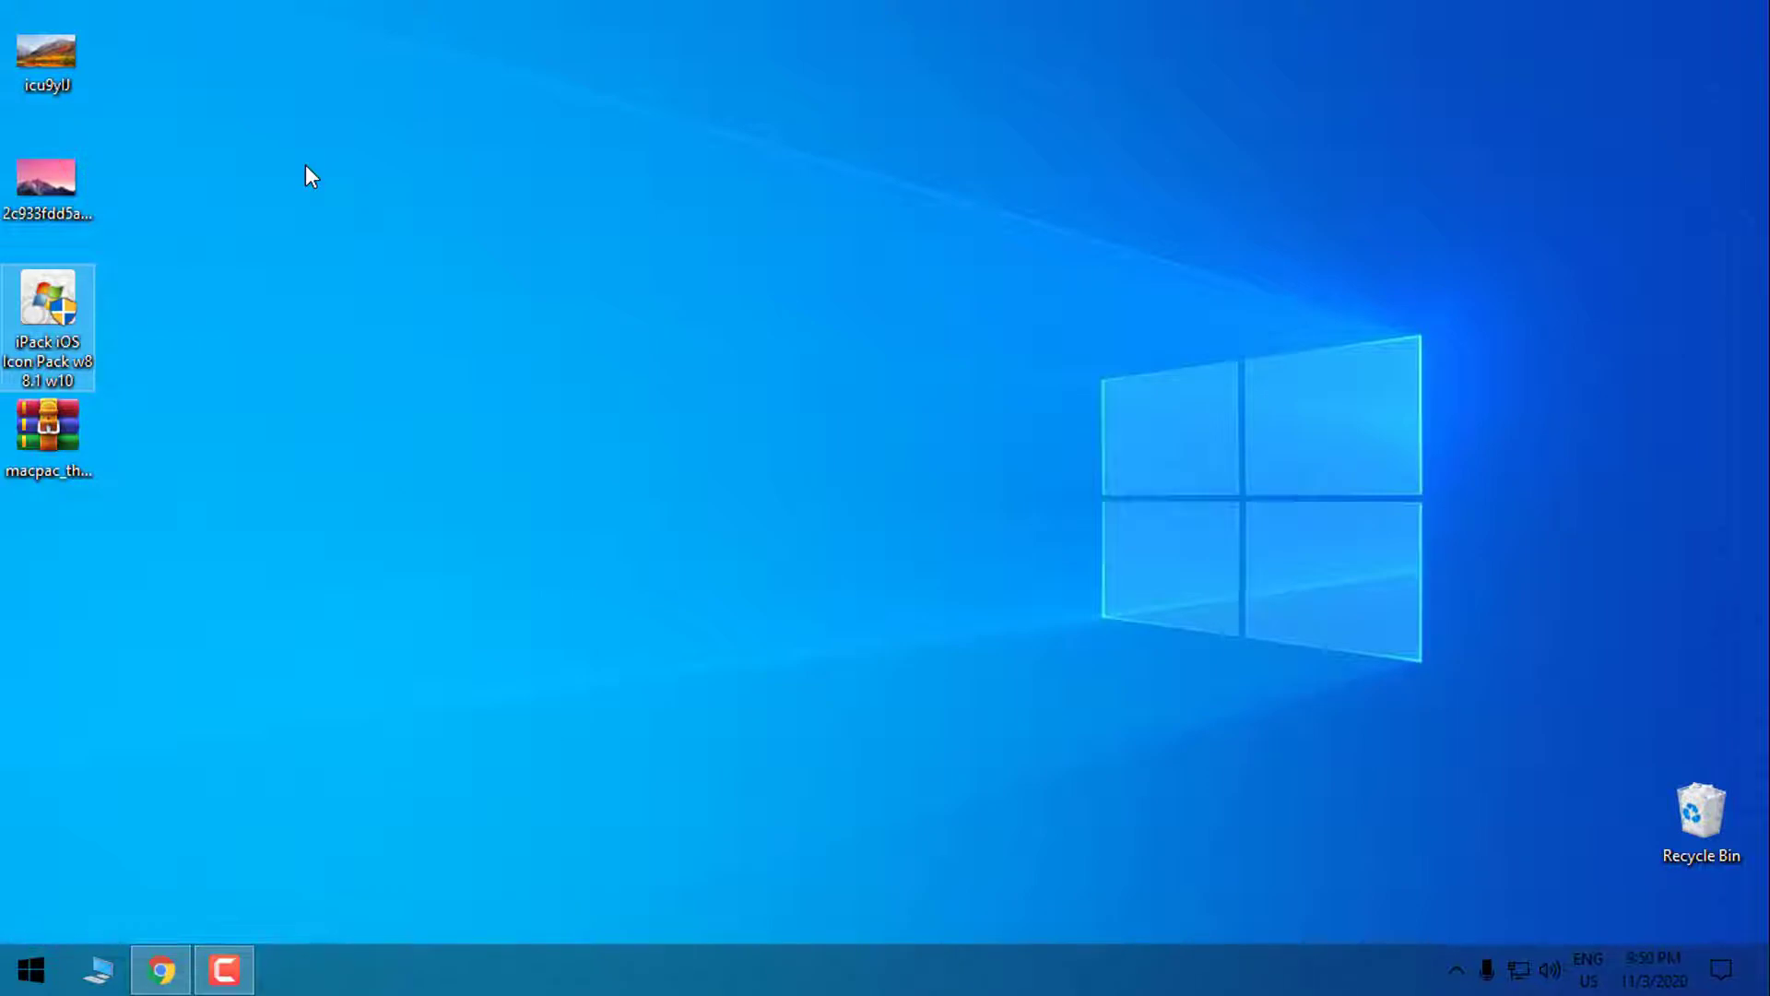
{"action": "left_click", "coordinate": [48, 421]}
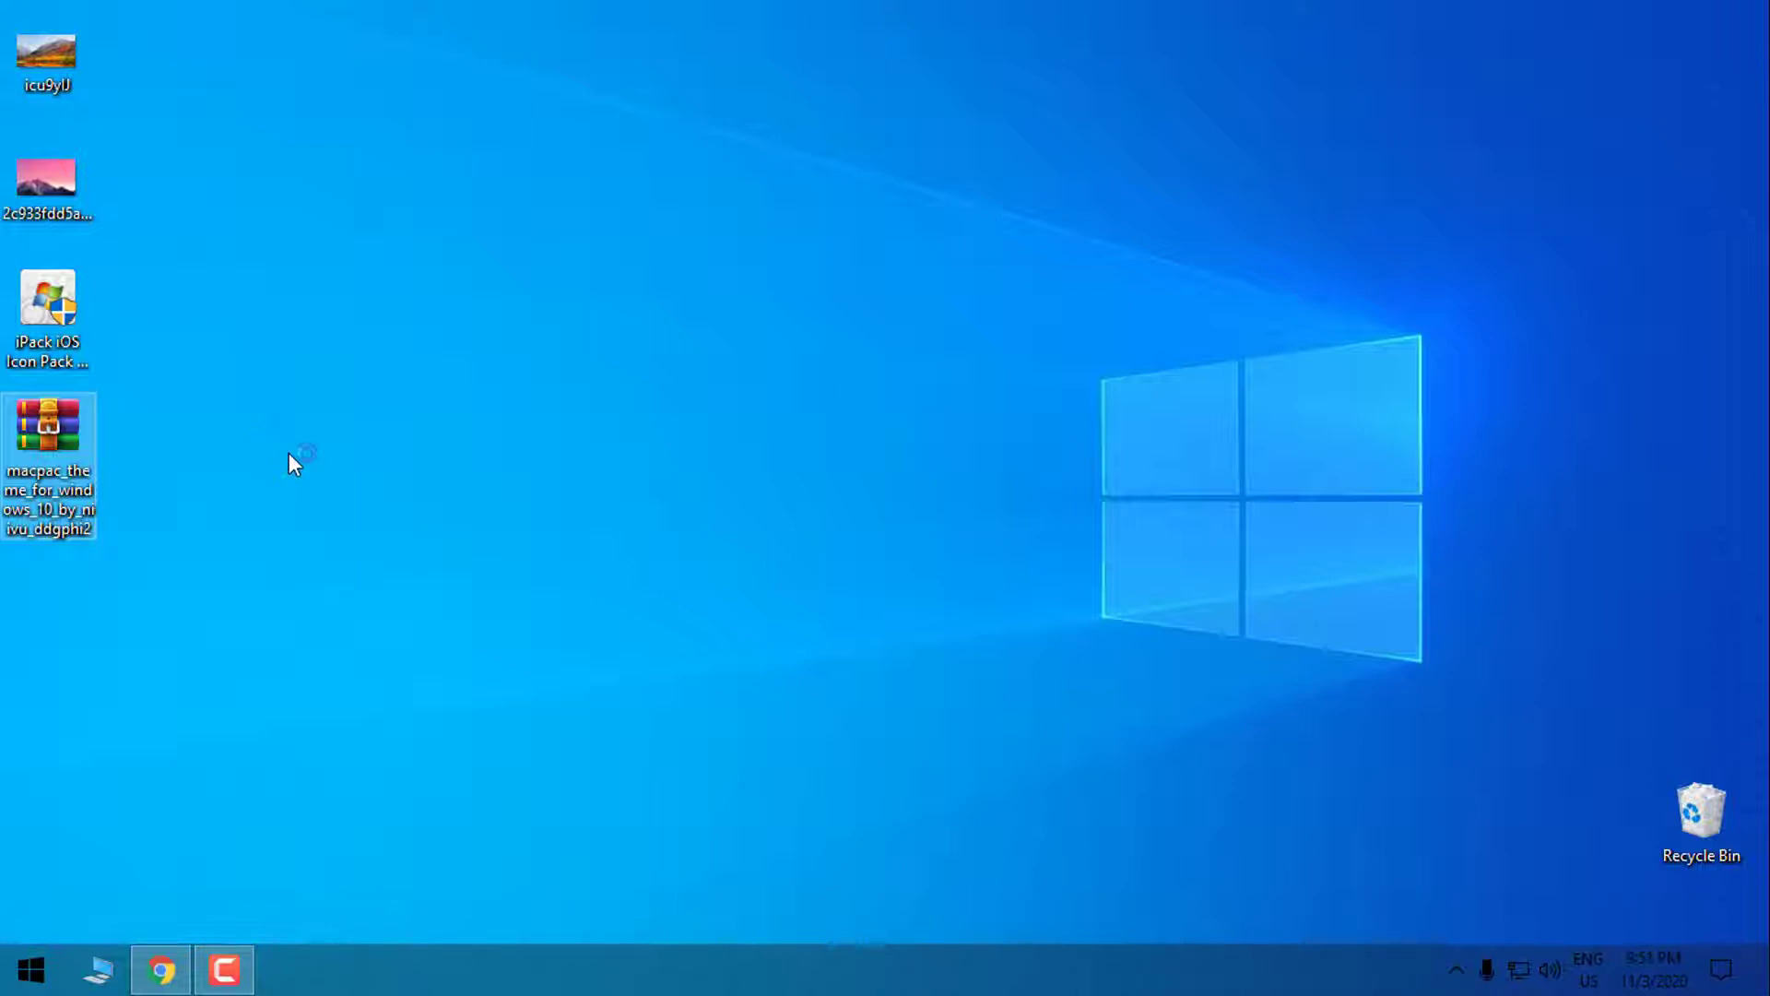
{"action": "left_click", "coordinate": [49, 301]}
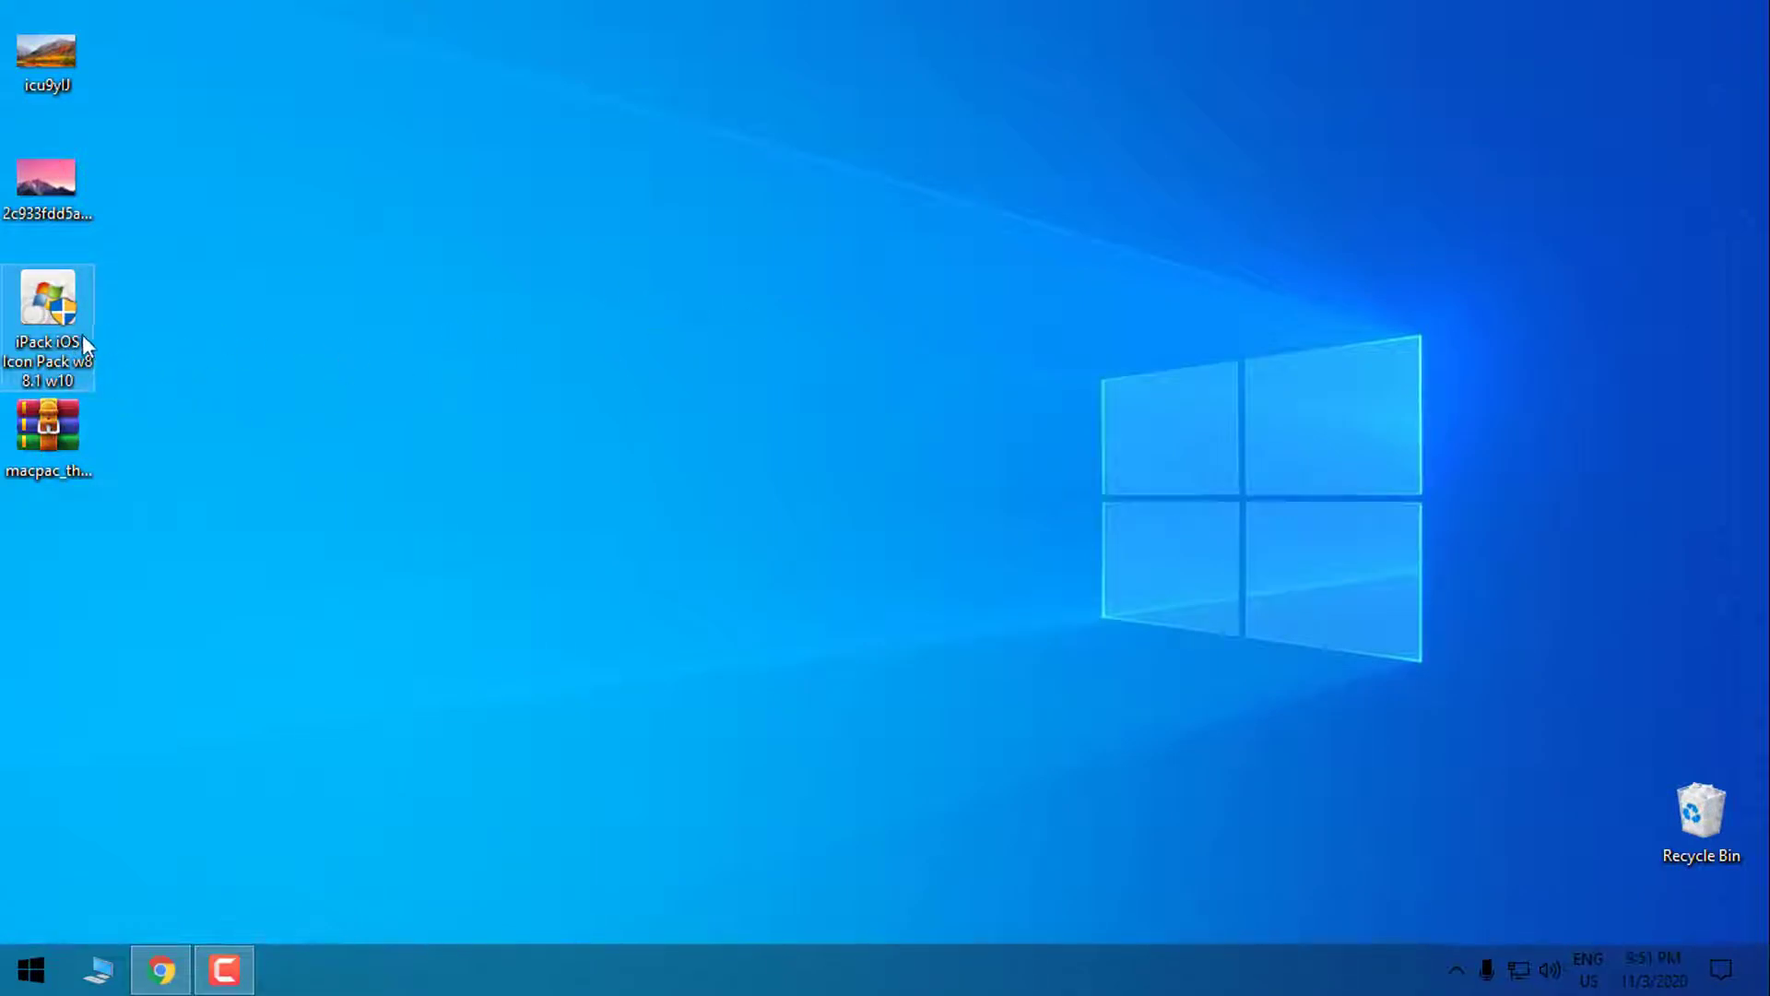
Step: Download the iPack iOS Icon Pack w8 8.1 w10.exe attachment from the Chrome forum thread
{"action": "left_click", "coordinate": [160, 972]}
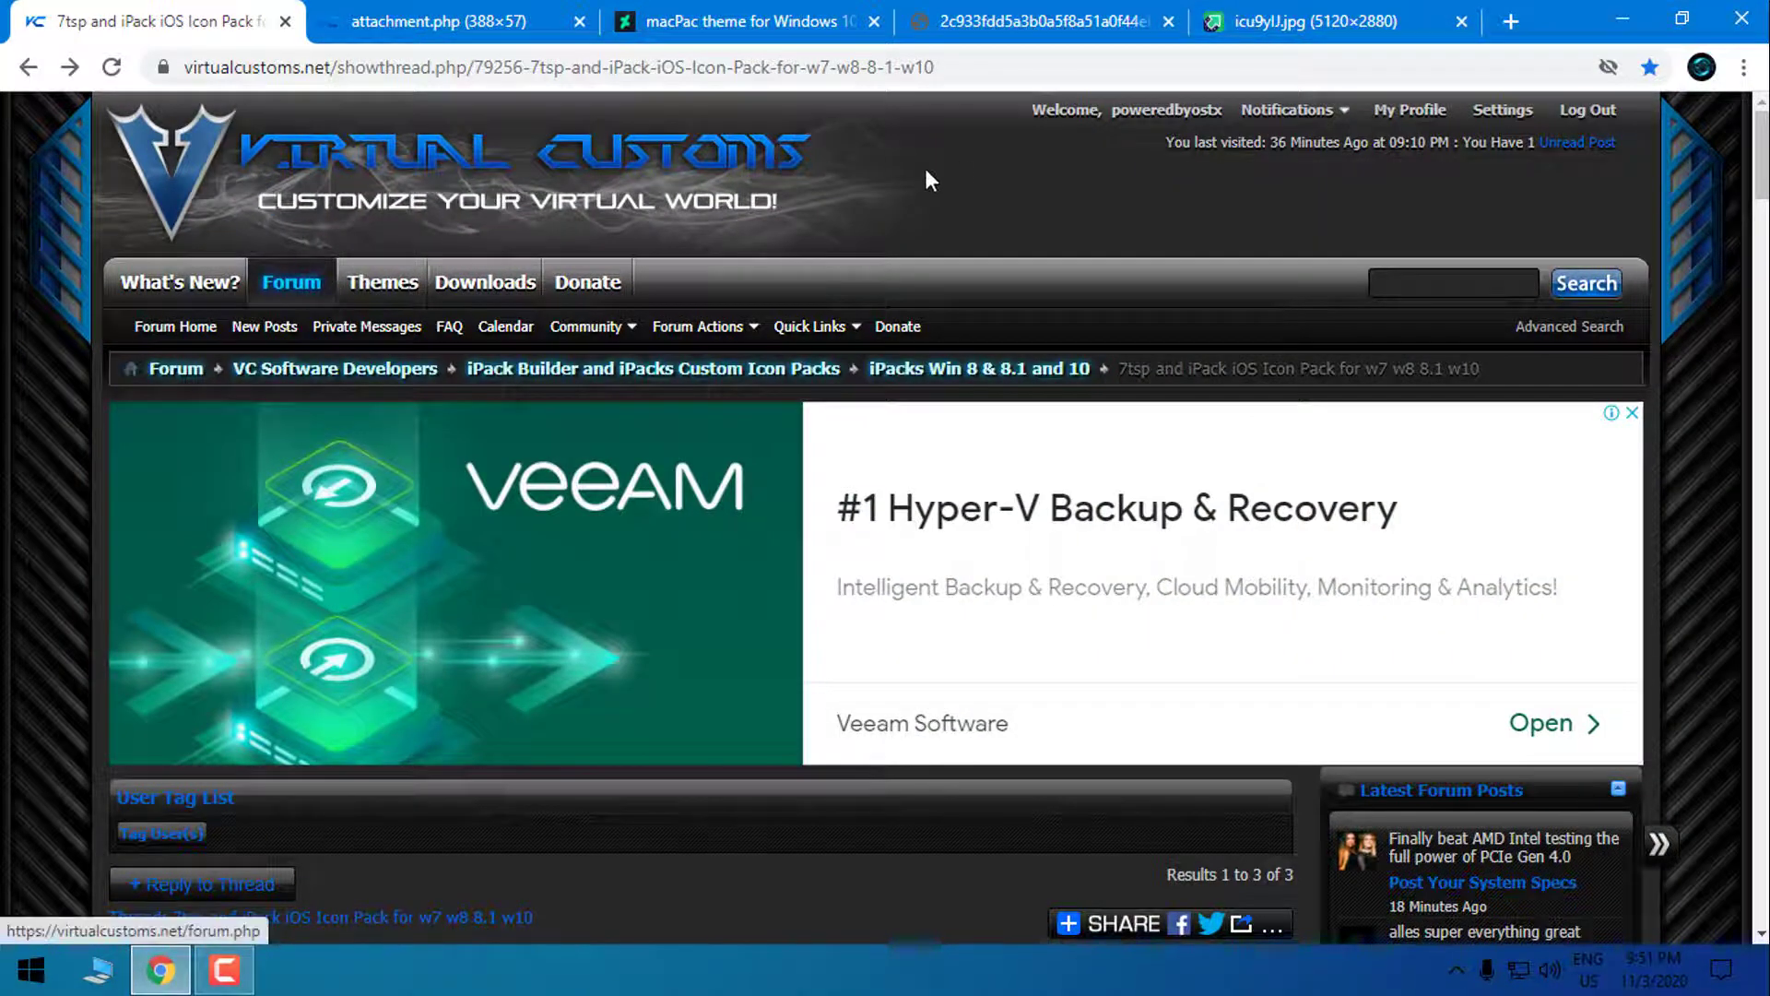
{"action": "scroll", "coordinate": [926, 166], "scroll_direction": "down", "scroll_amount": 3}
{"action": "scroll", "coordinate": [927, 277], "scroll_direction": "down", "scroll_amount": 5}
{"action": "scroll", "coordinate": [933, 368], "scroll_direction": "down", "scroll_amount": 5}
{"action": "scroll", "coordinate": [937, 408], "scroll_direction": "down", "scroll_amount": 3}
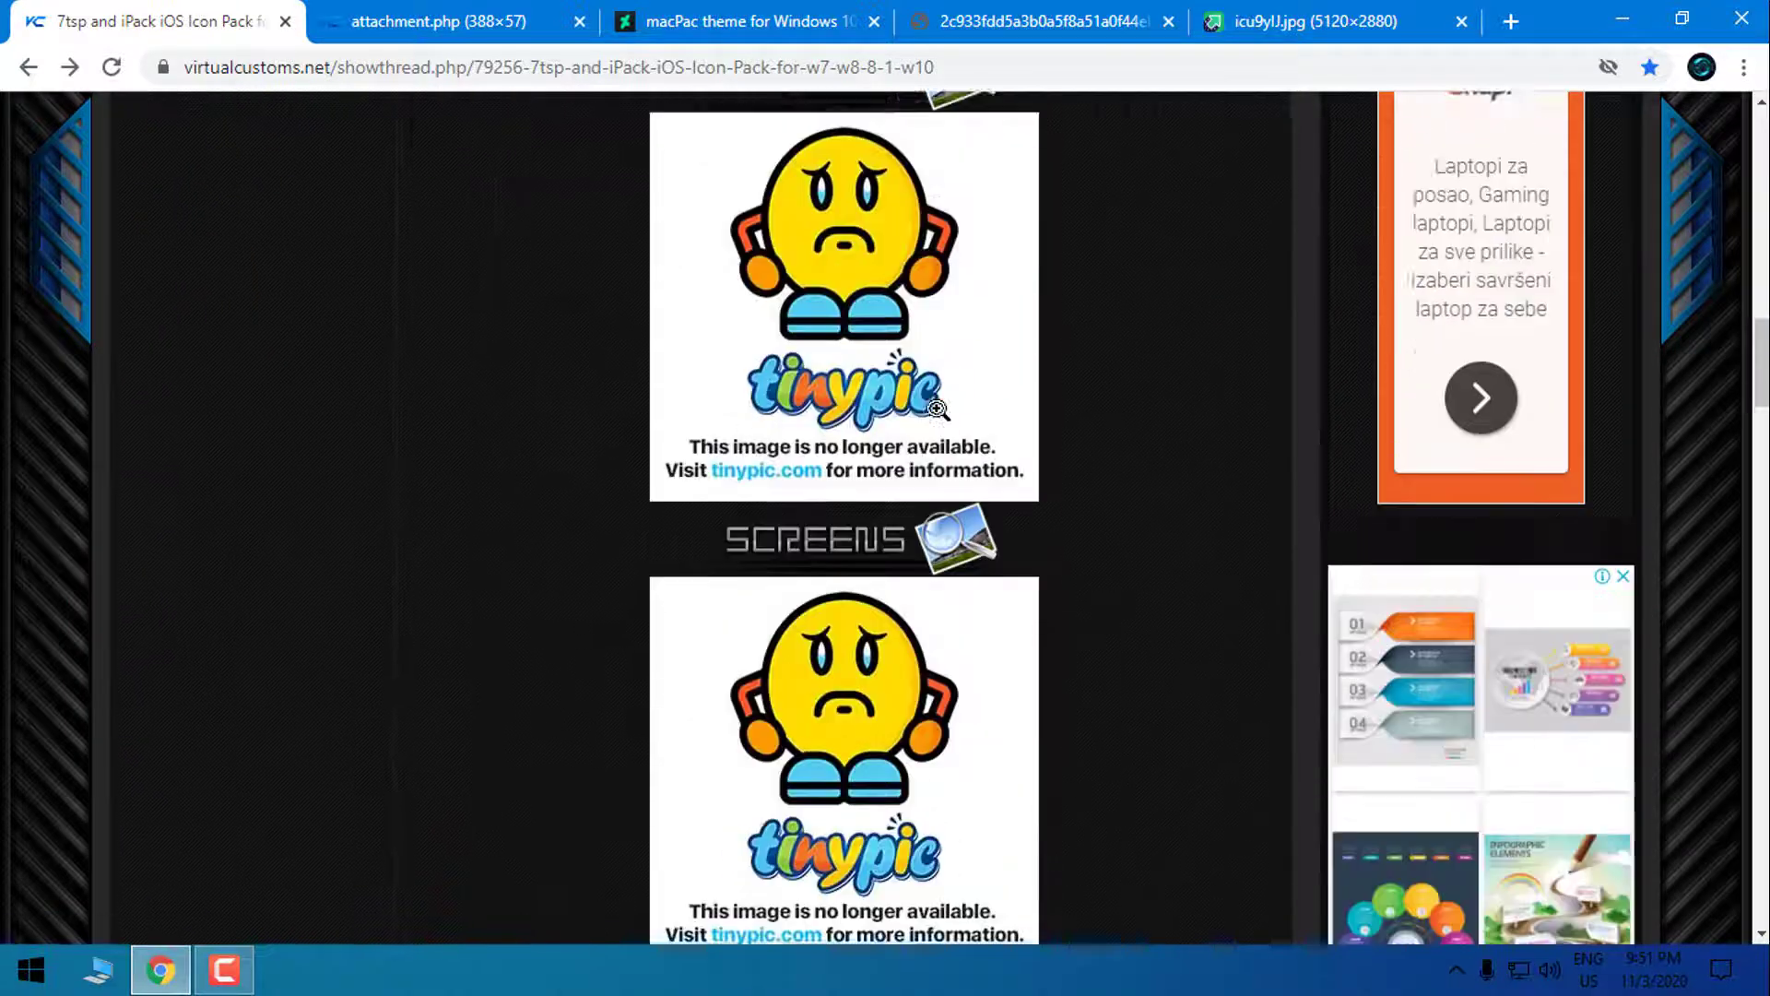
{"action": "scroll", "coordinate": [937, 409], "scroll_direction": "down", "scroll_amount": 3}
{"action": "scroll", "coordinate": [885, 443], "scroll_direction": "down", "scroll_amount": 5}
{"action": "scroll", "coordinate": [830, 457], "scroll_direction": "up", "scroll_amount": 4}
{"action": "scroll", "coordinate": [685, 387], "scroll_direction": "down", "scroll_amount": 1}
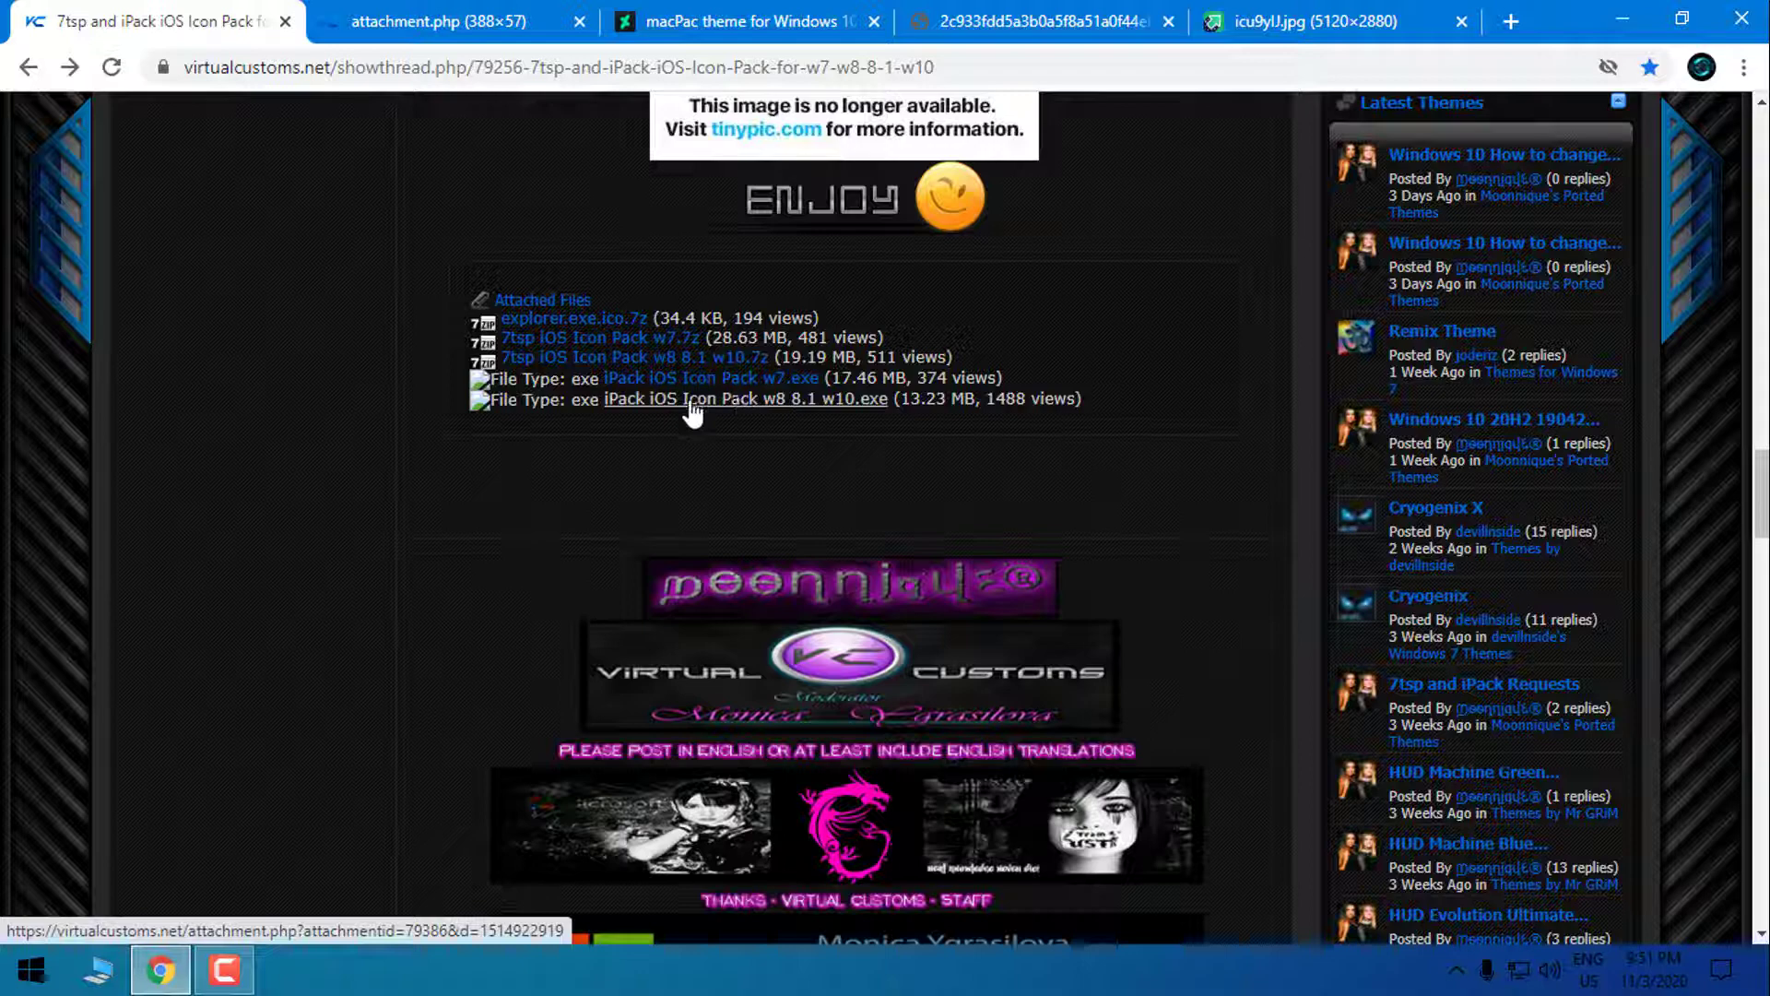
{"action": "left_click", "coordinate": [752, 401]}
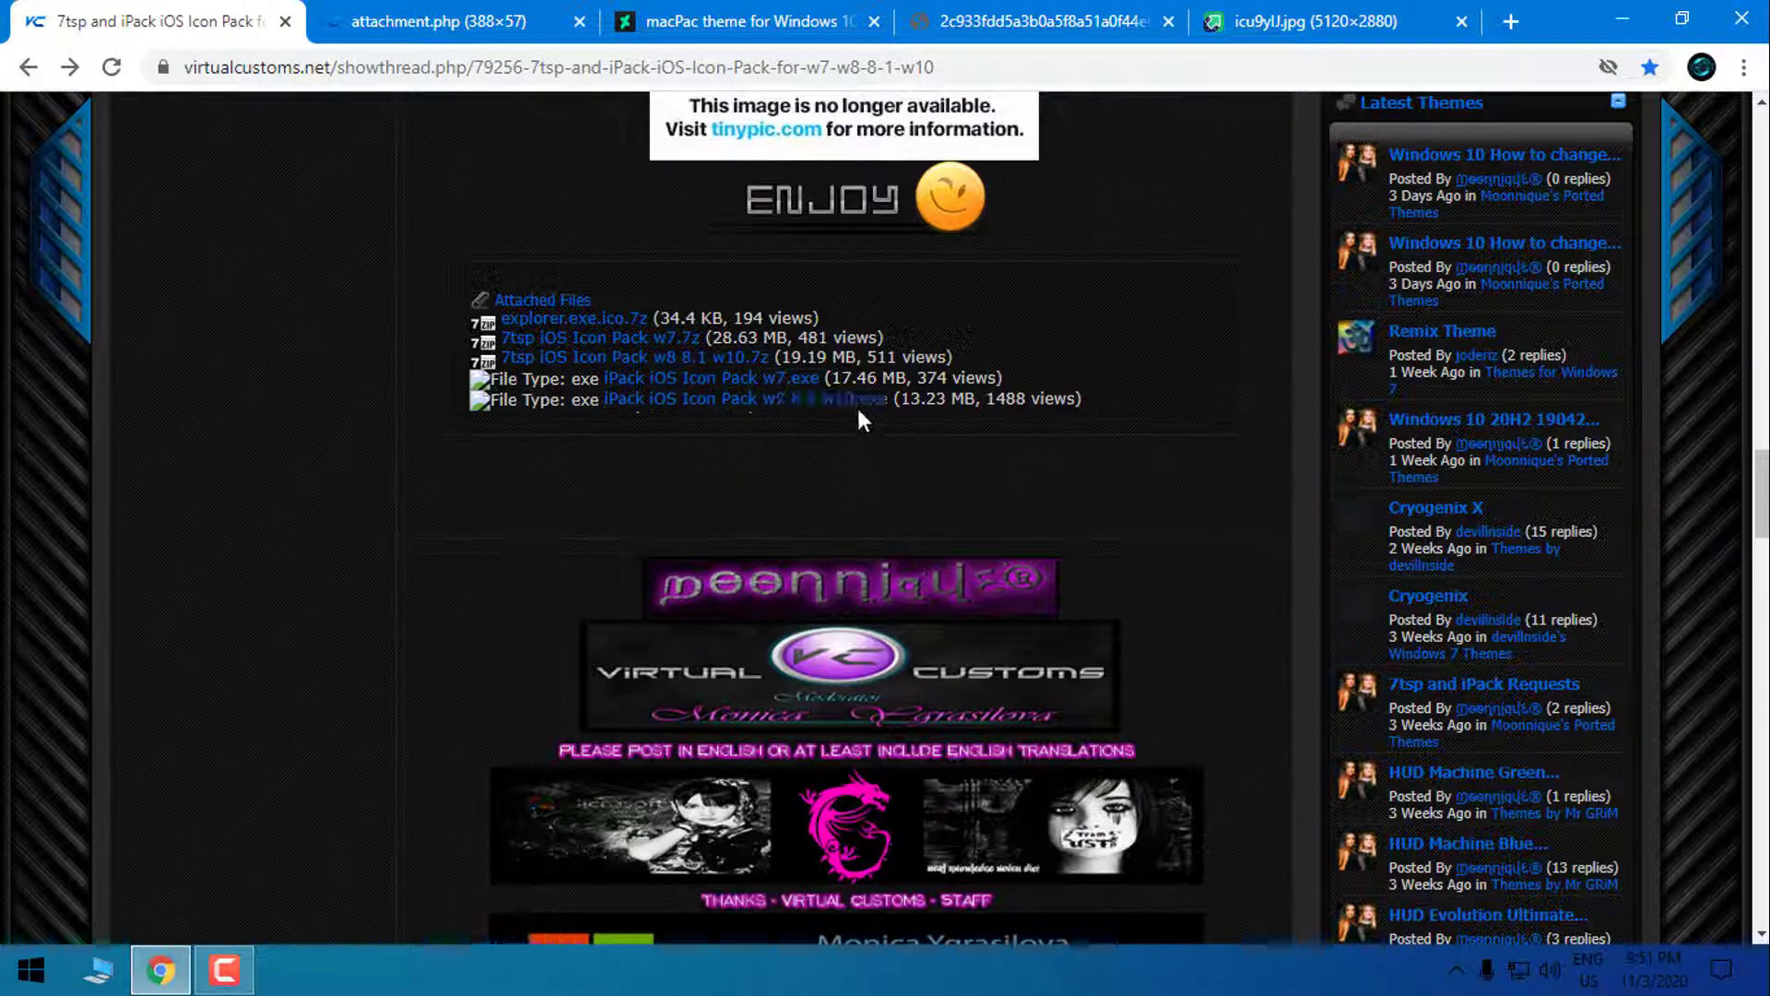
{"action": "scroll", "coordinate": [853, 428], "scroll_direction": "down", "scroll_amount": 2}
{"action": "scroll", "coordinate": [808, 373], "scroll_direction": "up", "scroll_amount": 1}
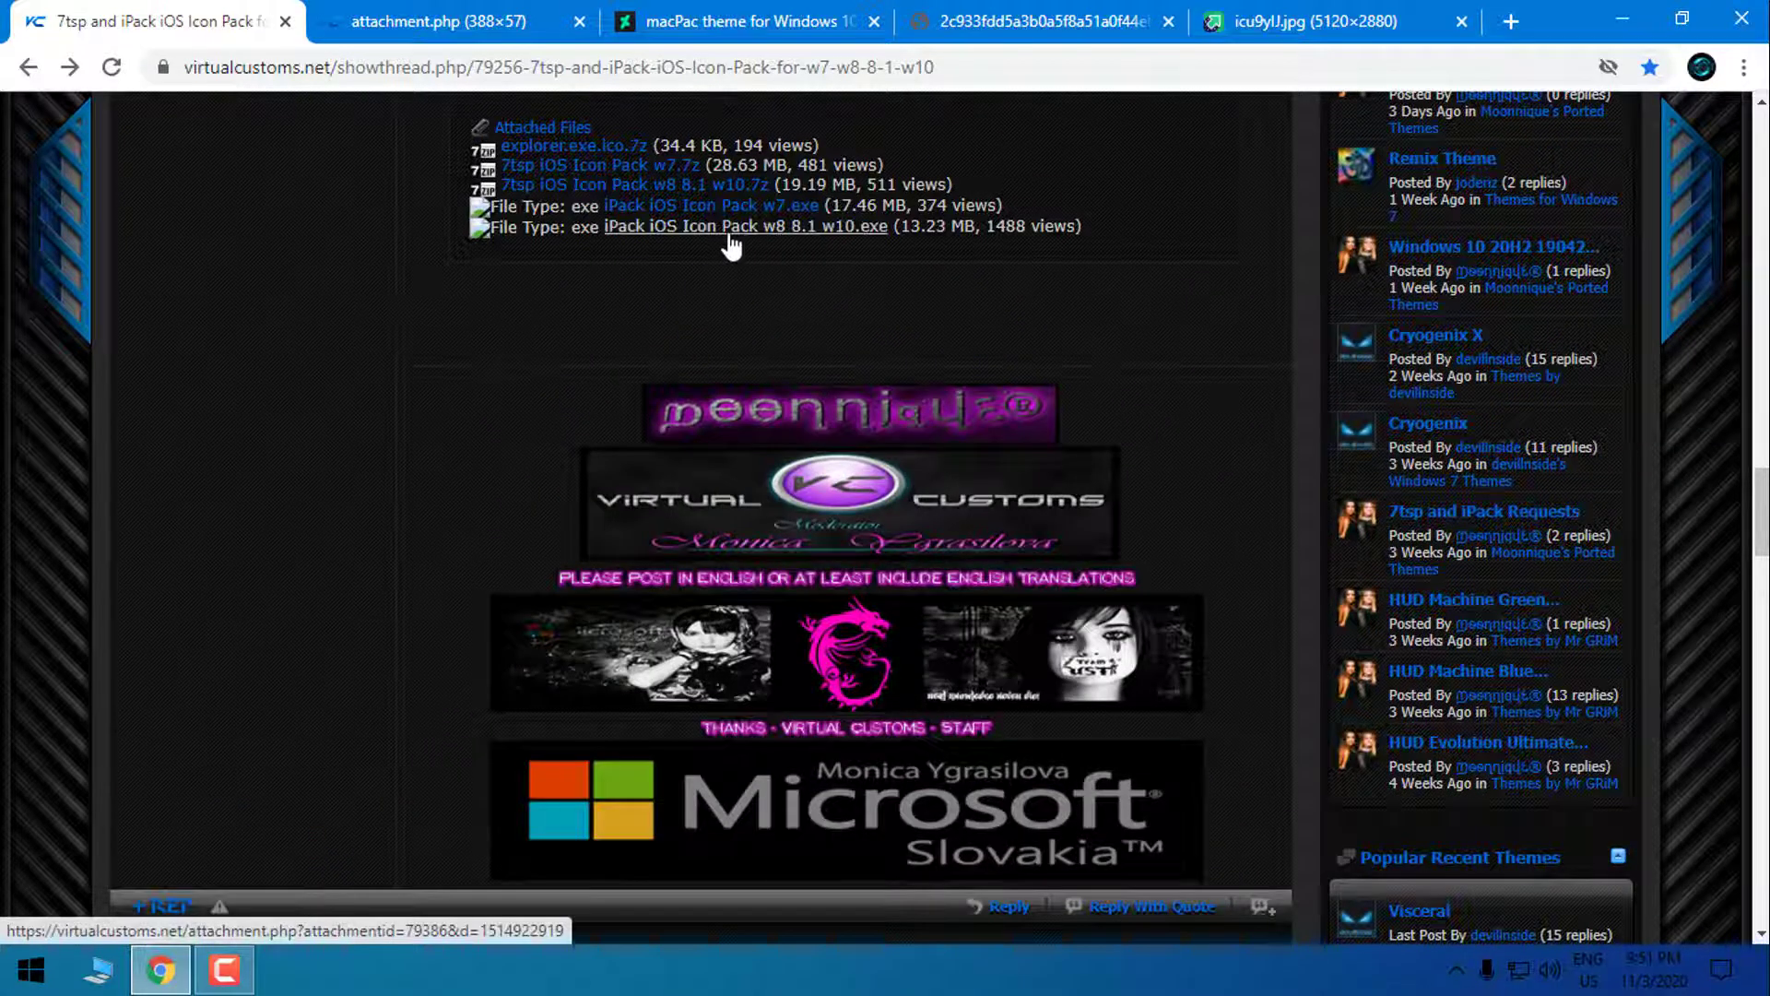
{"action": "left_click", "coordinate": [798, 39]}
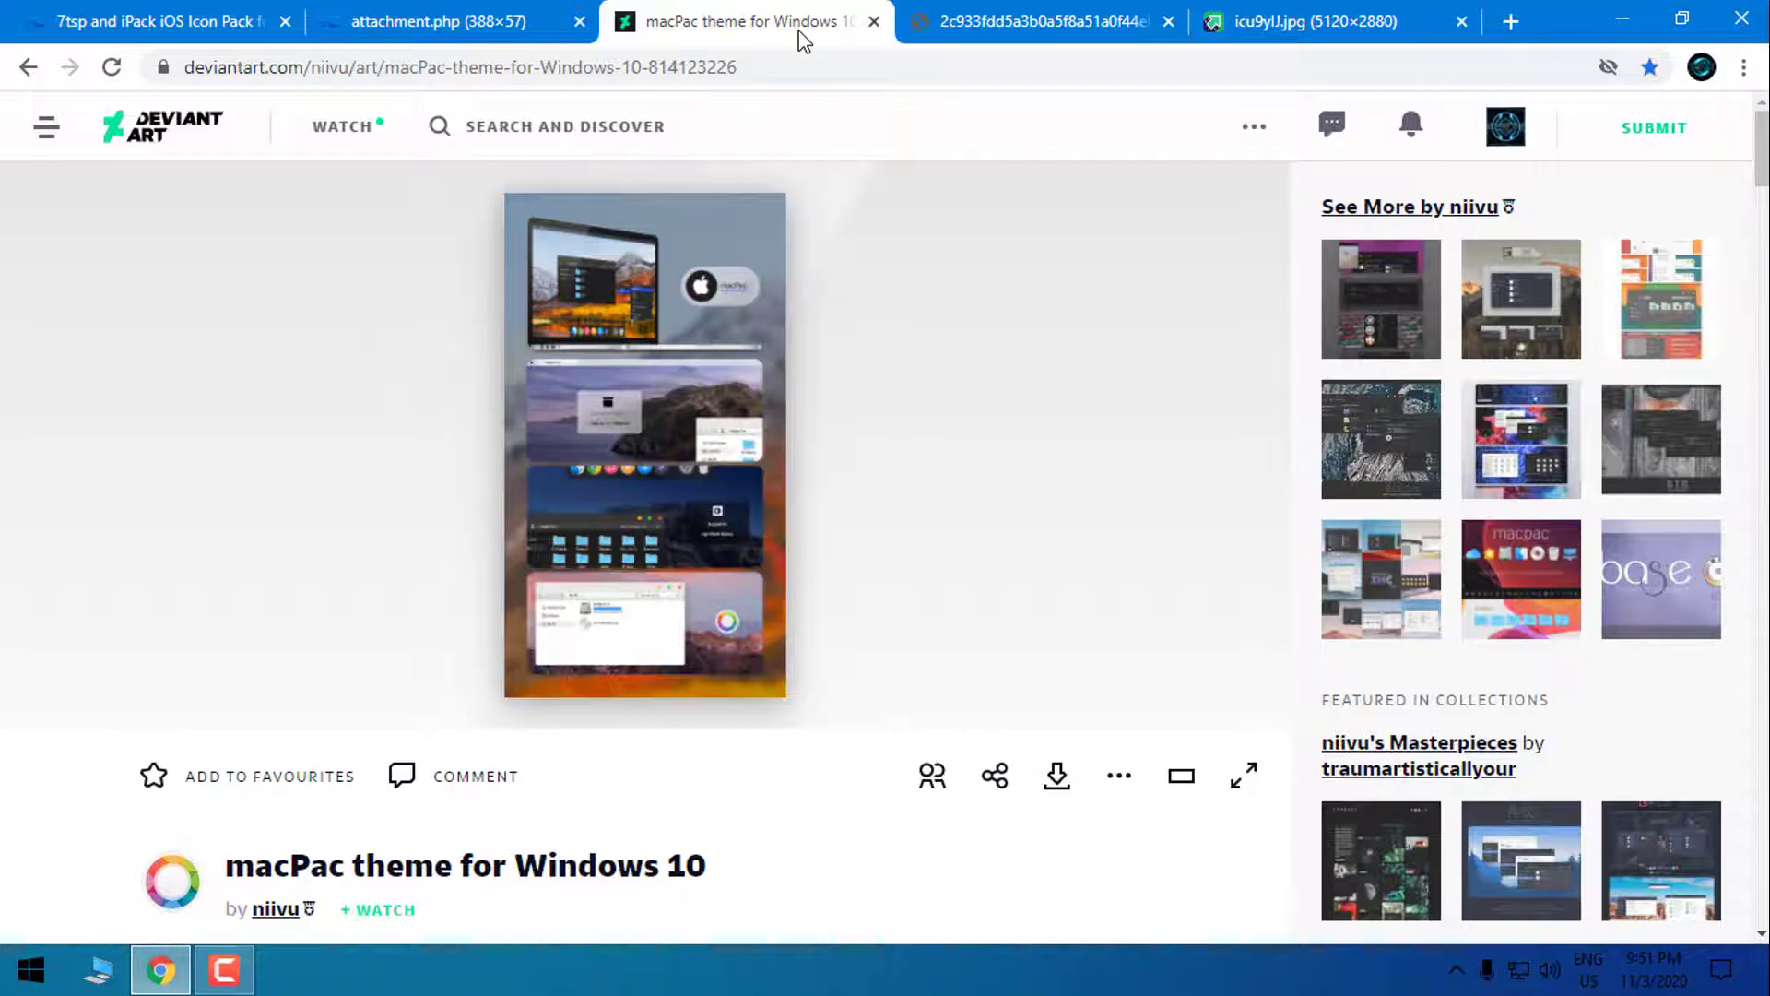
{"action": "mouse_move", "coordinate": [645, 311]}
{"action": "scroll", "coordinate": [462, 479], "scroll_direction": "down", "scroll_amount": 2}
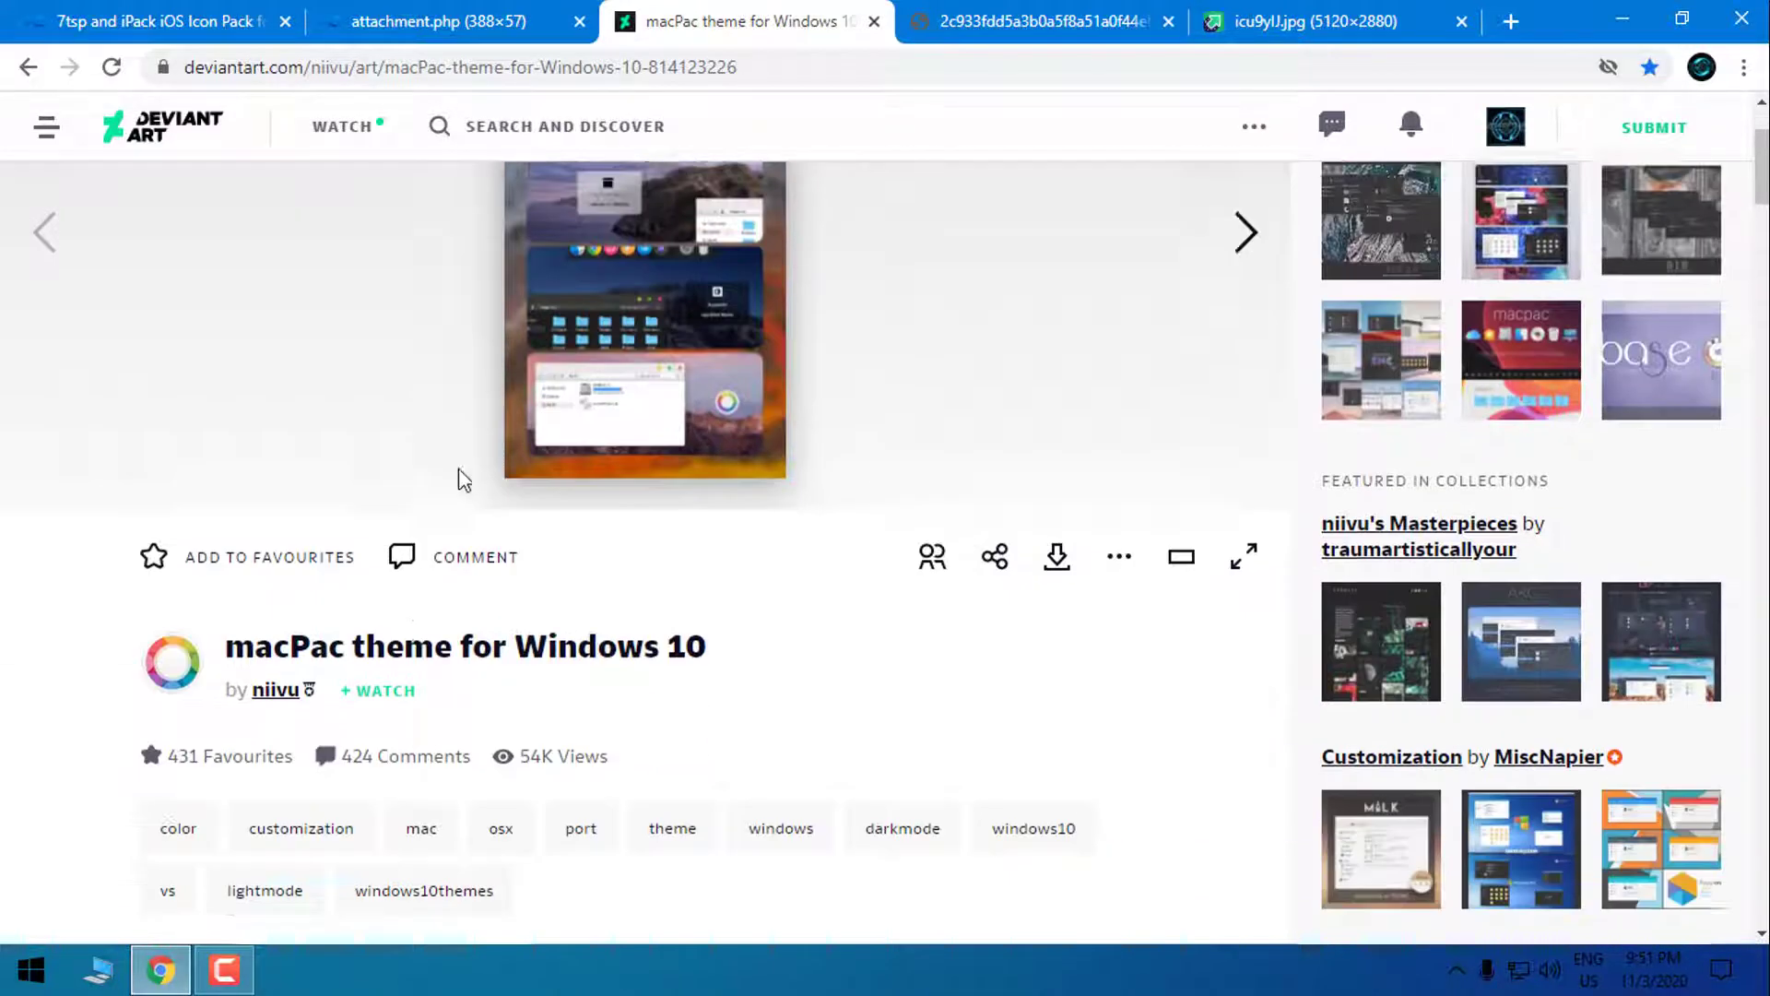
{"action": "scroll", "coordinate": [672, 615], "scroll_direction": "down", "scroll_amount": 3}
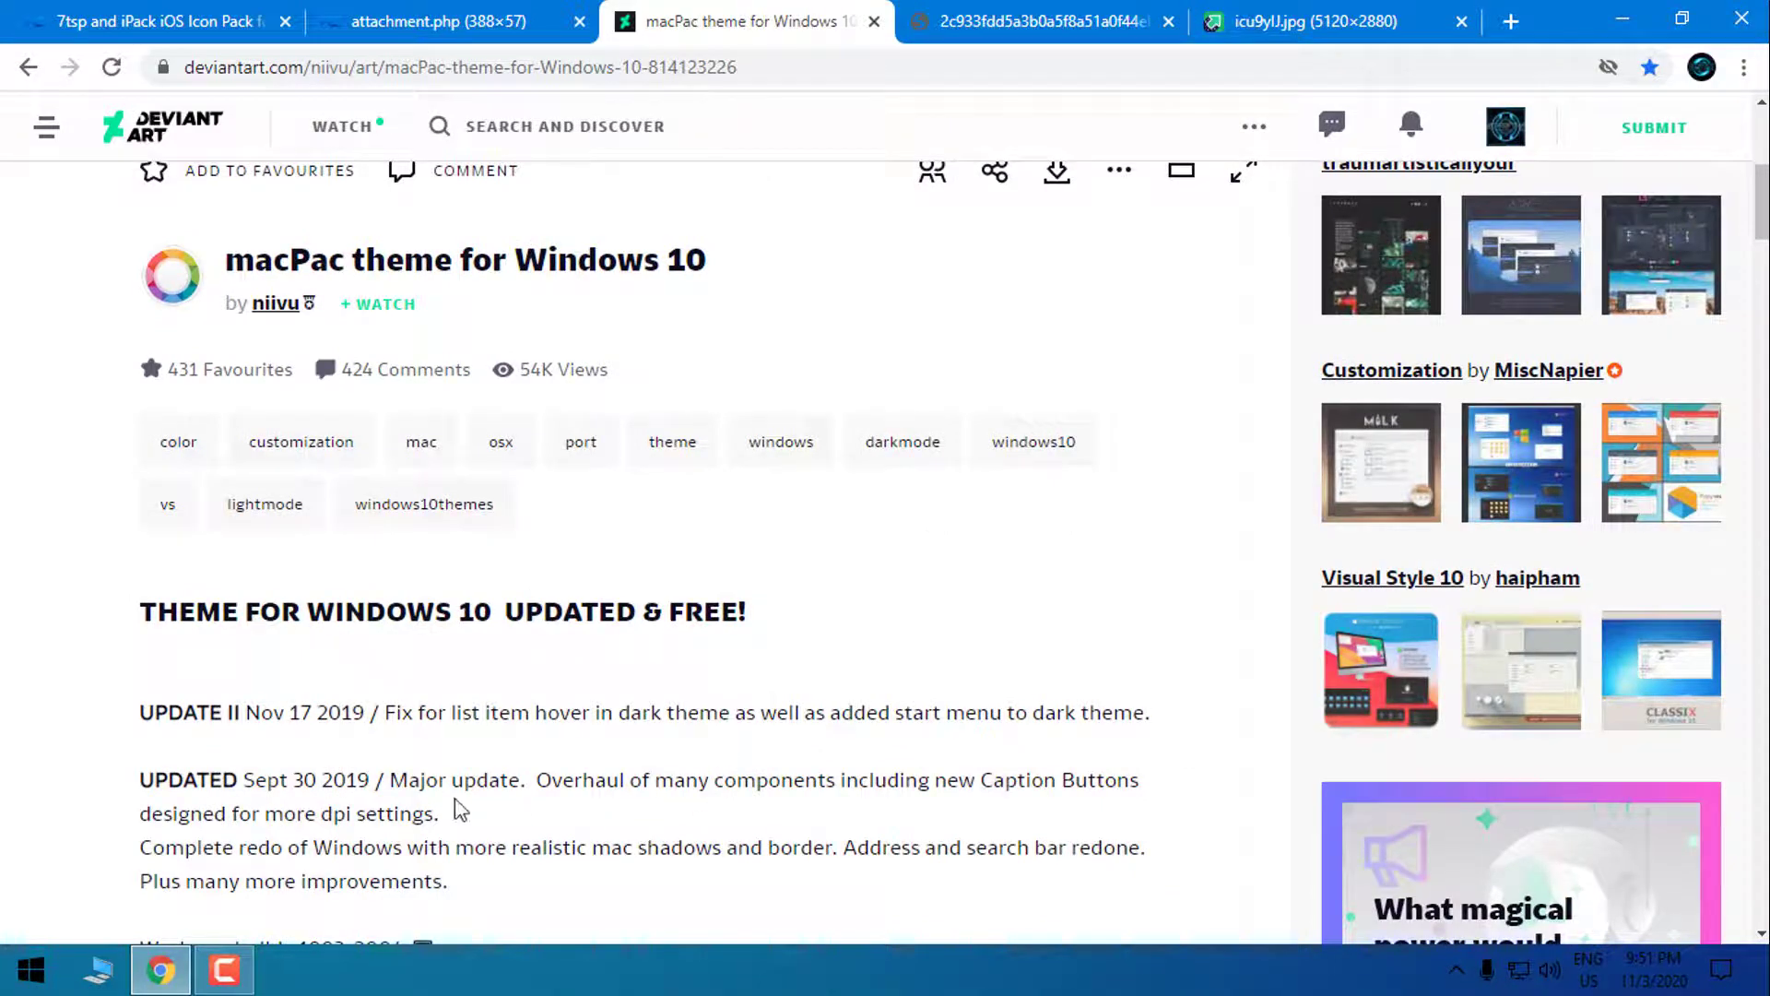
{"action": "scroll", "coordinate": [236, 768], "scroll_direction": "down", "scroll_amount": 1}
{"action": "scroll", "coordinate": [236, 758], "scroll_direction": "down", "scroll_amount": 1}
{"action": "scroll", "coordinate": [212, 634], "scroll_direction": "down", "scroll_amount": 1}
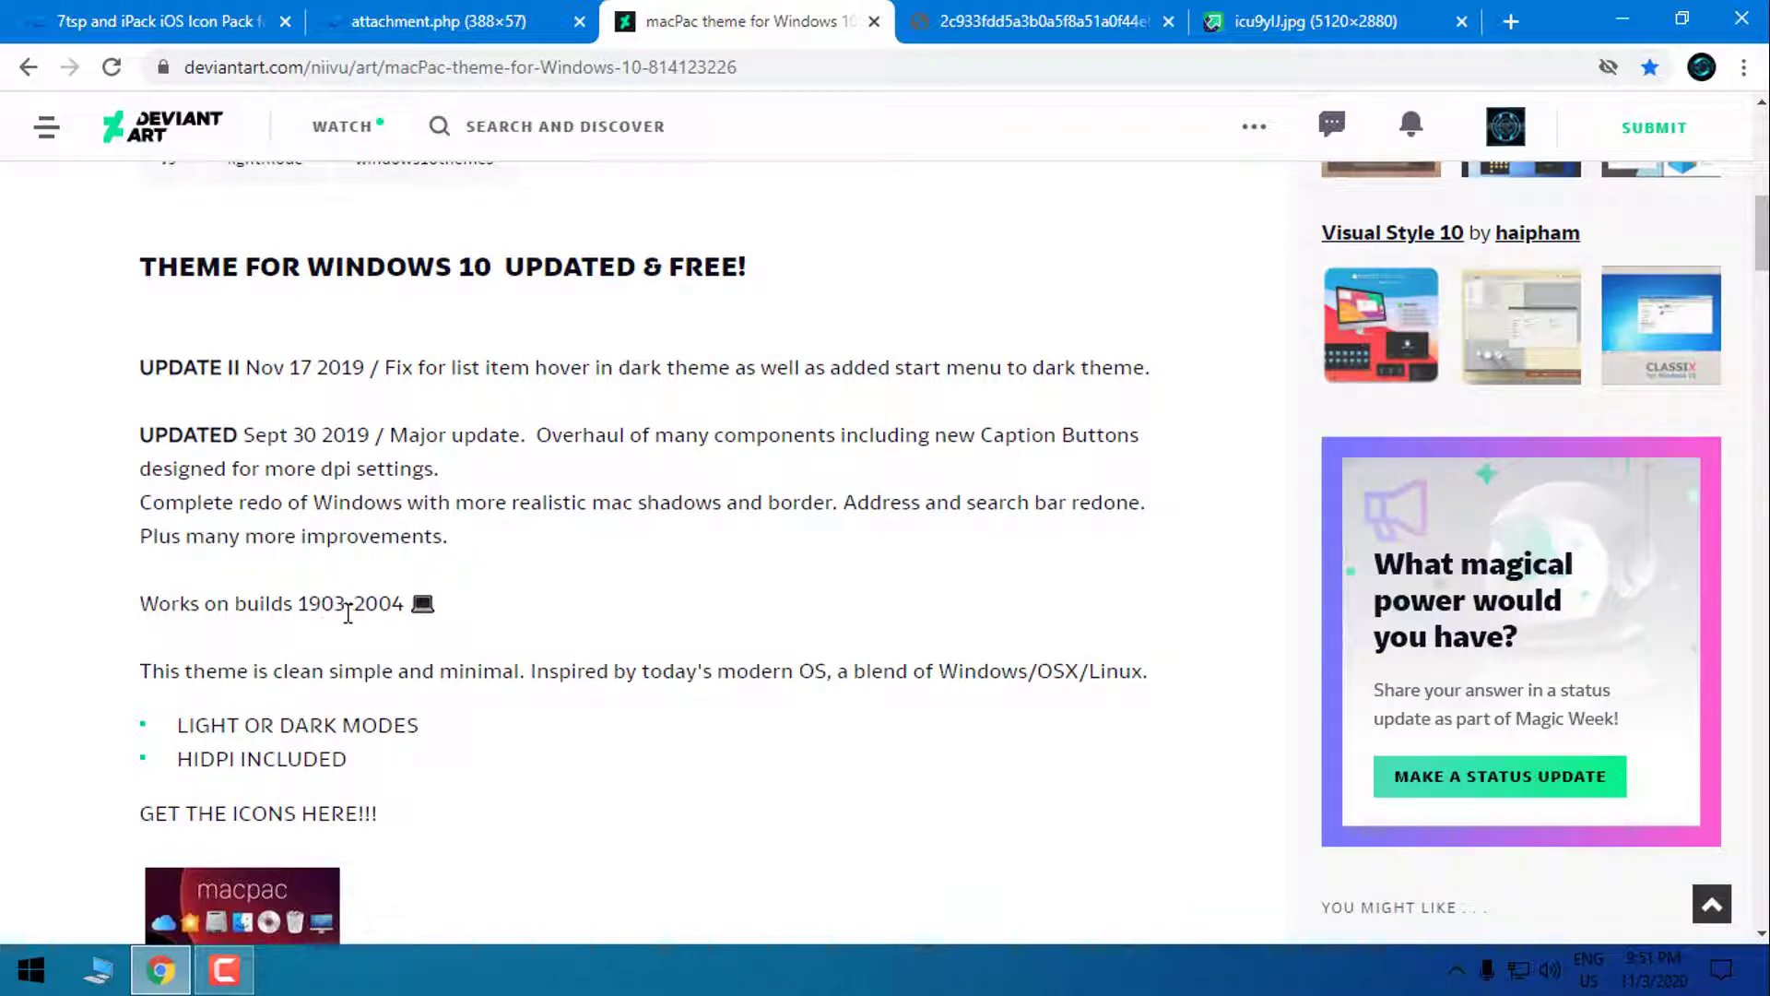
Step: Highlight the supported builds 1903–2004 on the macPac page, then view both mountain wallpapers
{"action": "left_click_drag", "start_coordinate": [294, 604], "coordinate": [454, 609]}
{"action": "left_click", "coordinate": [485, 613]}
{"action": "scroll", "coordinate": [491, 607], "scroll_direction": "up", "scroll_amount": 6}
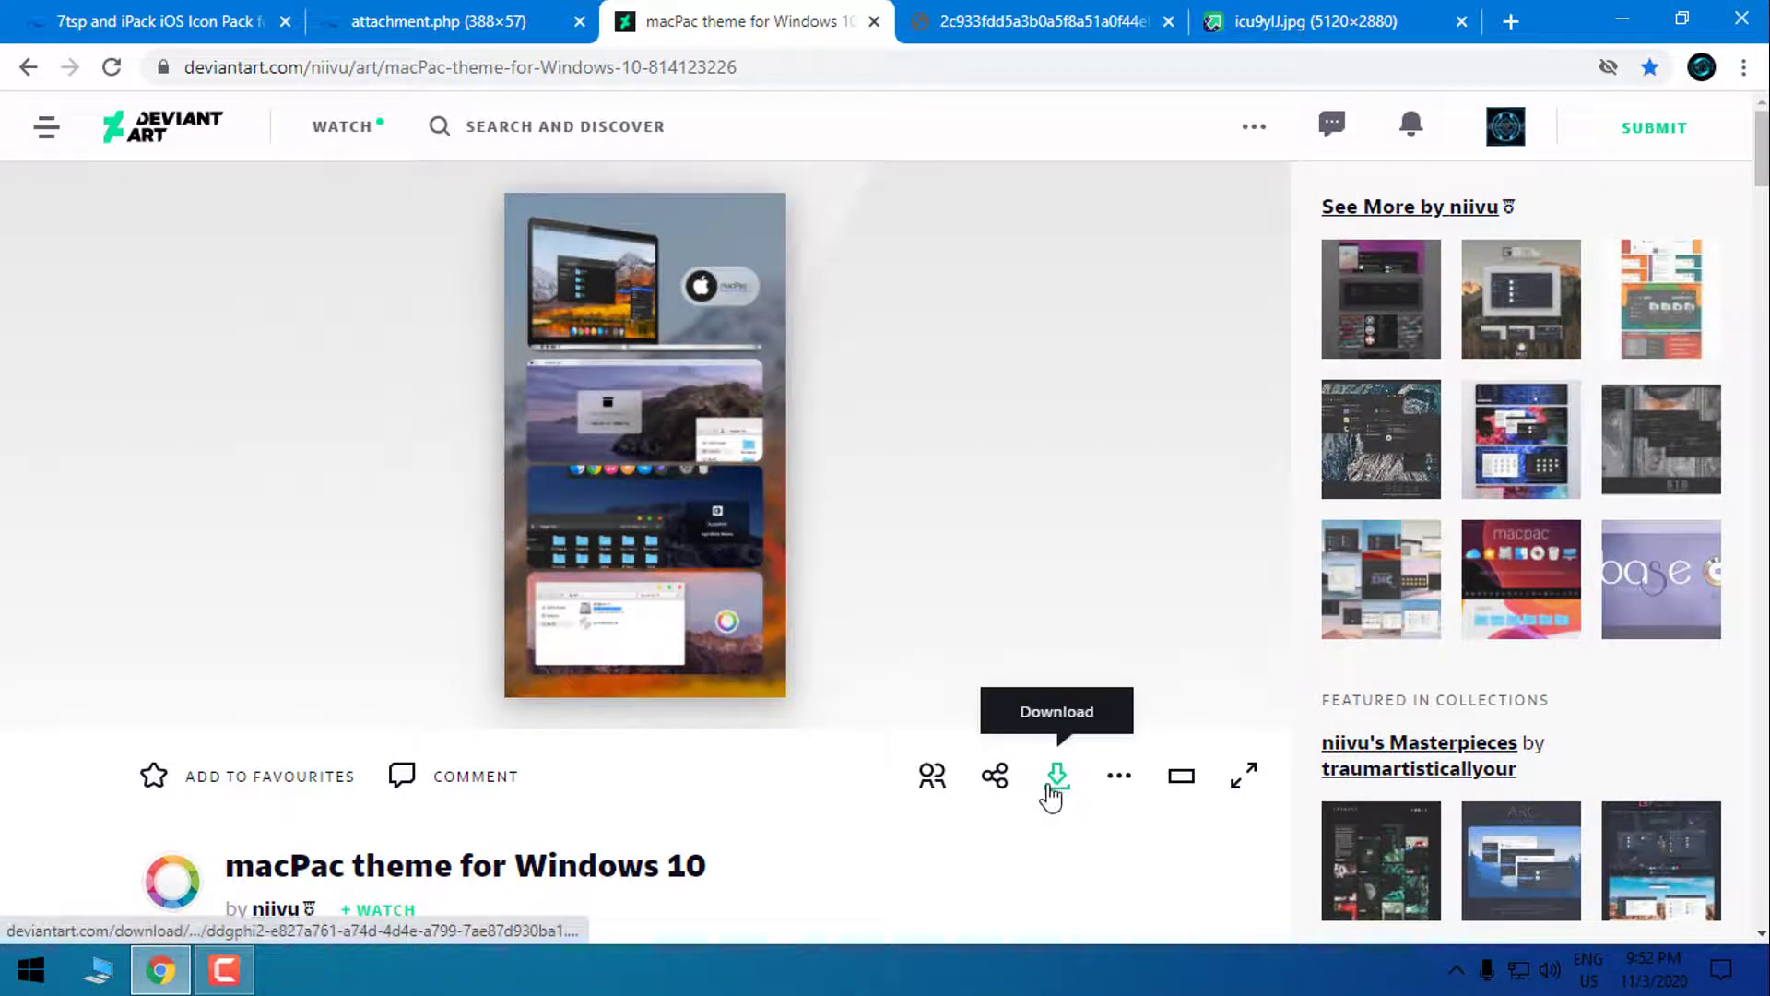
{"action": "left_click", "coordinate": [964, 41]}
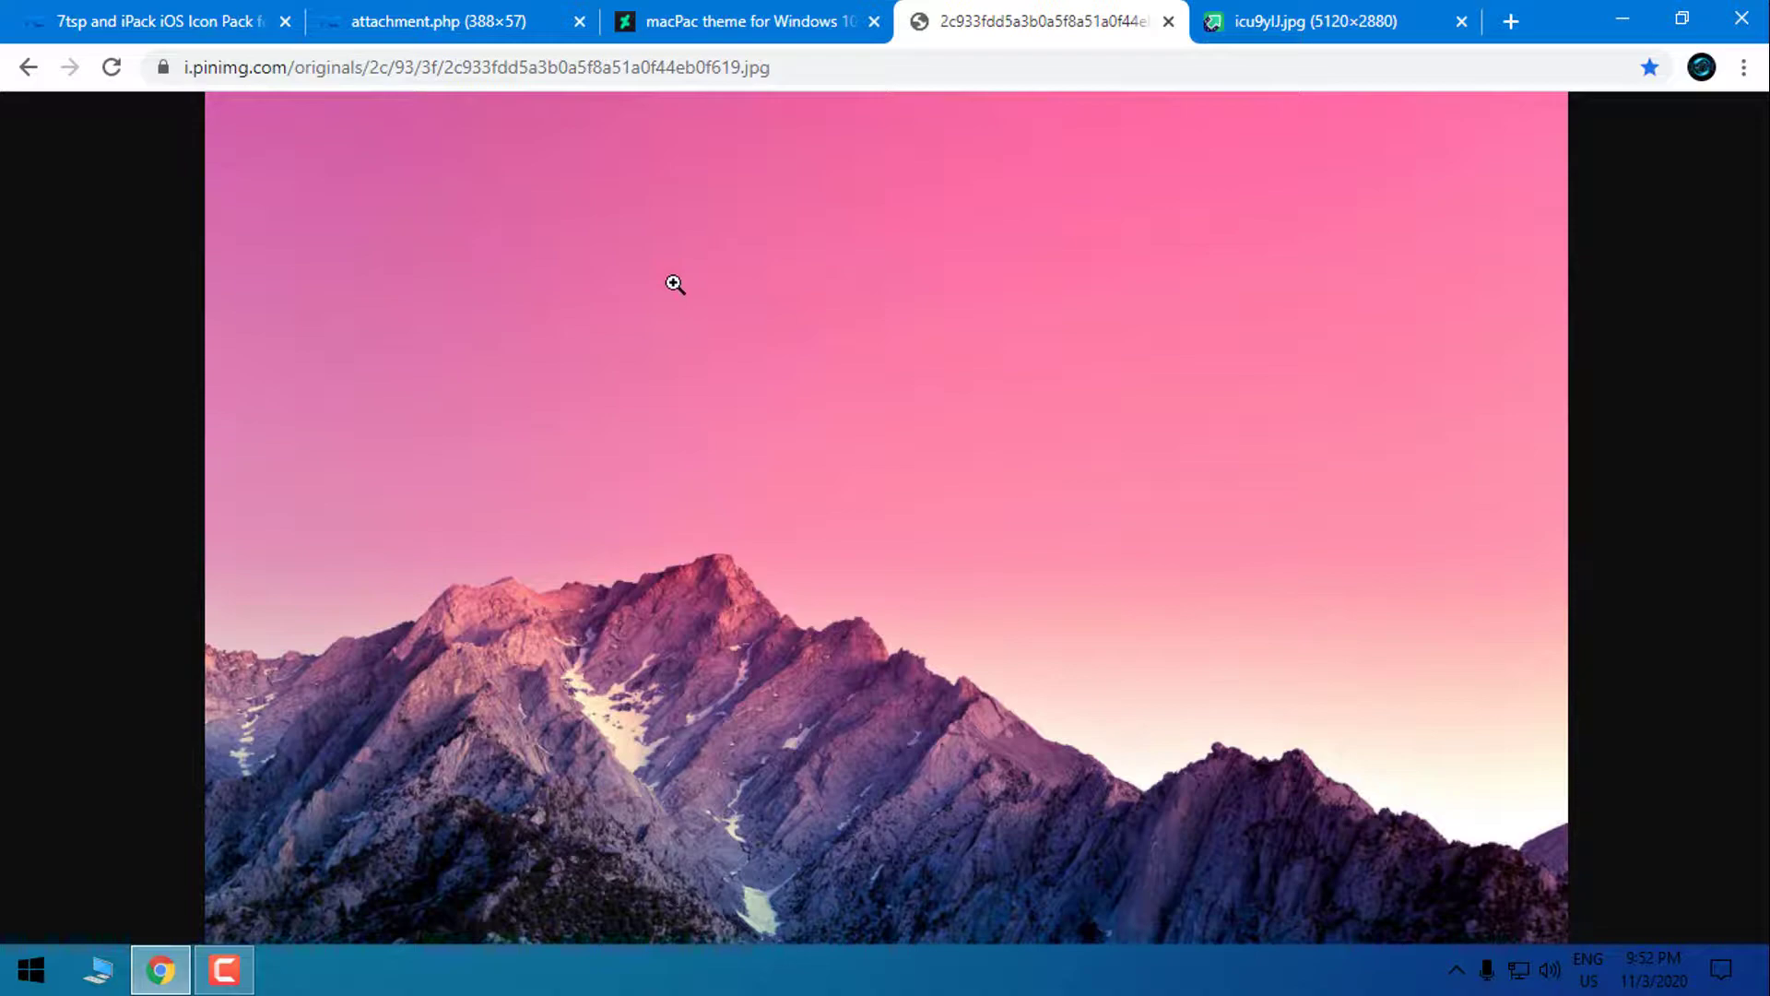
{"action": "left_click", "coordinate": [1312, 19]}
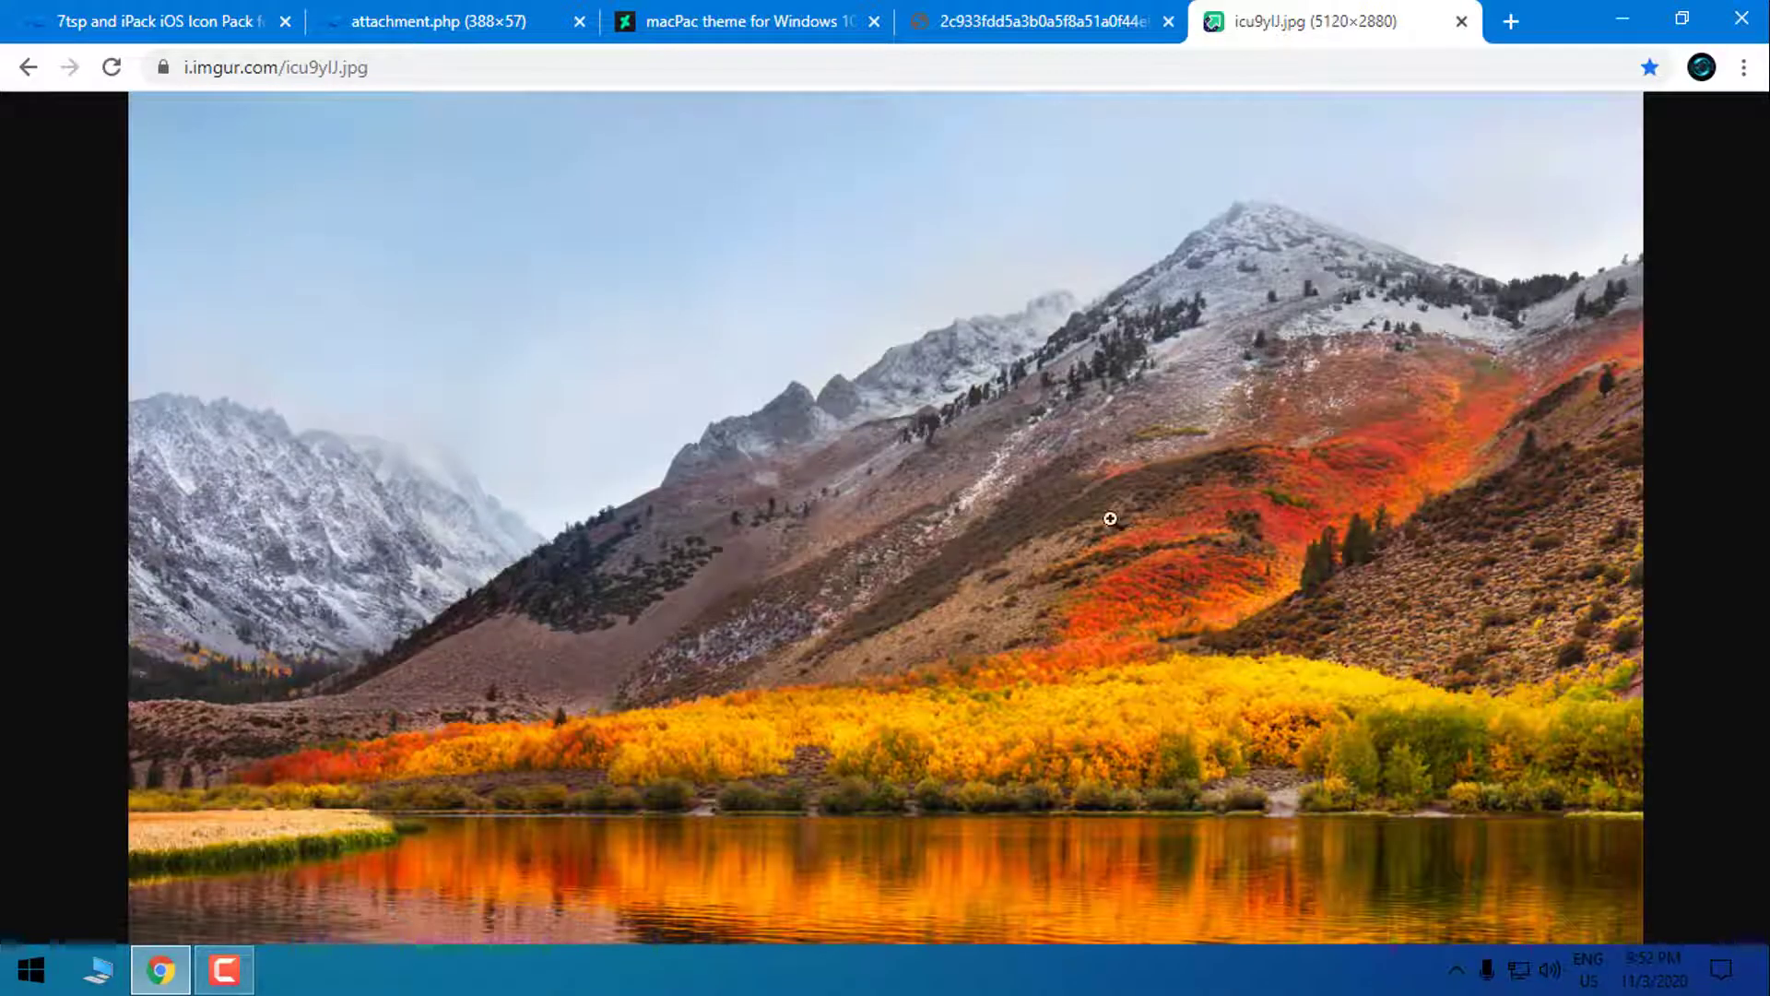
Step: Close Chrome and launch the iPack iOS Icon Pack installer from the desktop
{"action": "left_click", "coordinate": [1741, 19]}
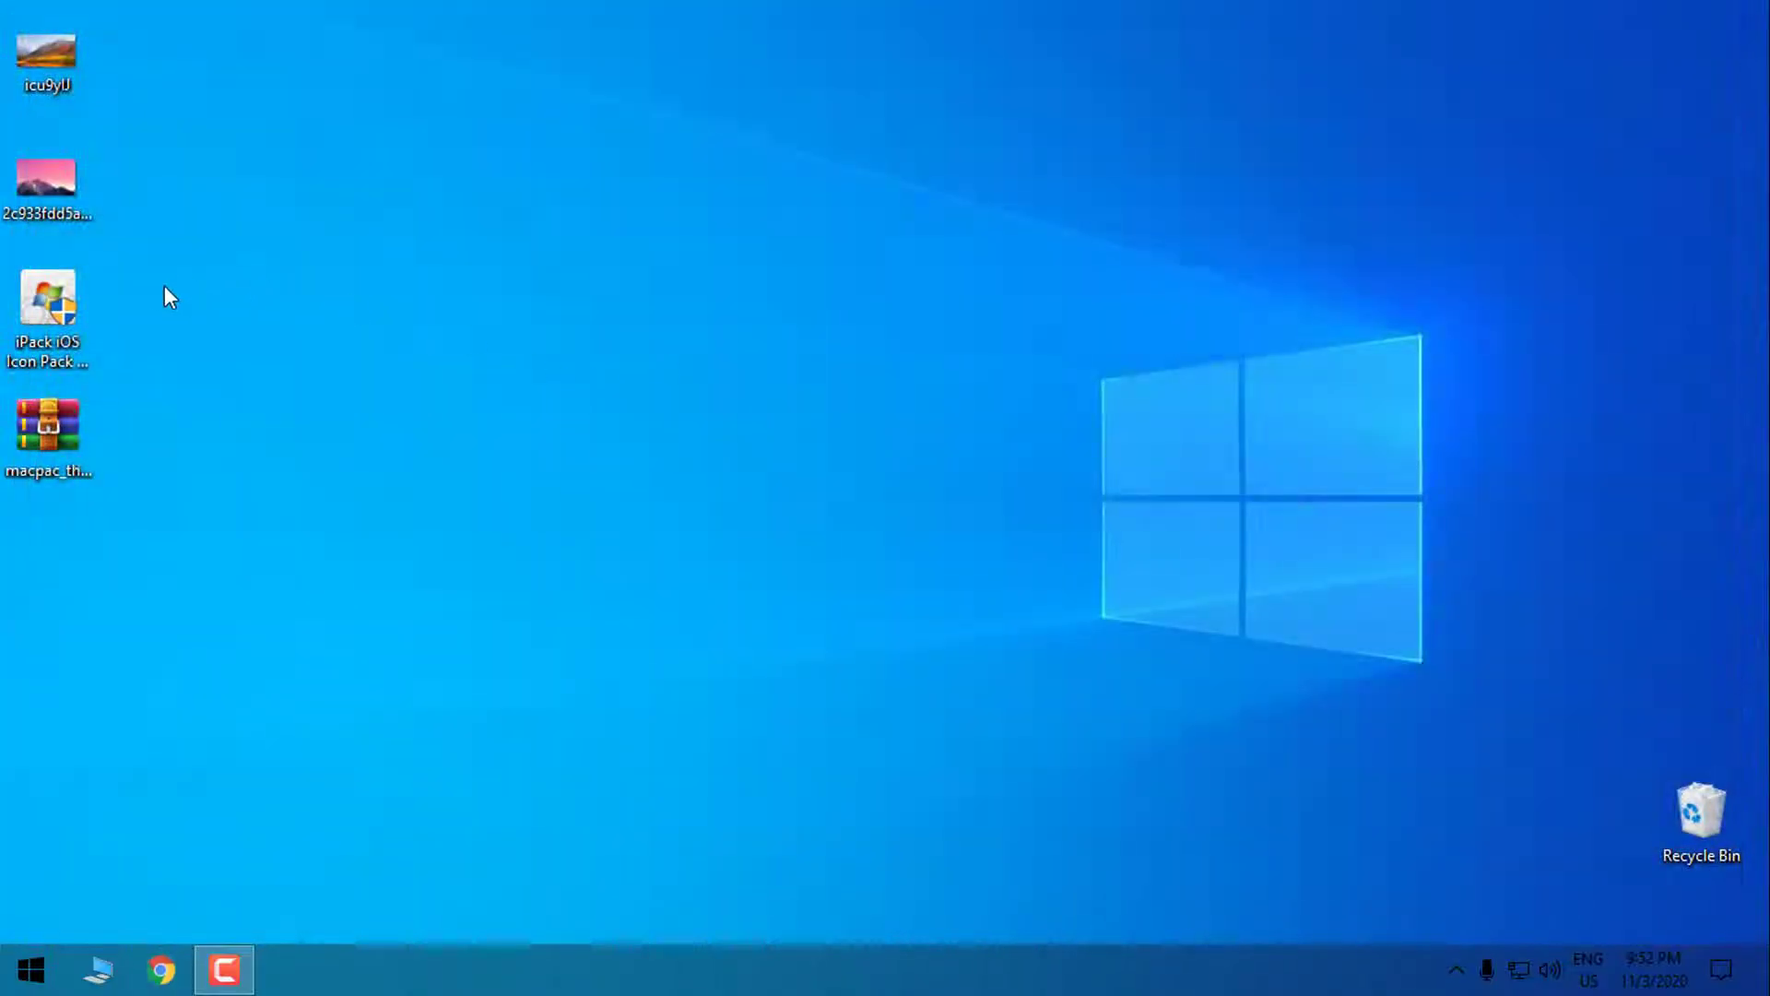
{"action": "left_click", "coordinate": [70, 300]}
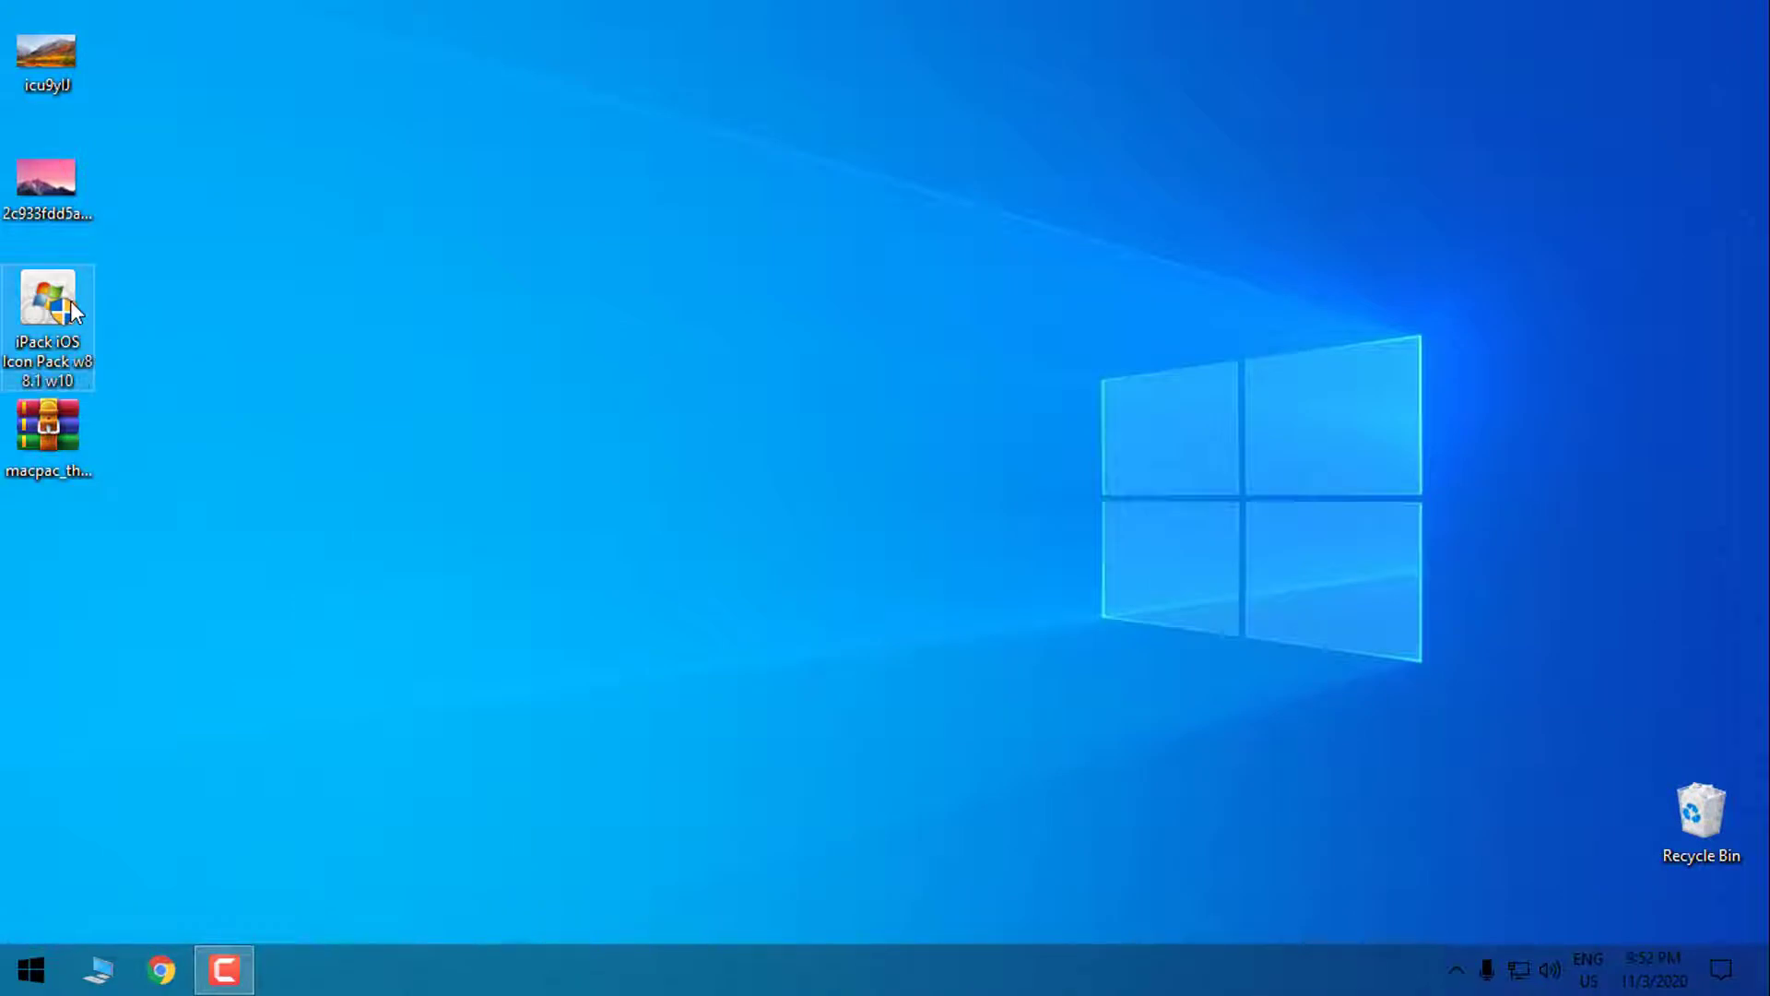
{"action": "double_click", "coordinate": [71, 300]}
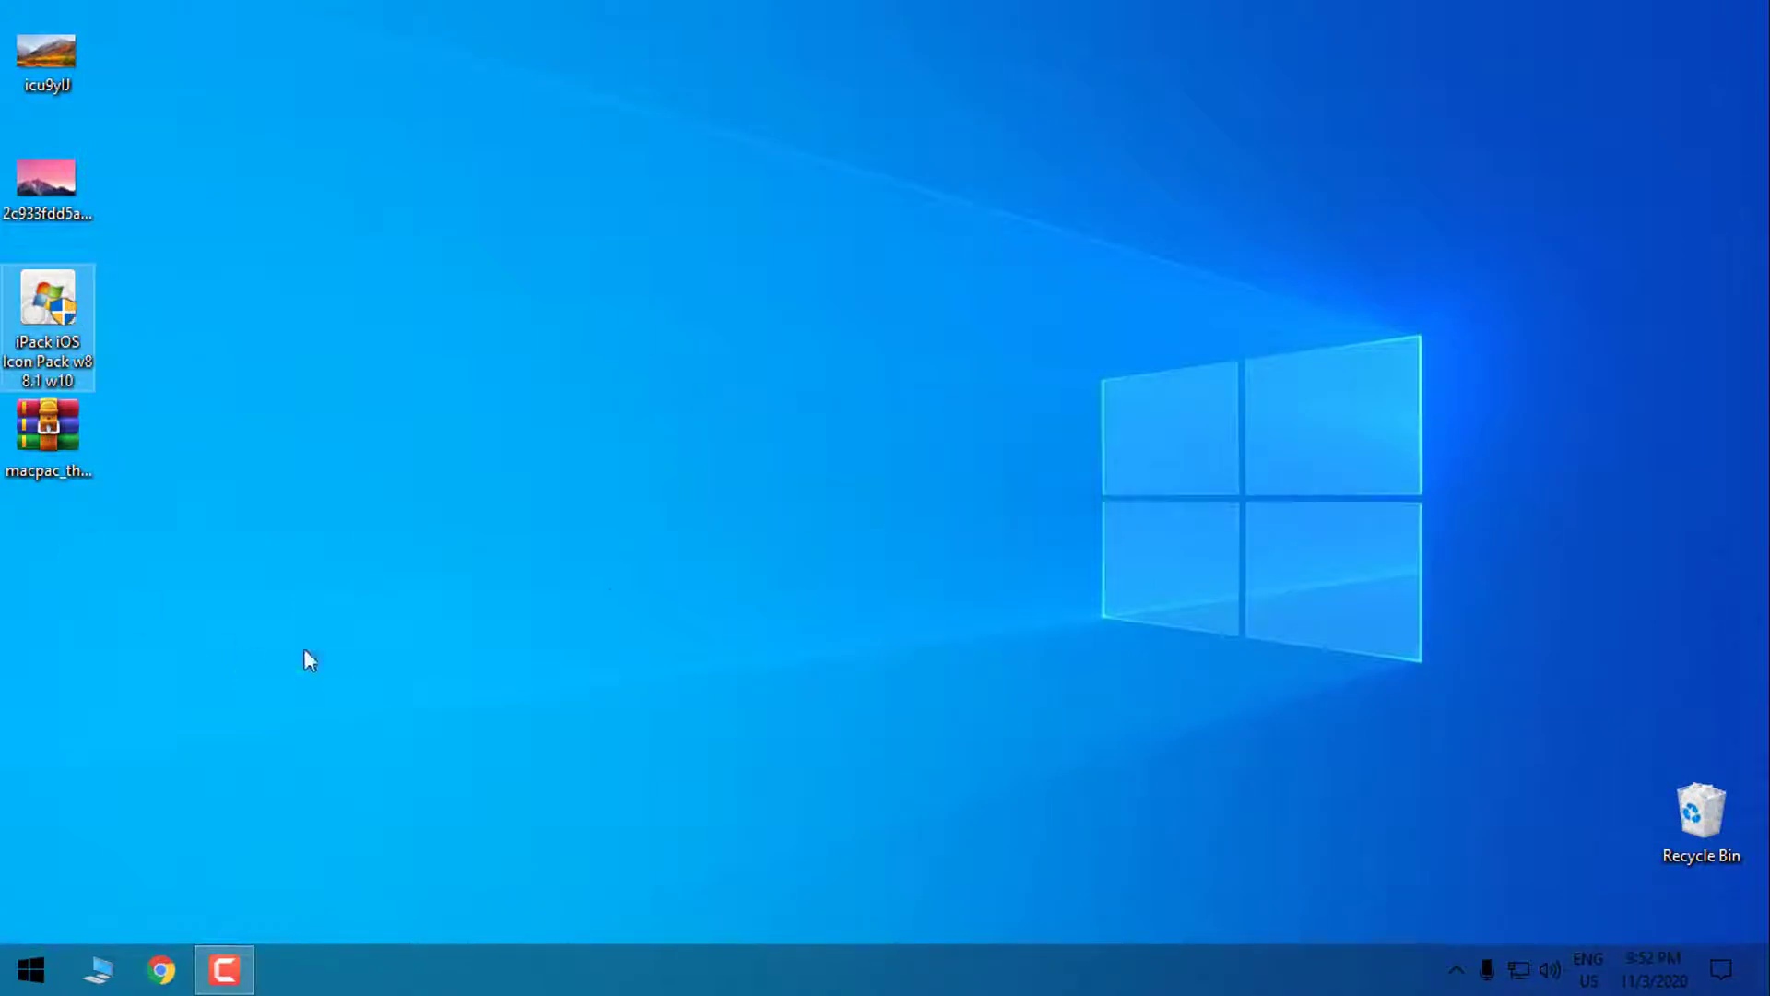
Step: Open This PC, select its three drives, and close the window
{"action": "left_click", "coordinate": [97, 970]}
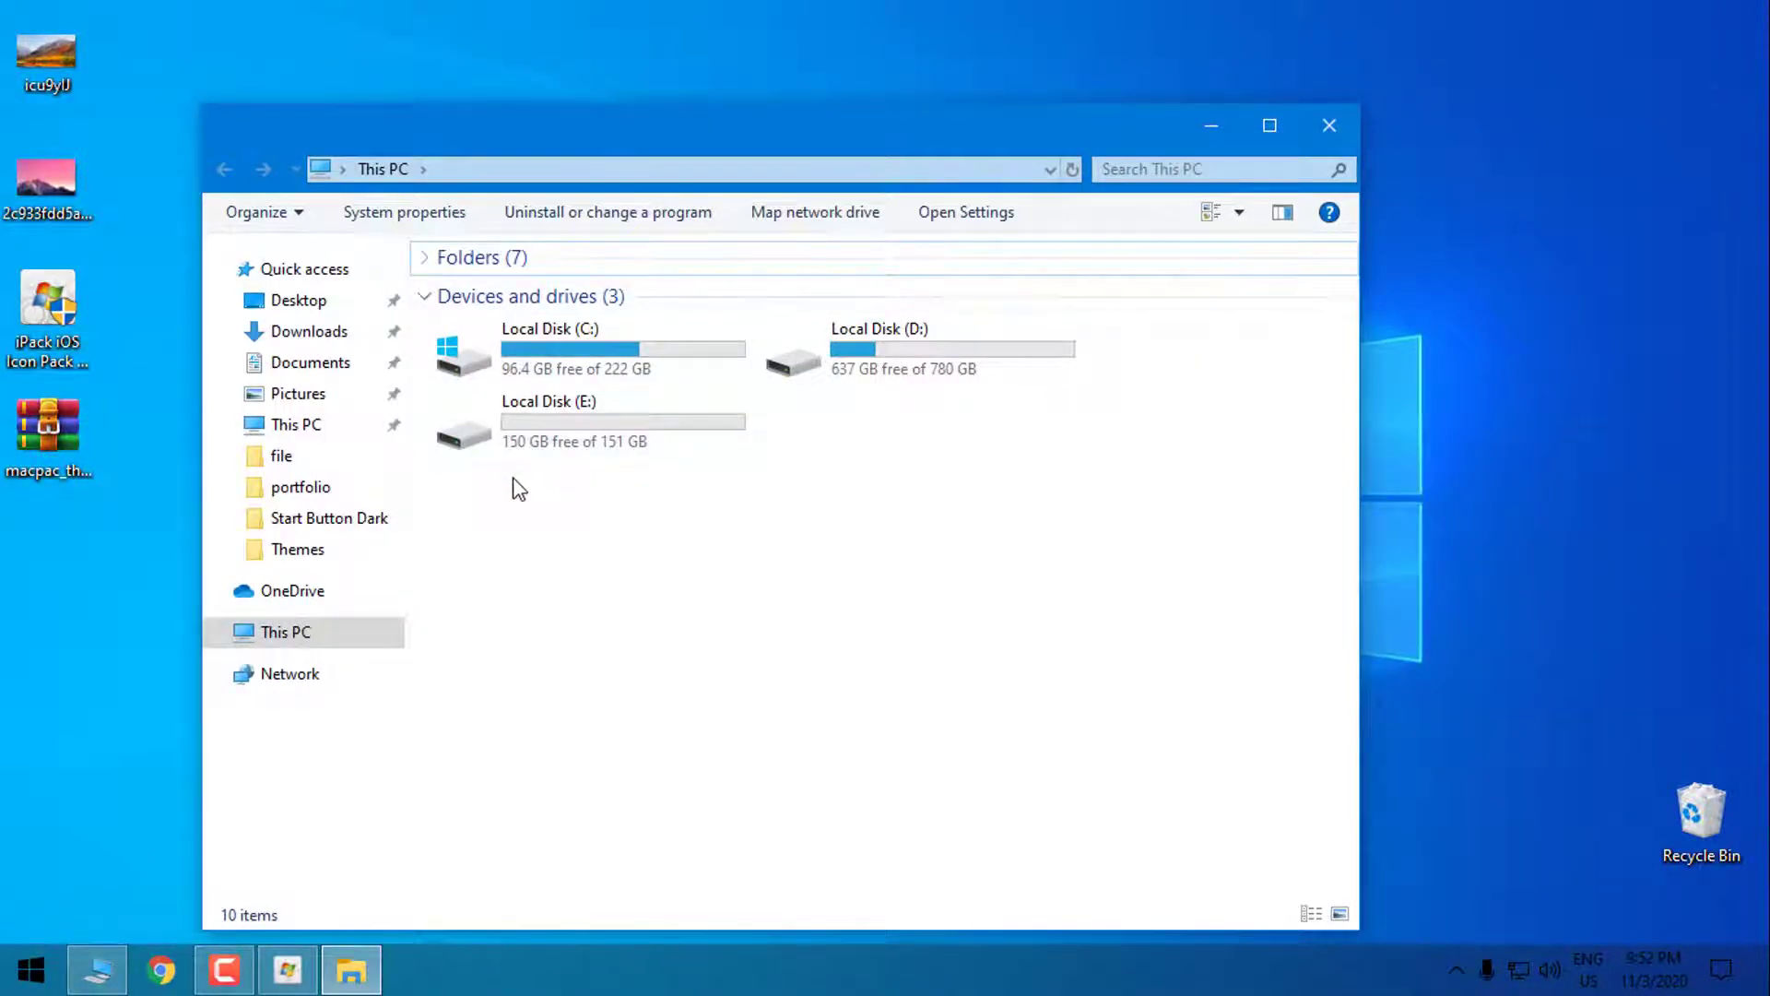
{"action": "left_click_drag", "start_coordinate": [513, 477], "coordinate": [988, 337]}
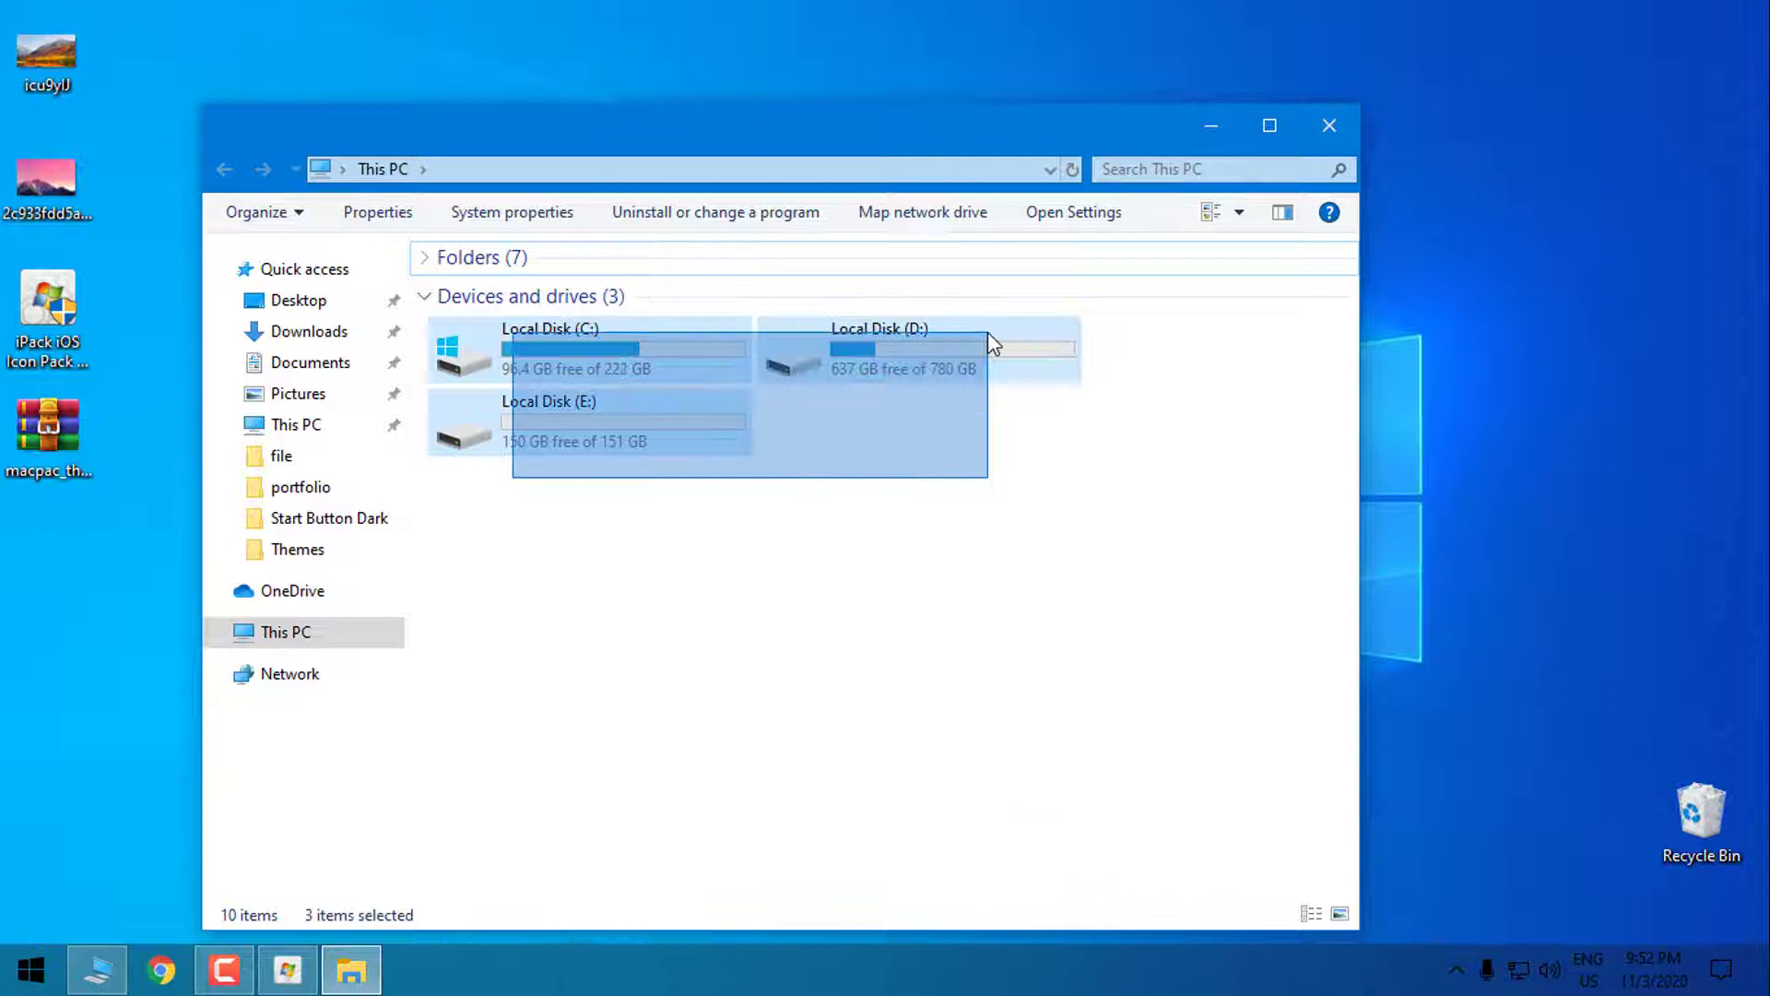
{"action": "left_click_drag", "start_coordinate": [991, 342], "coordinate": [1066, 502]}
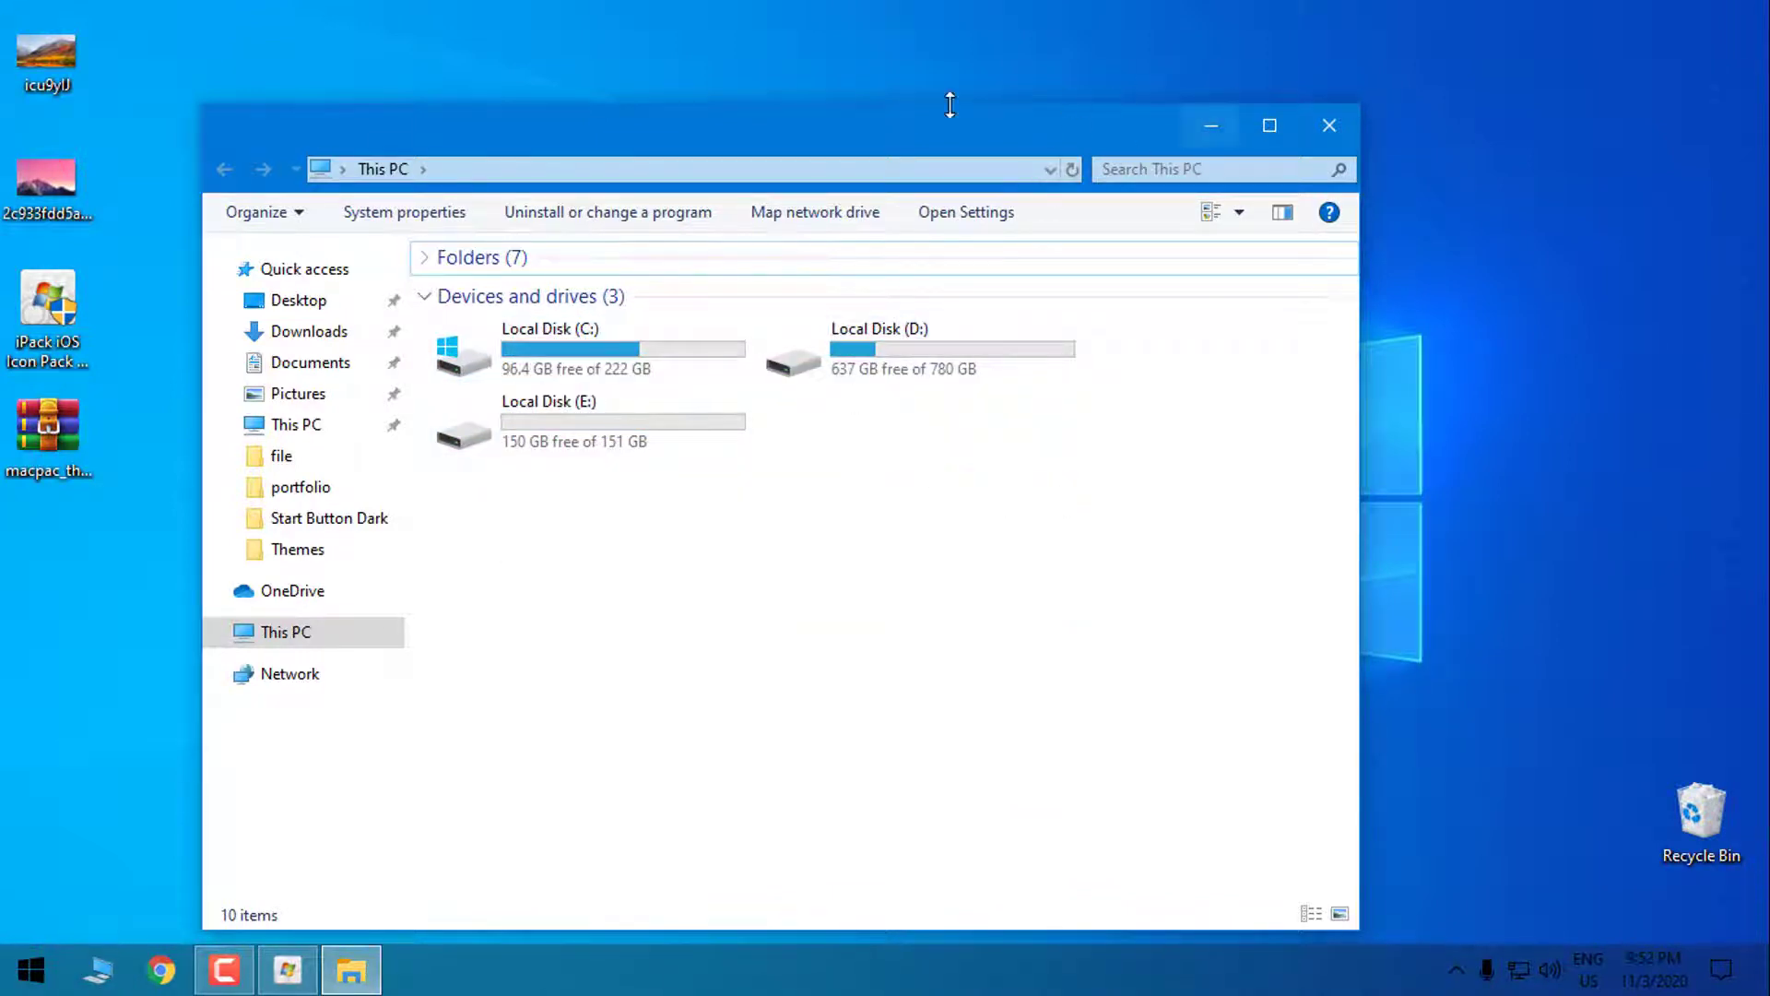
{"action": "left_click_drag", "start_coordinate": [983, 127], "coordinate": [1030, 116]}
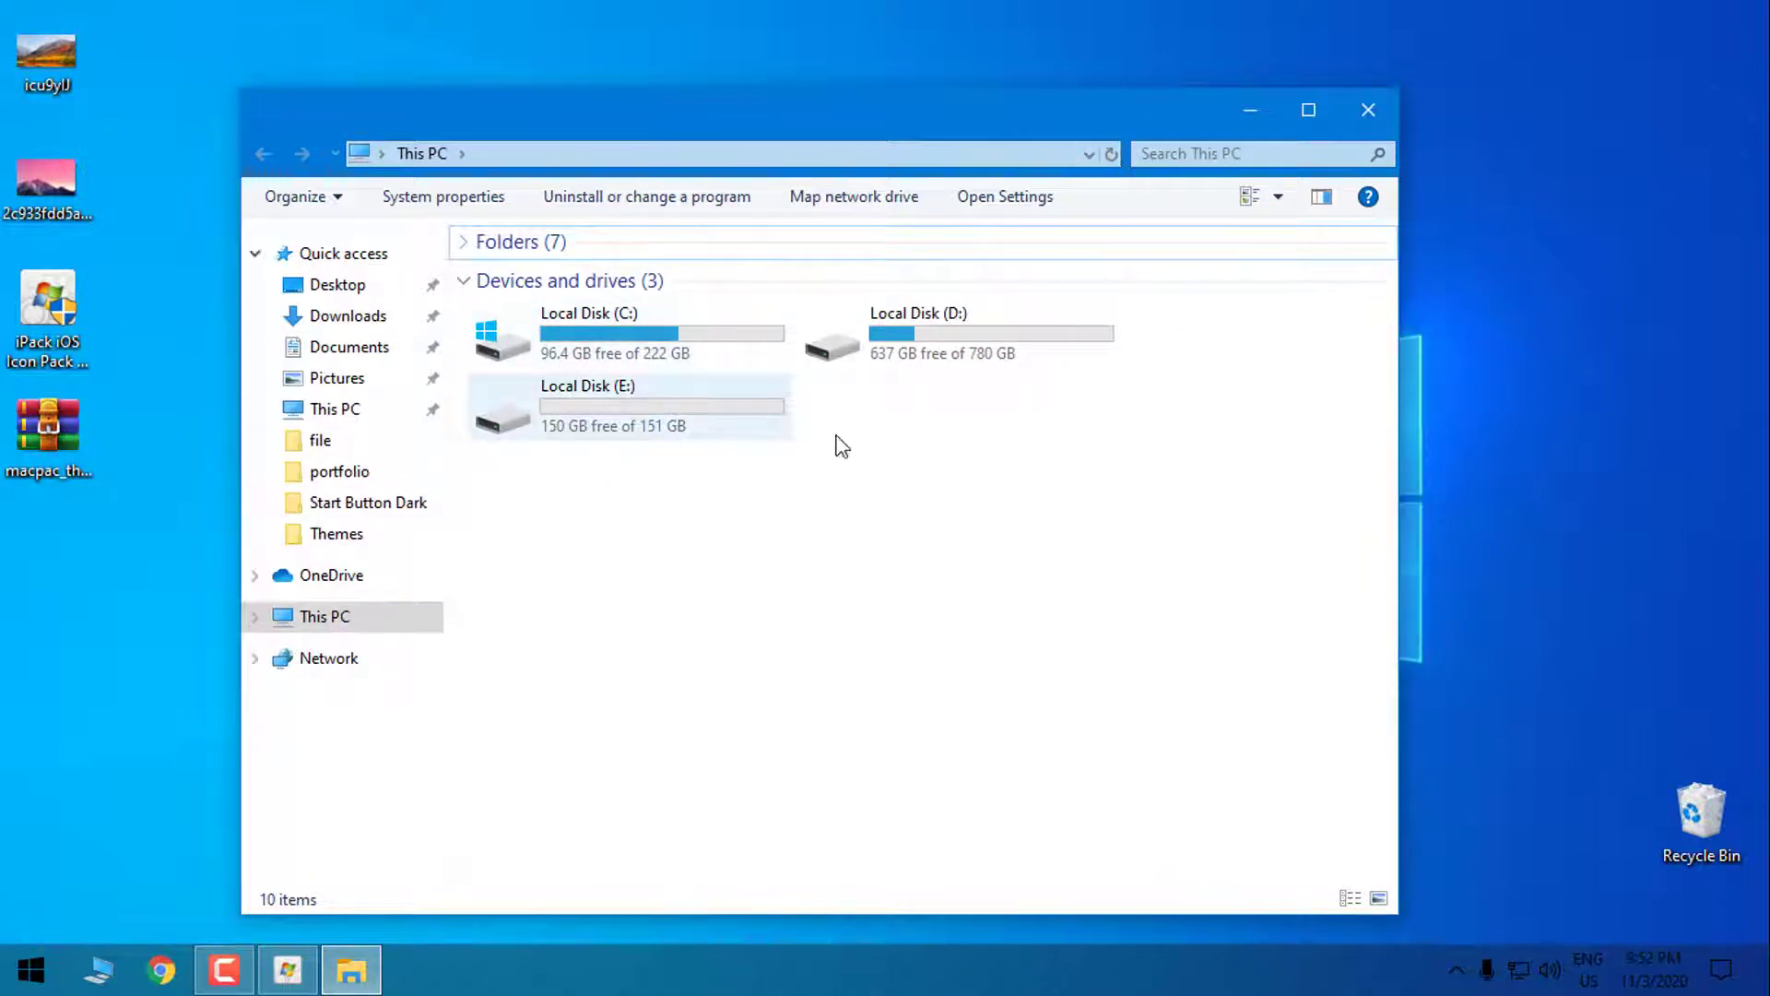
{"action": "left_click_drag", "start_coordinate": [565, 532], "coordinate": [1050, 316]}
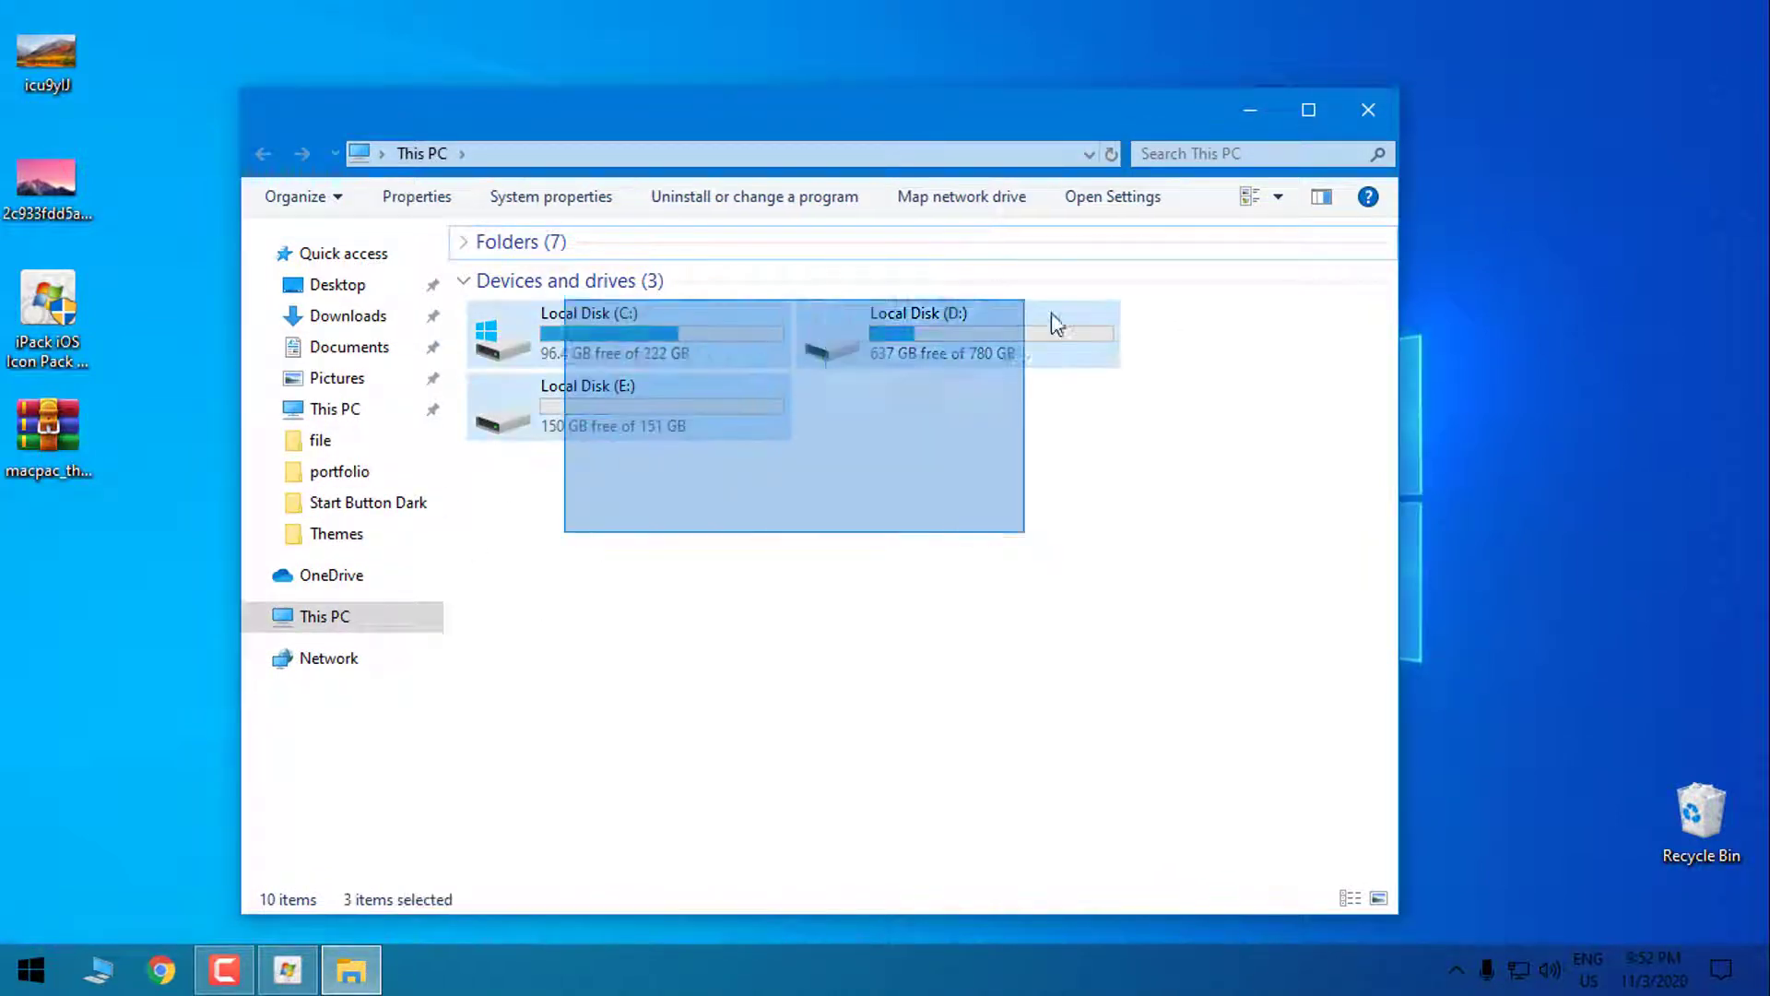
{"action": "left_click", "coordinate": [1048, 486]}
Step: Accept the iPack license and patch all files without a restore point, then finish
{"action": "left_click", "coordinate": [1360, 123]}
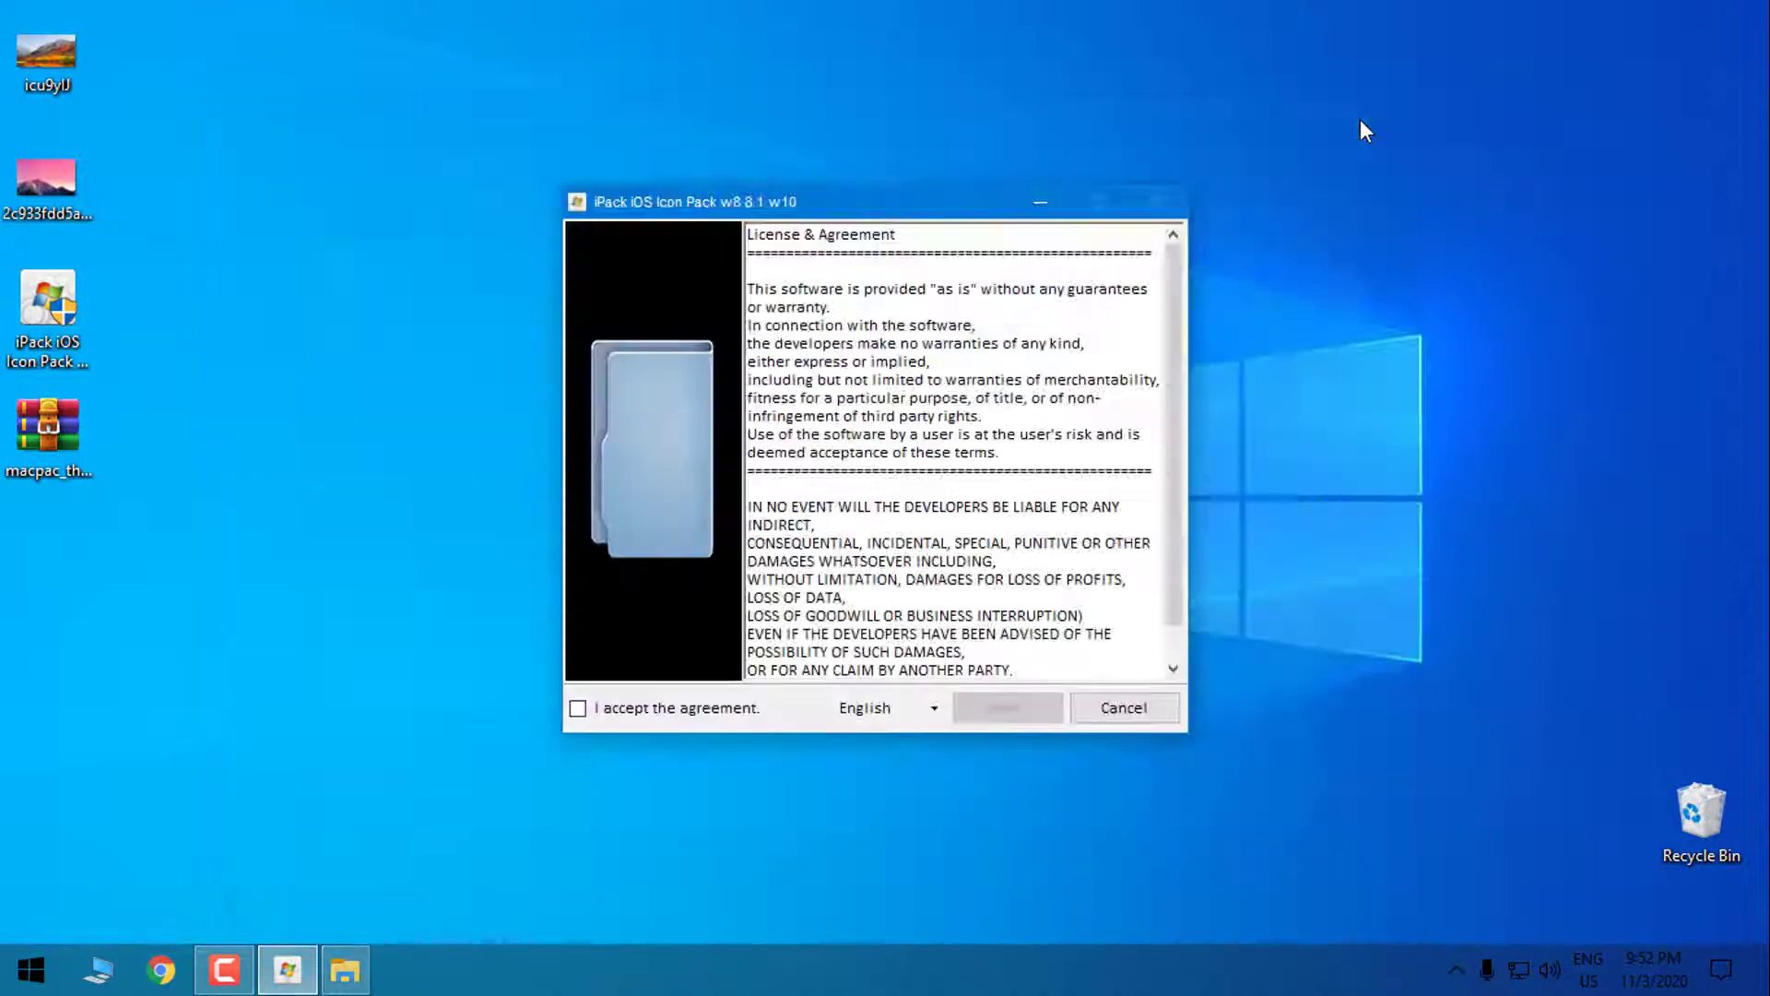
{"action": "left_click_drag", "start_coordinate": [906, 201], "coordinate": [882, 214]}
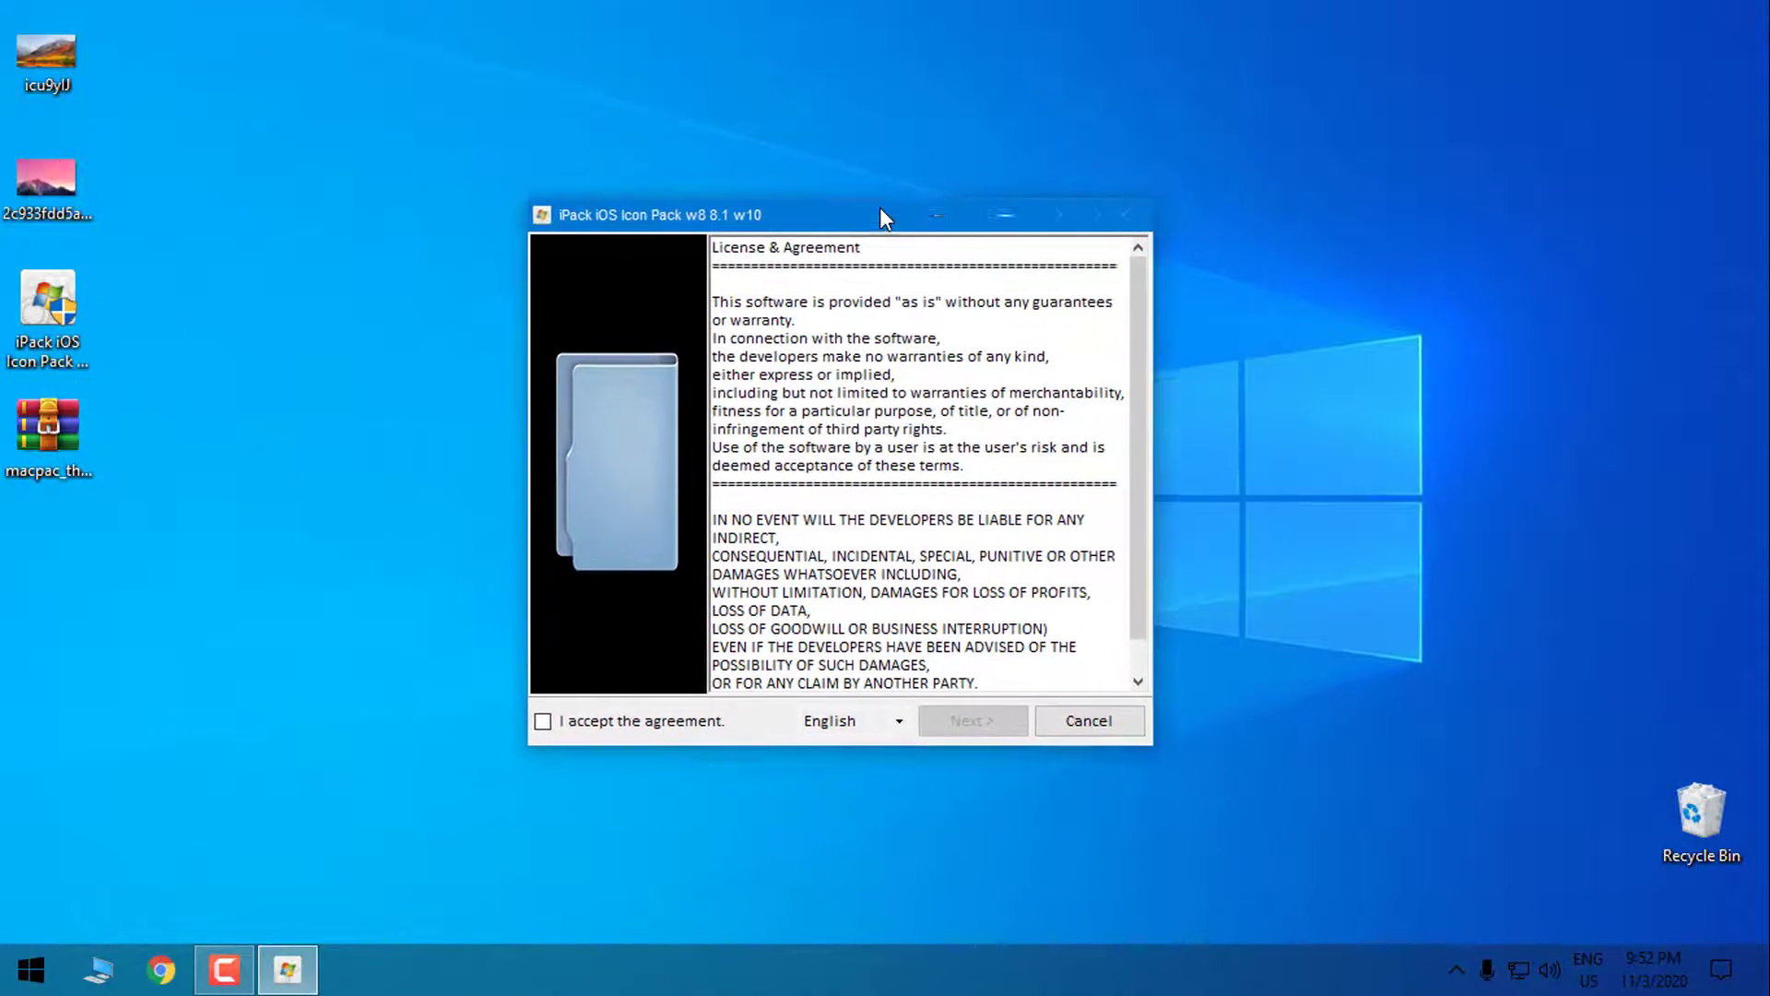
{"action": "key", "text": "space"}
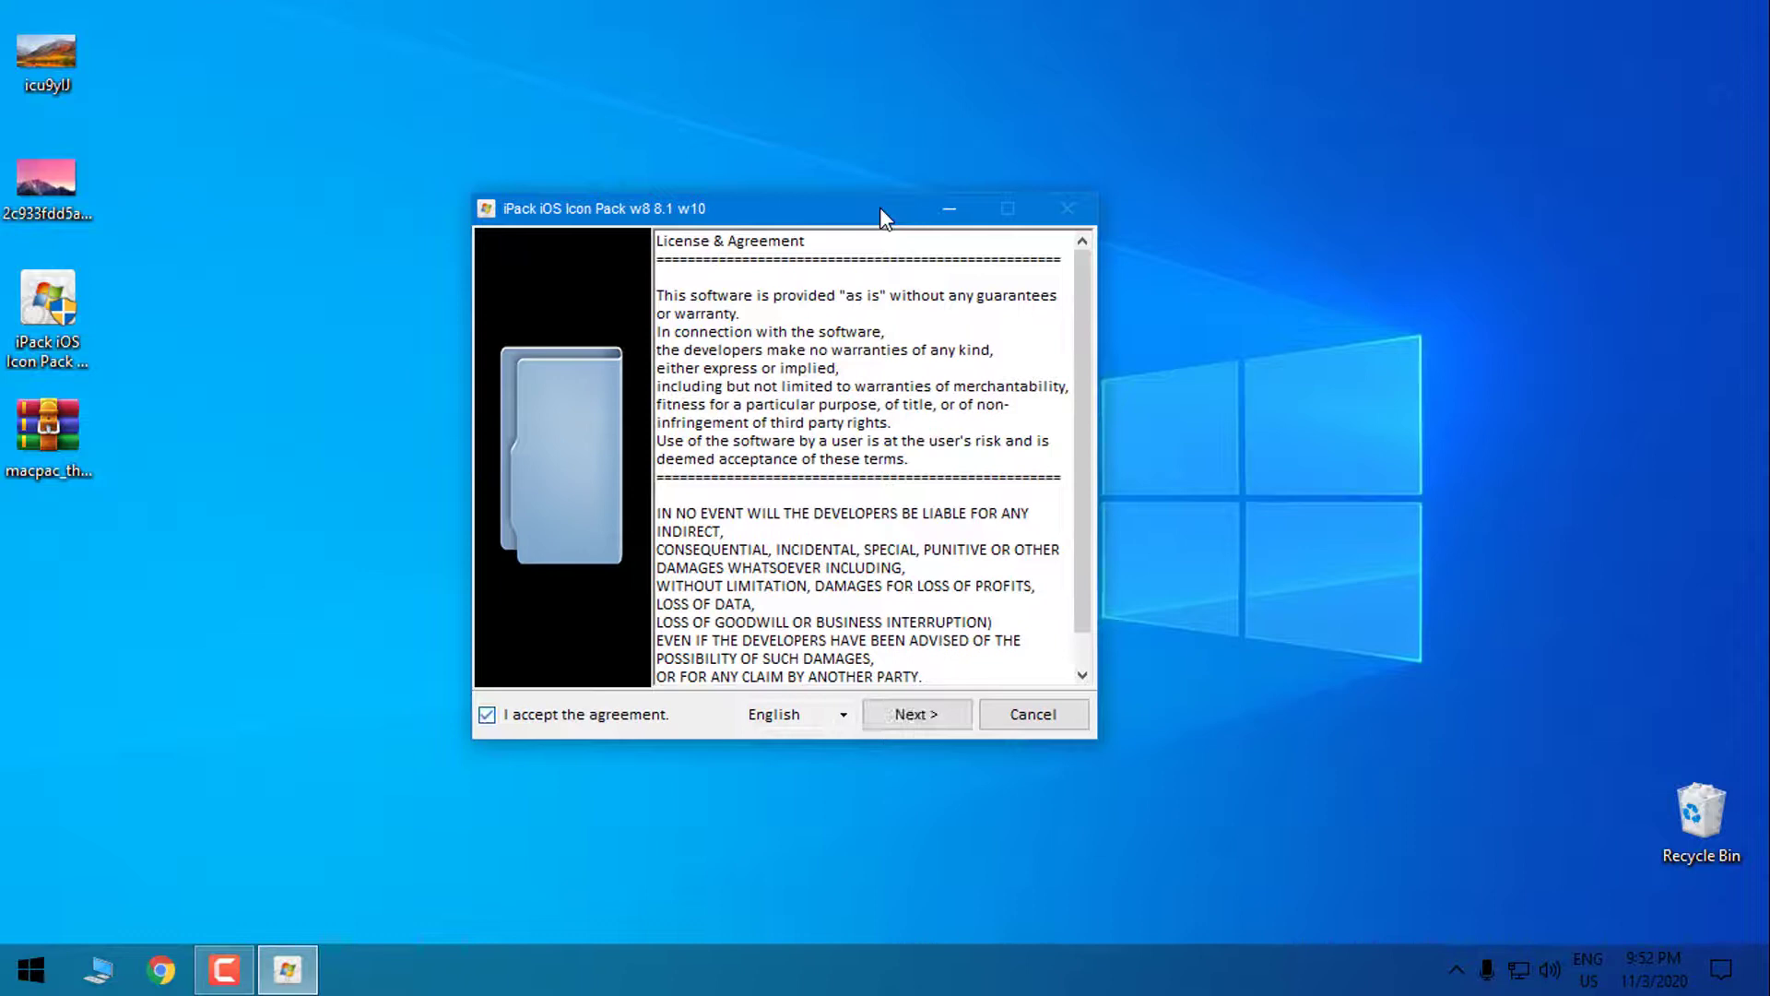
{"action": "key", "text": "Return"}
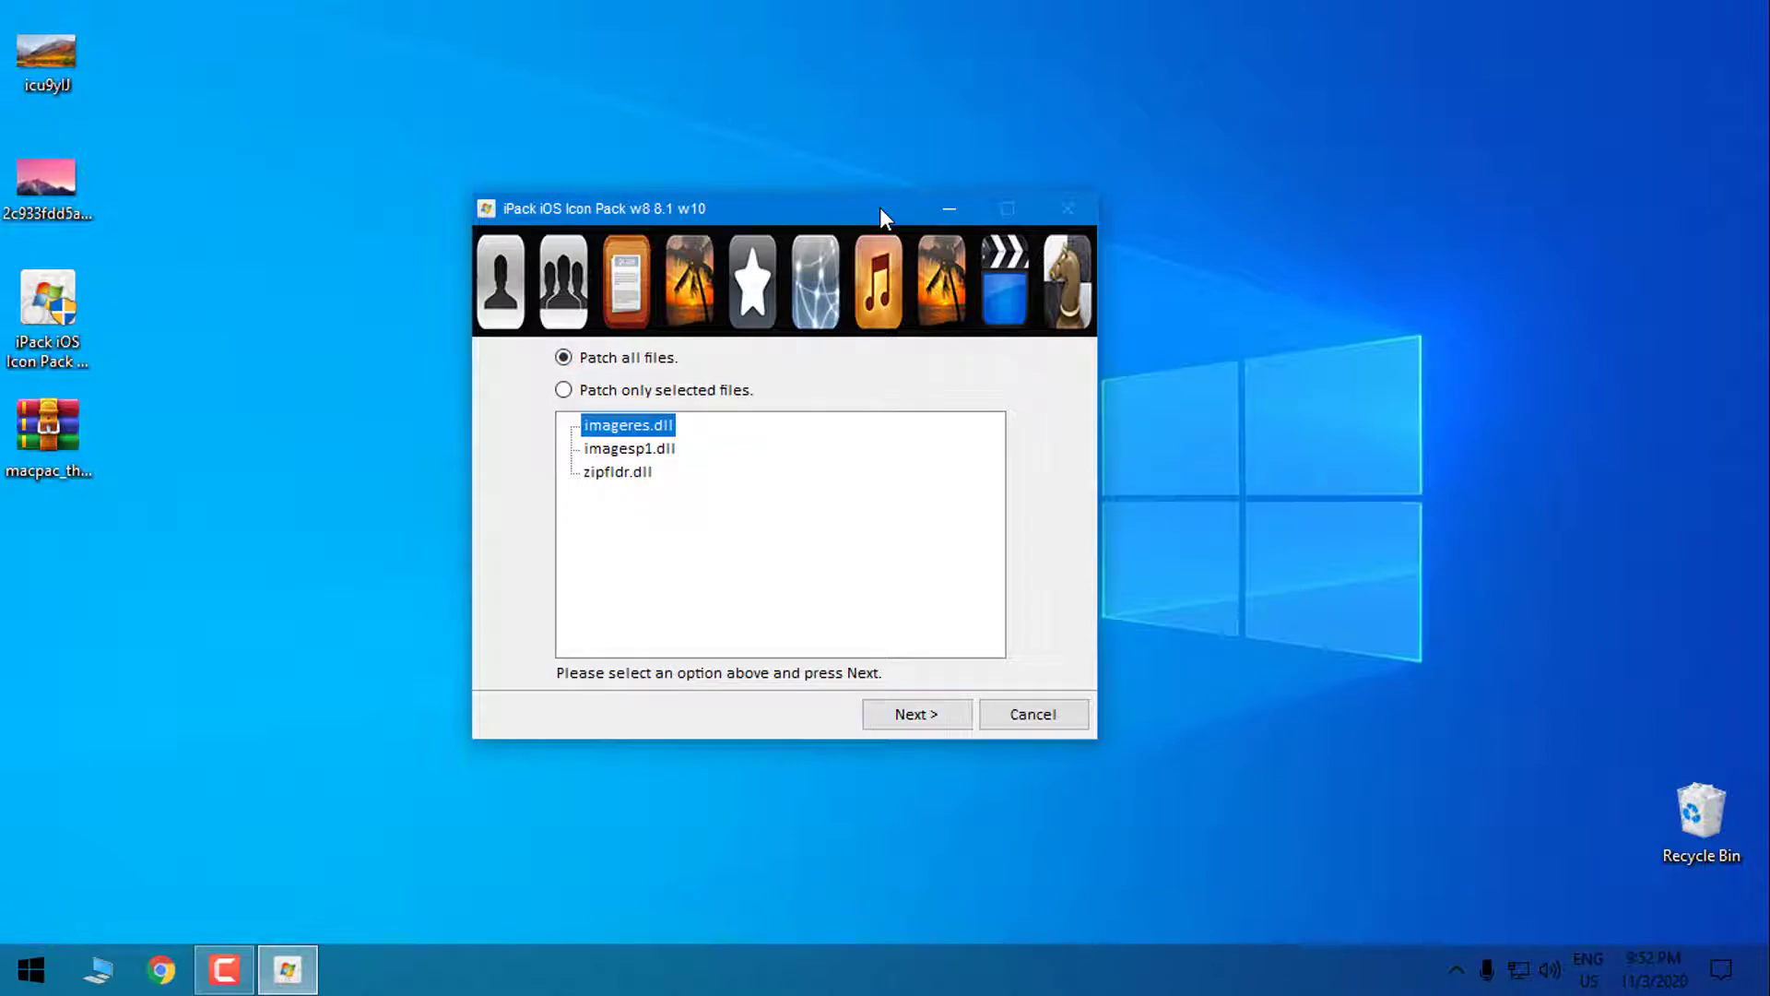
{"action": "key", "text": "Return"}
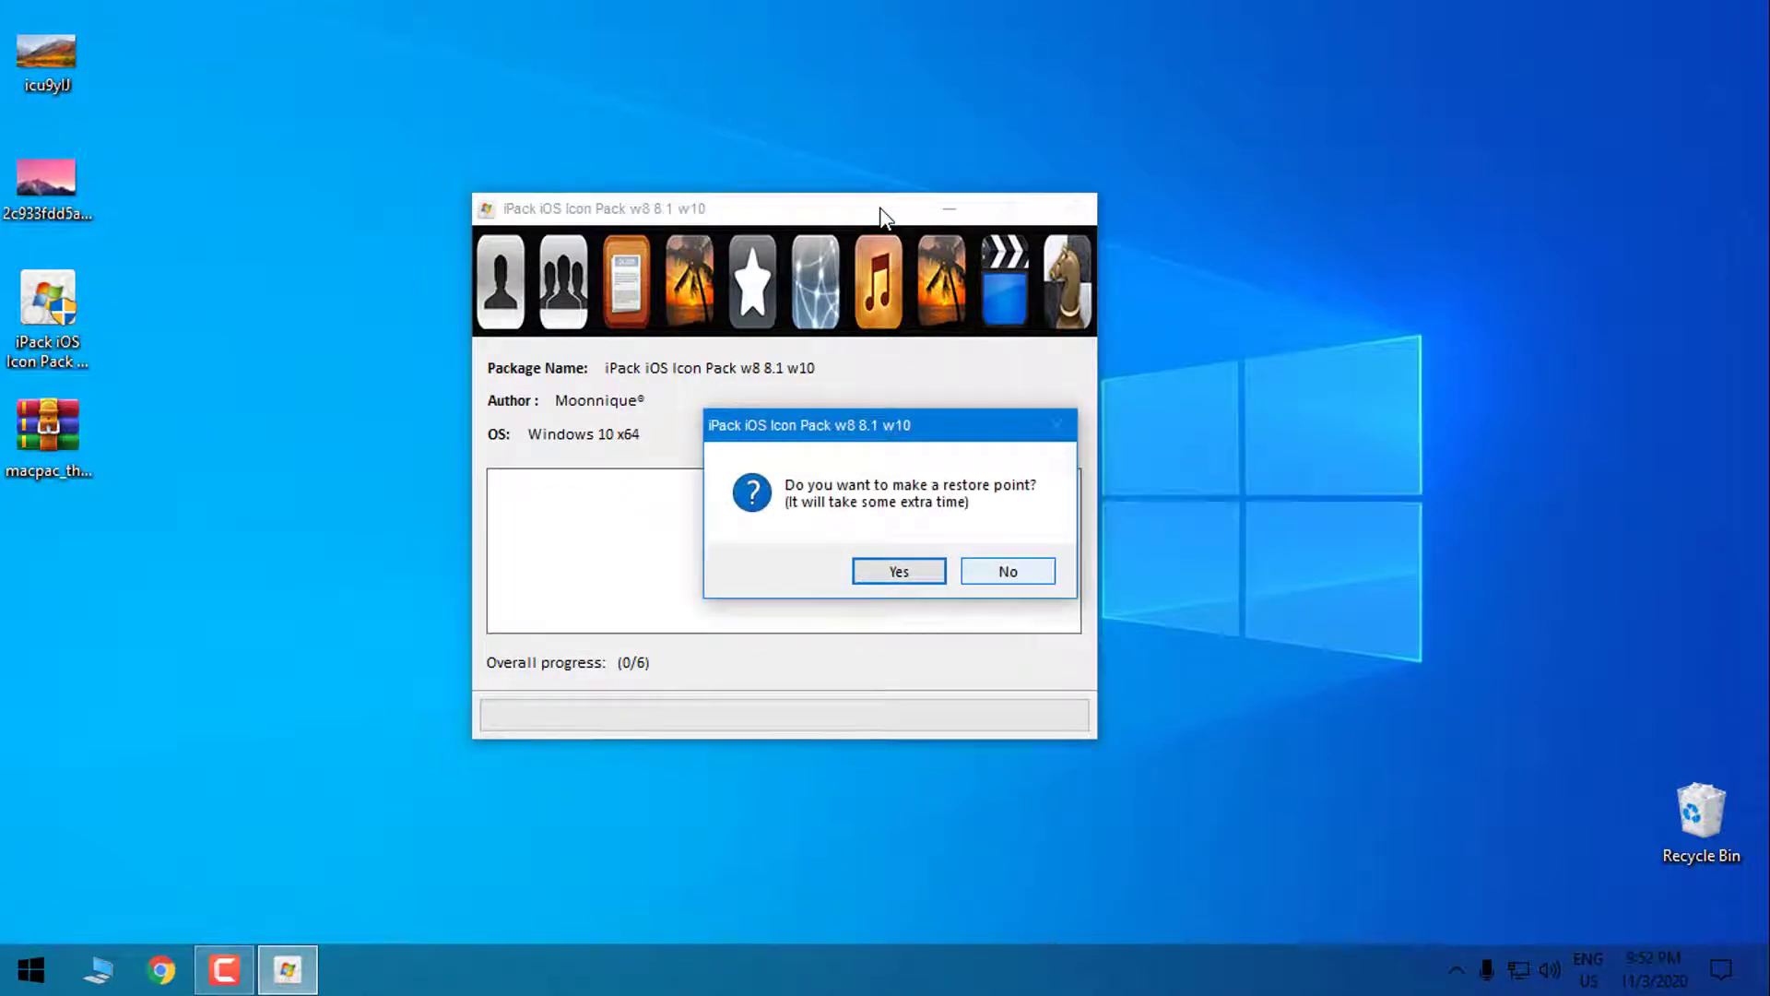
{"action": "key", "text": "Return"}
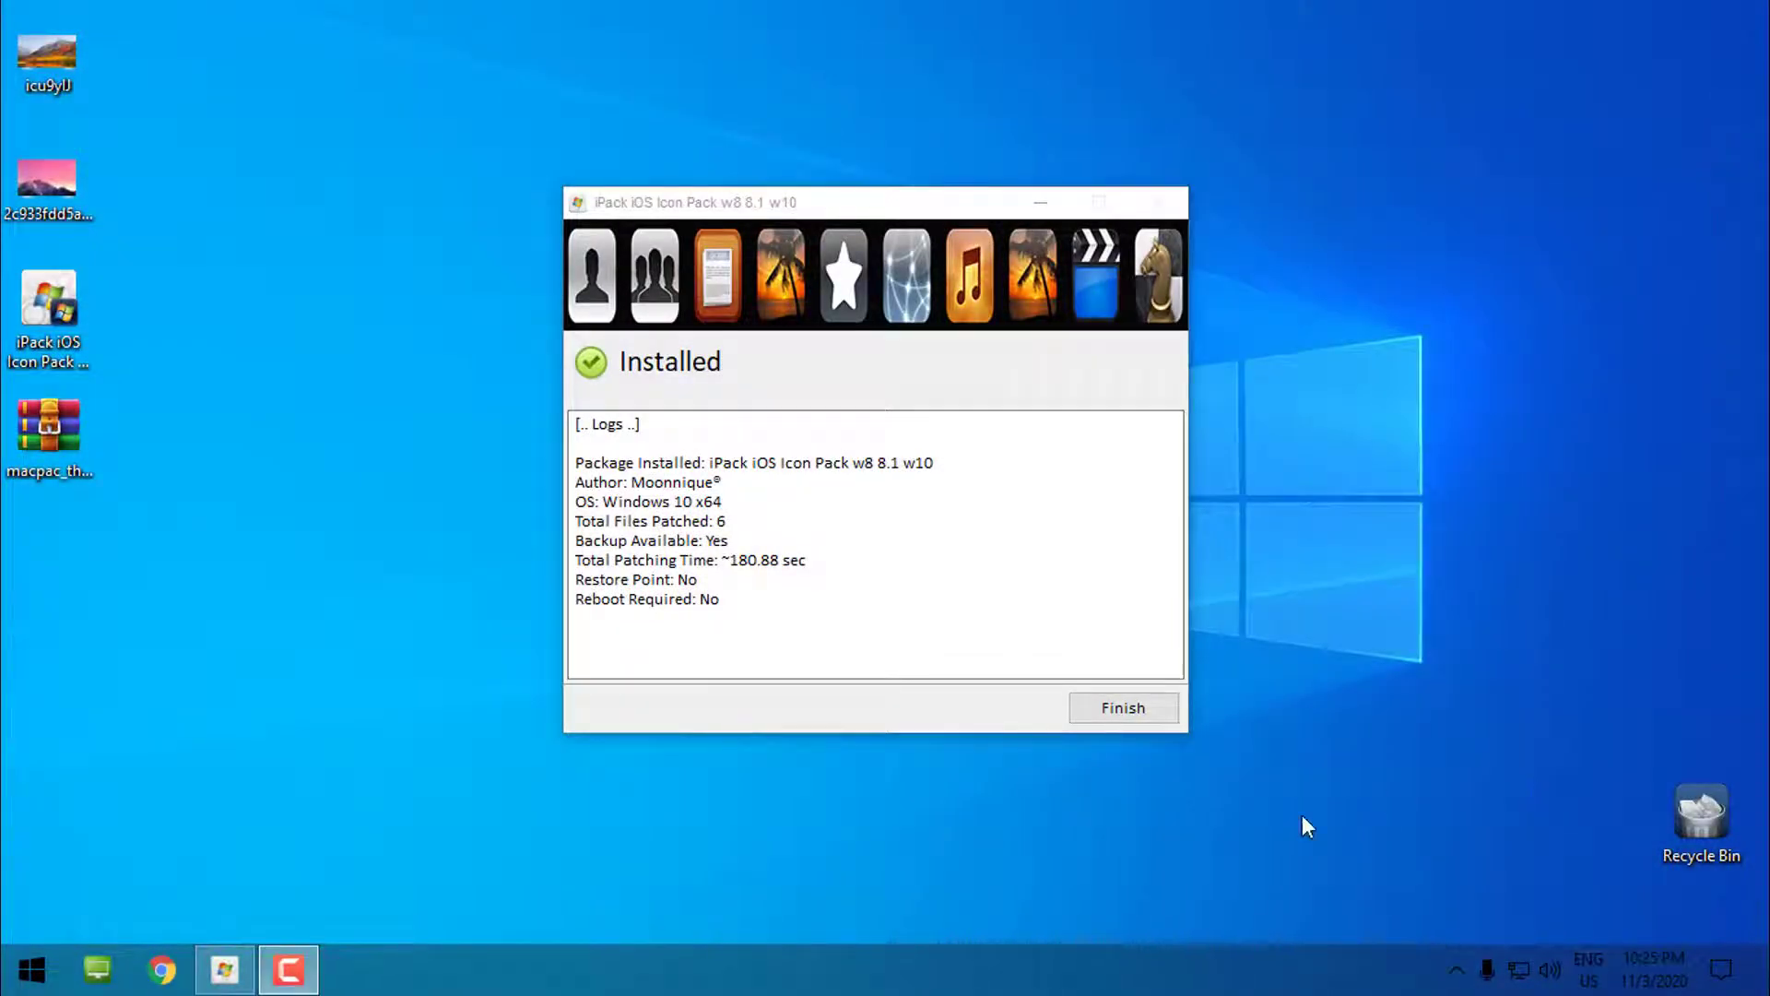
{"action": "left_click", "coordinate": [1122, 712]}
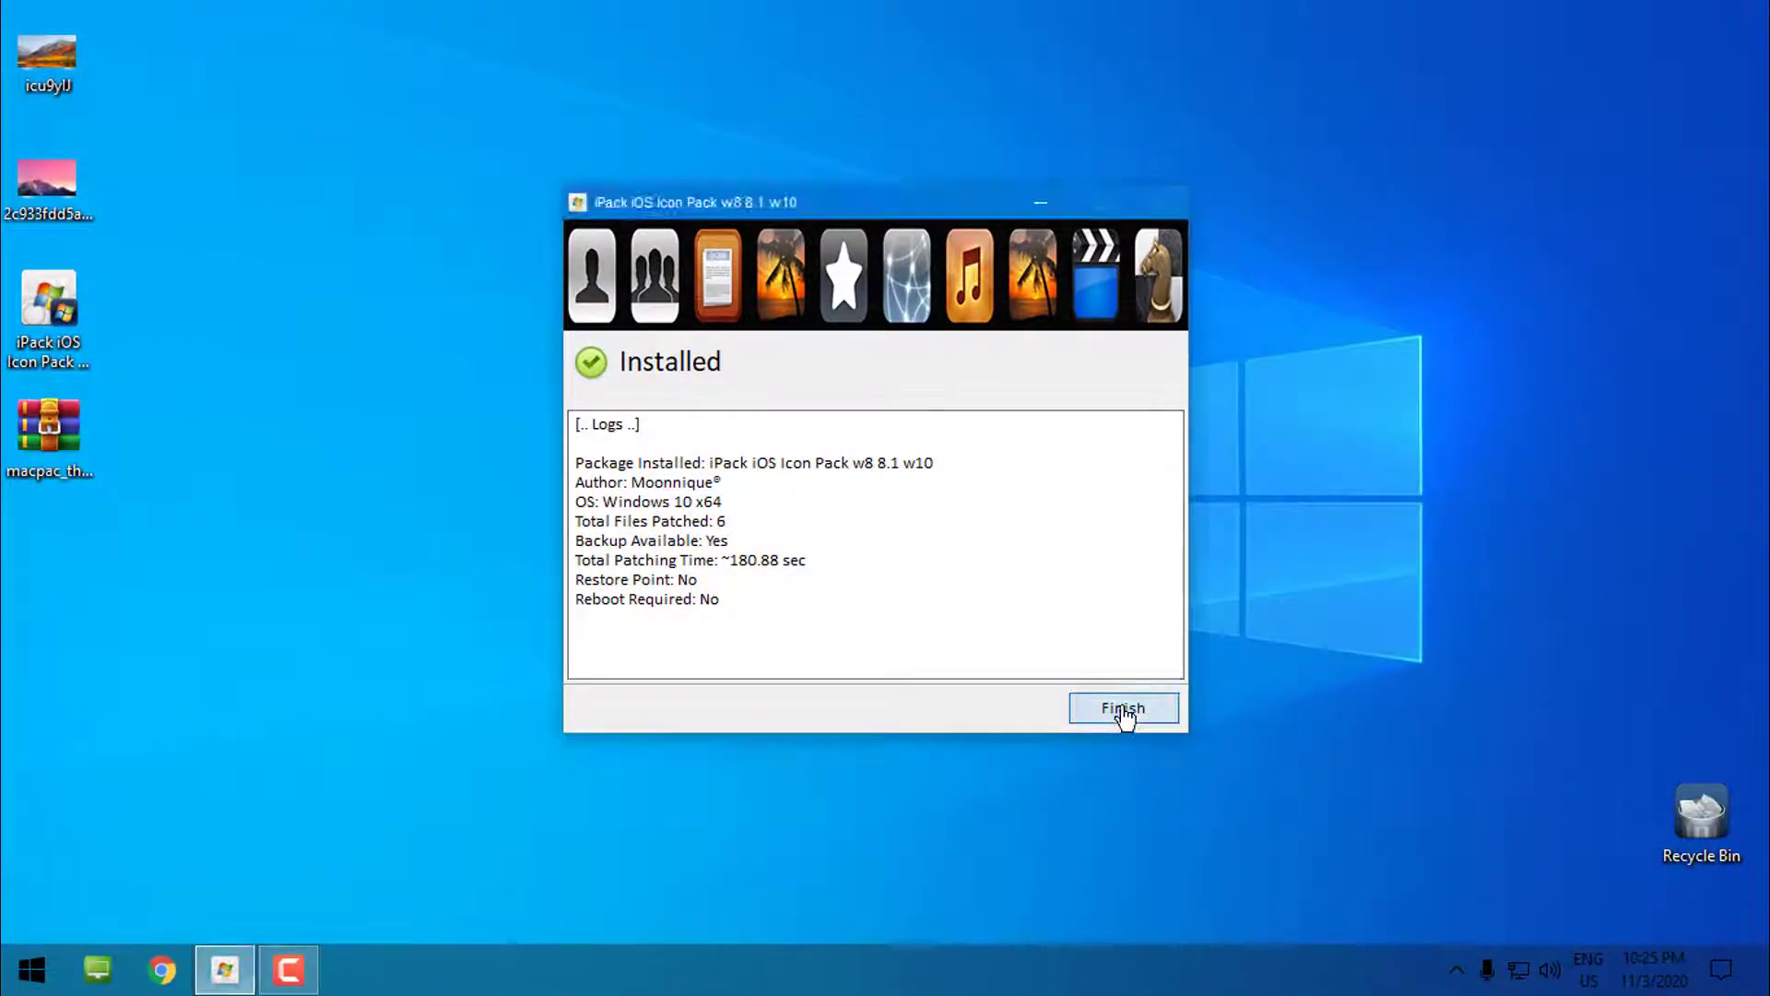
Step: Open This PC and expand the user folders to inspect the new iOS icons
{"action": "left_click", "coordinate": [97, 970]}
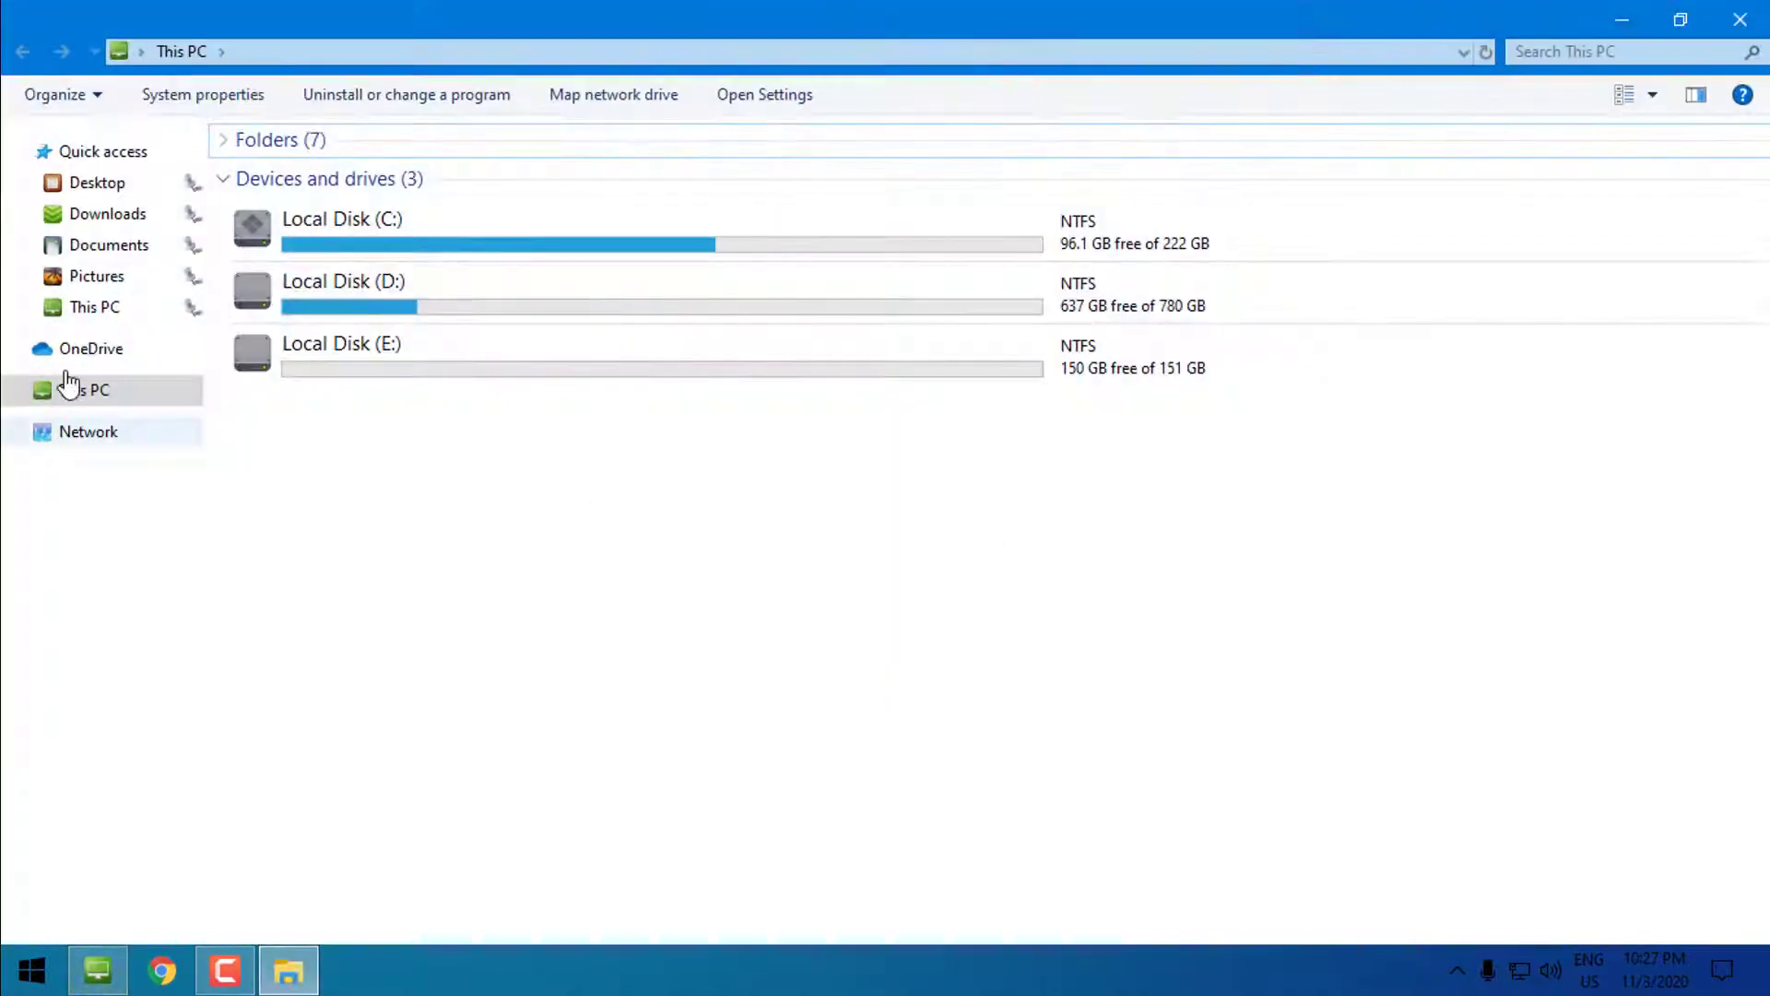
{"action": "left_click", "coordinate": [224, 140]}
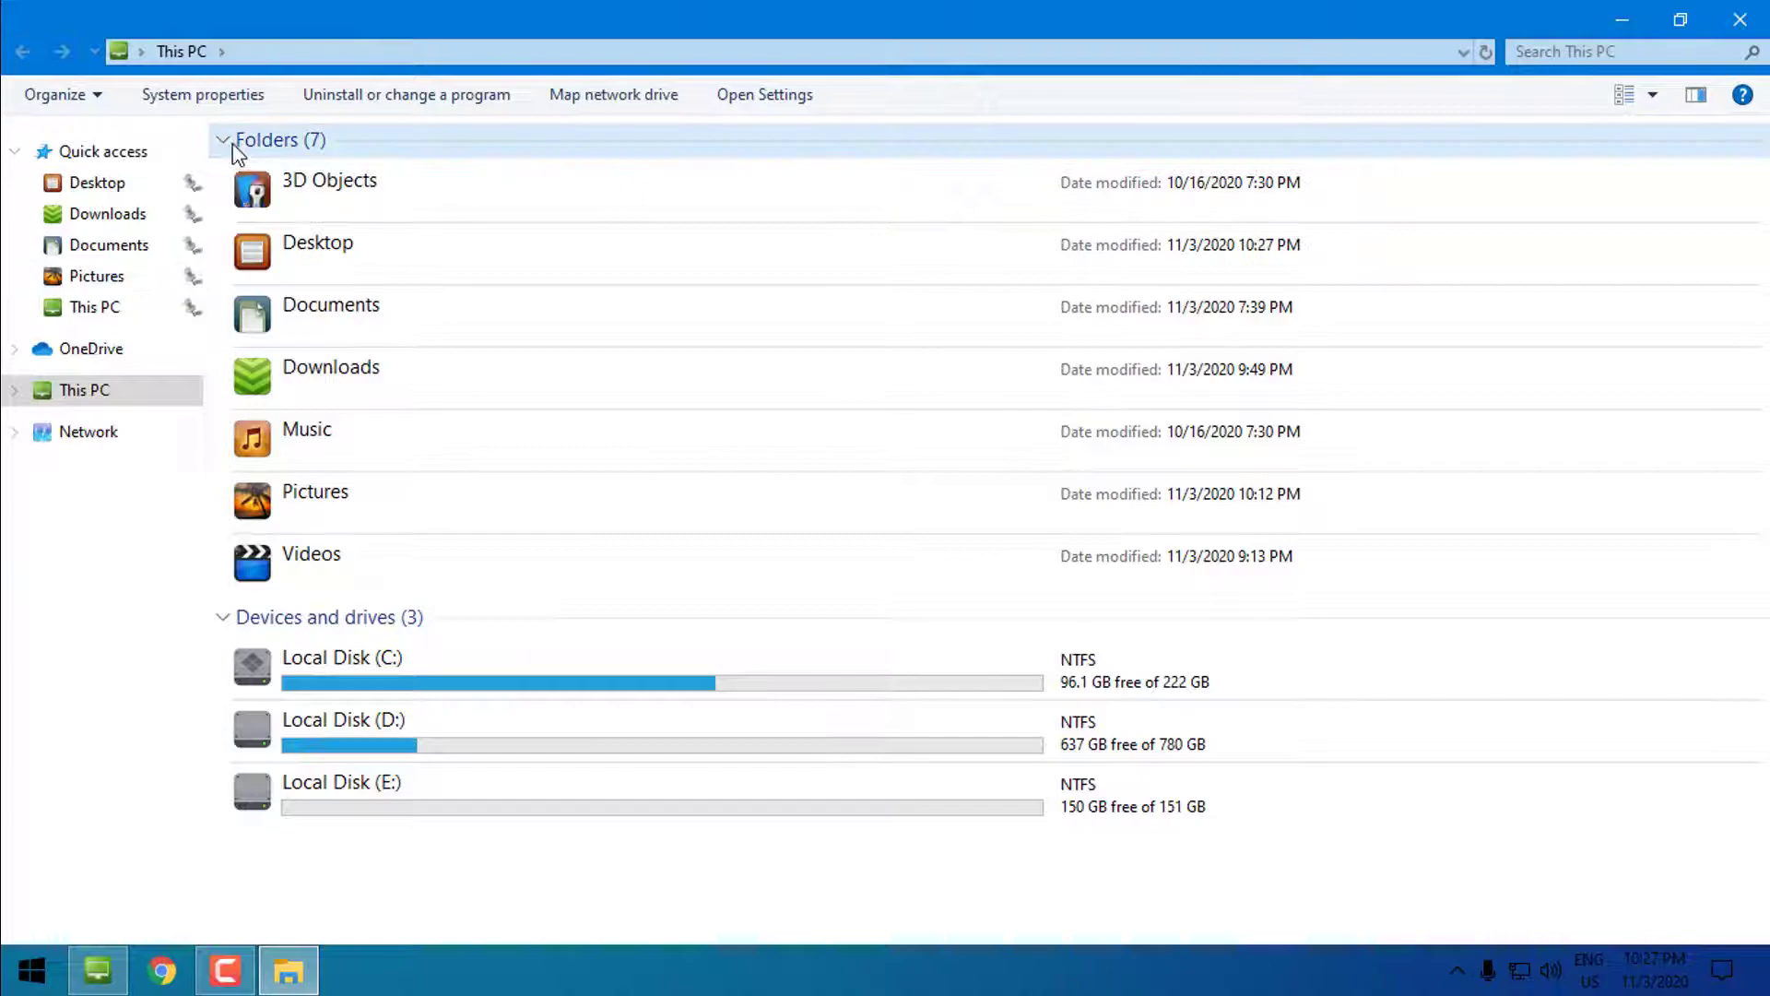
{"action": "left_click", "coordinate": [225, 142]}
Step: Extract the macpac archive to its own macpac_theme folder and open it
{"action": "left_click", "coordinate": [1740, 19]}
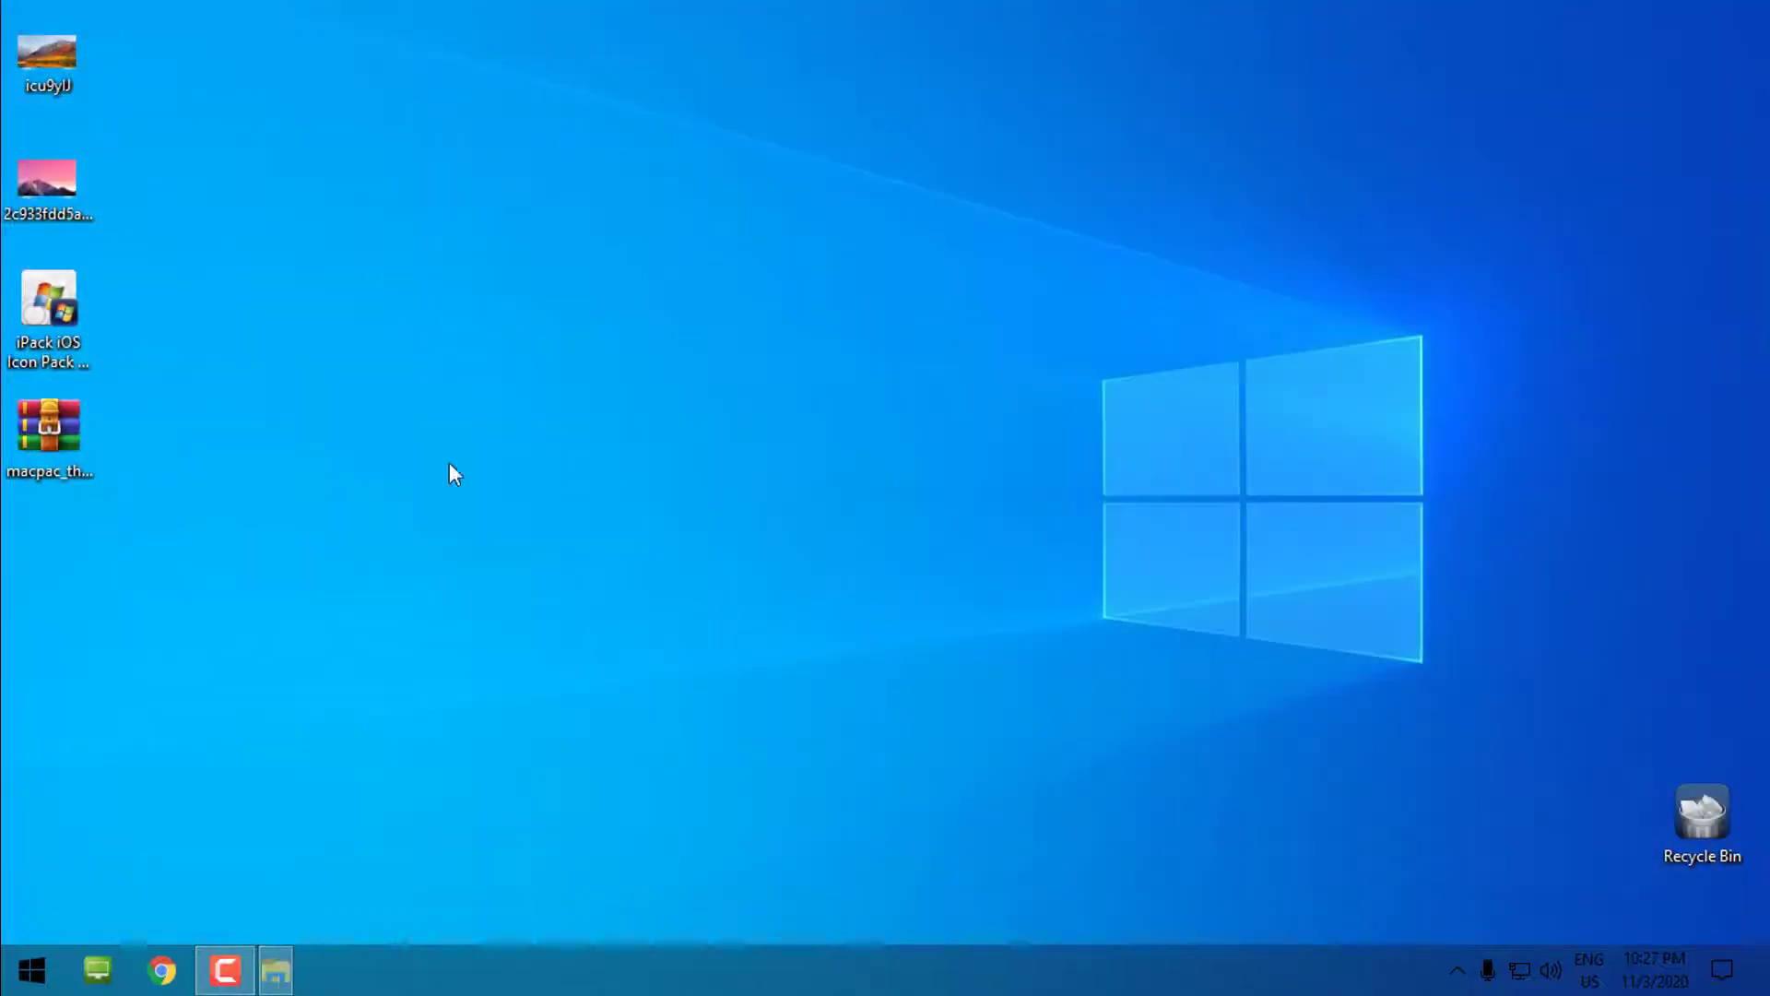
{"action": "right_click", "coordinate": [43, 452]}
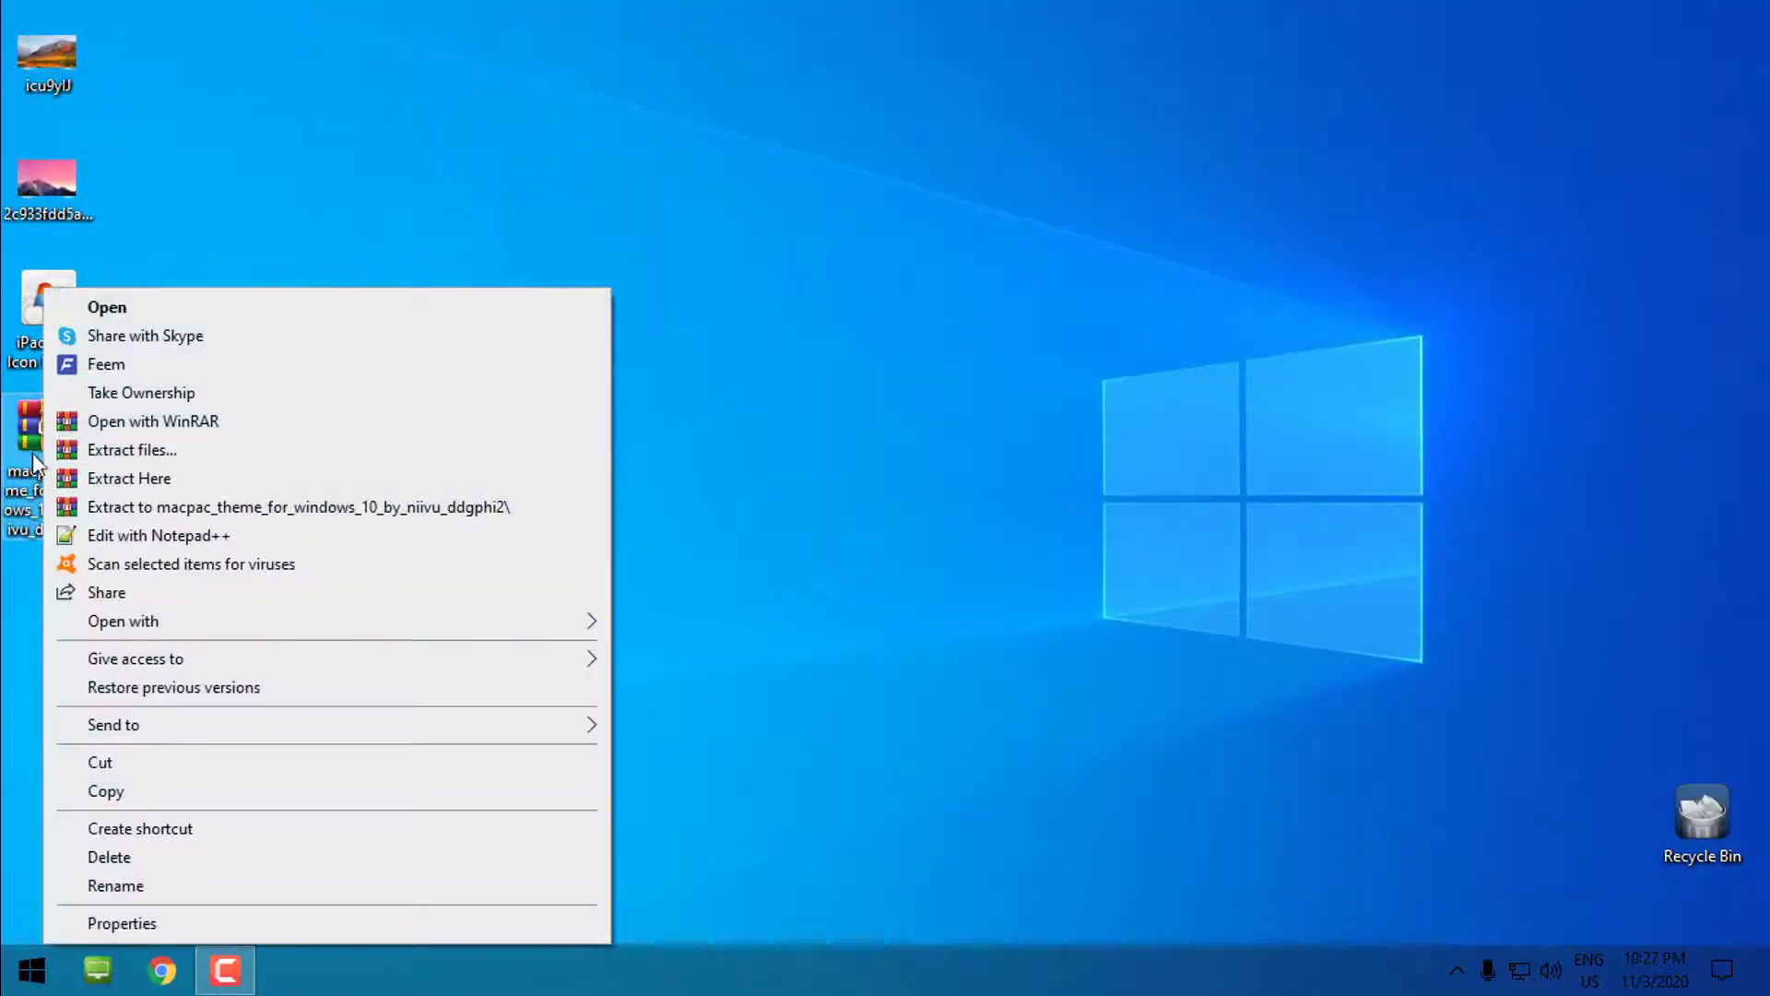
{"action": "left_click", "coordinate": [131, 506]}
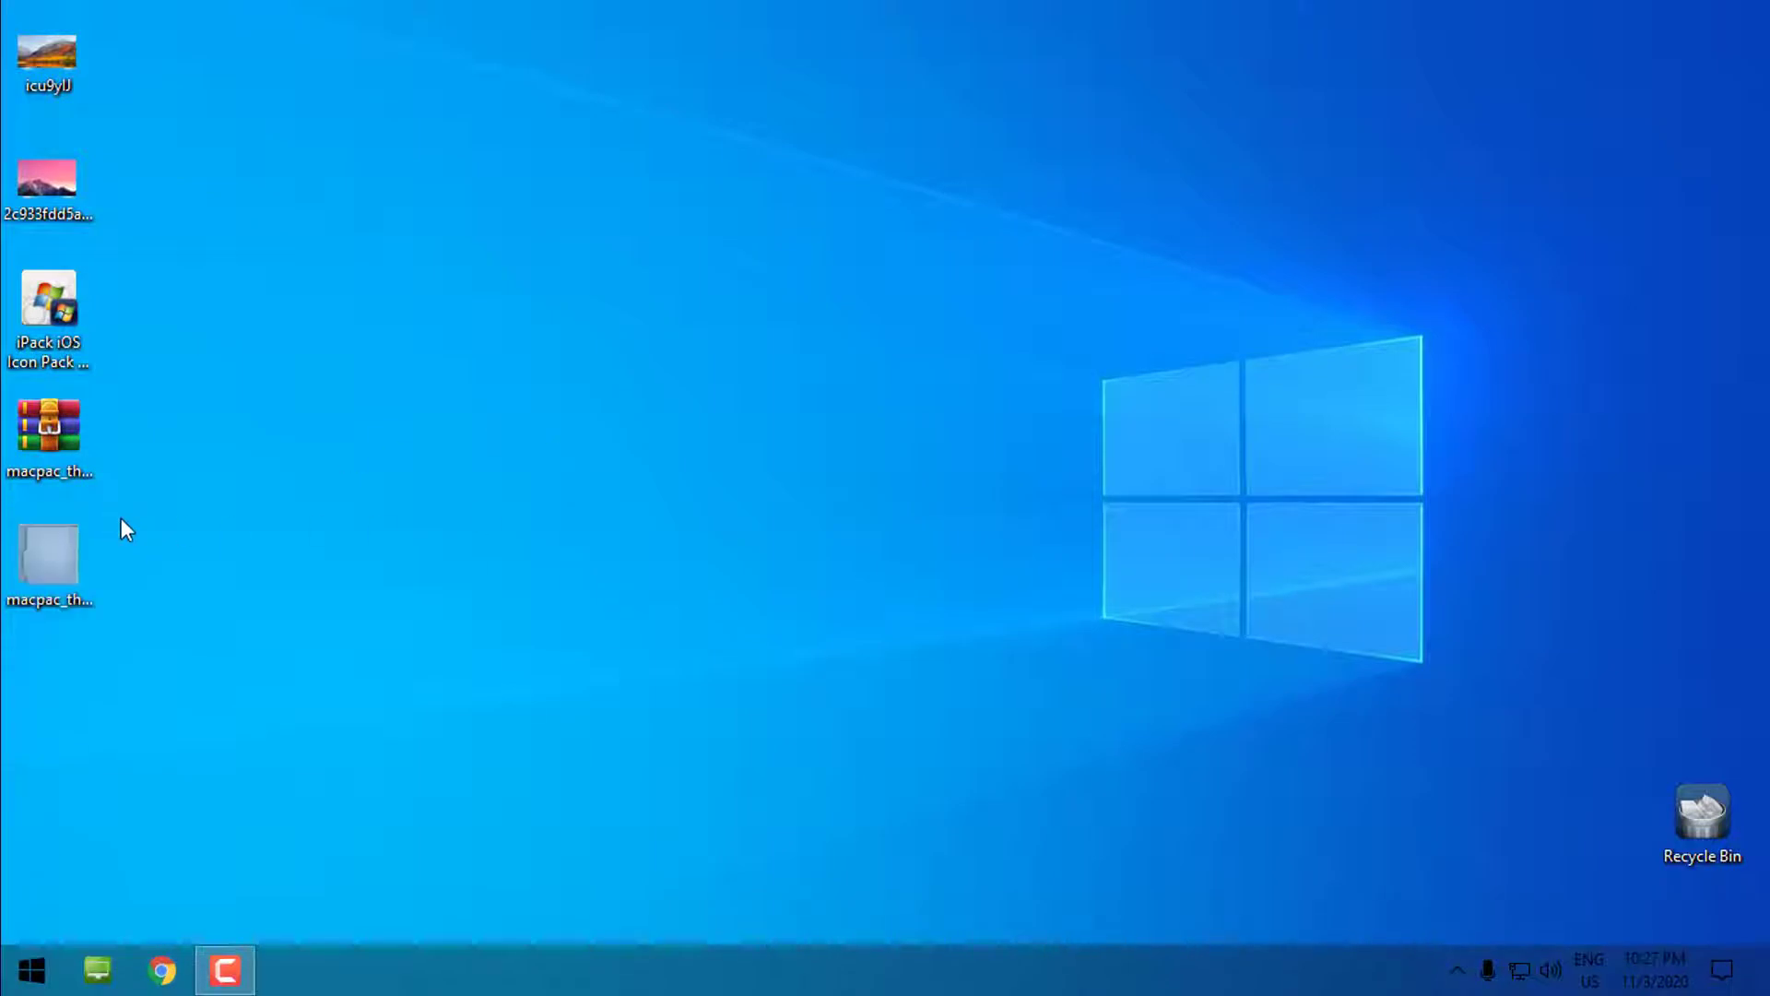
{"action": "left_click", "coordinate": [83, 595]}
{"action": "double_click", "coordinate": [84, 596]}
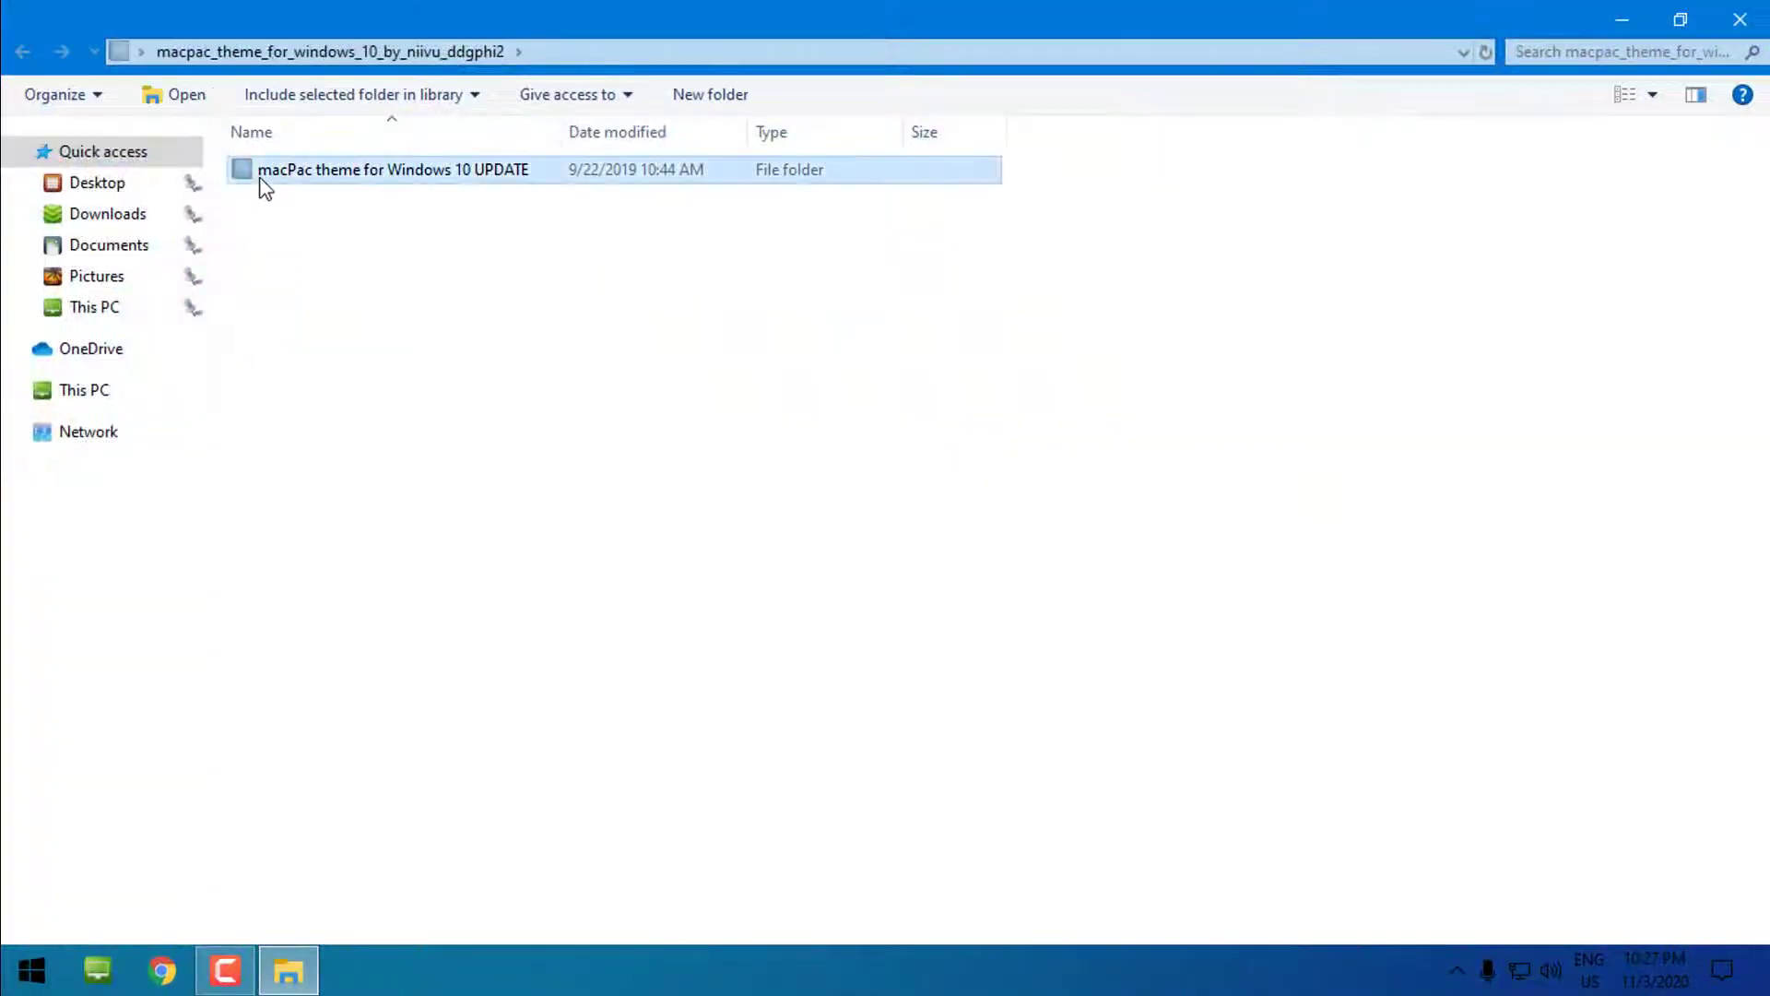
Step: Copy the three macPac theme items from the UPDATE folder's Thin Taskbars subfolder
{"action": "double_click", "coordinate": [262, 186]}
{"action": "left_click", "coordinate": [293, 172]}
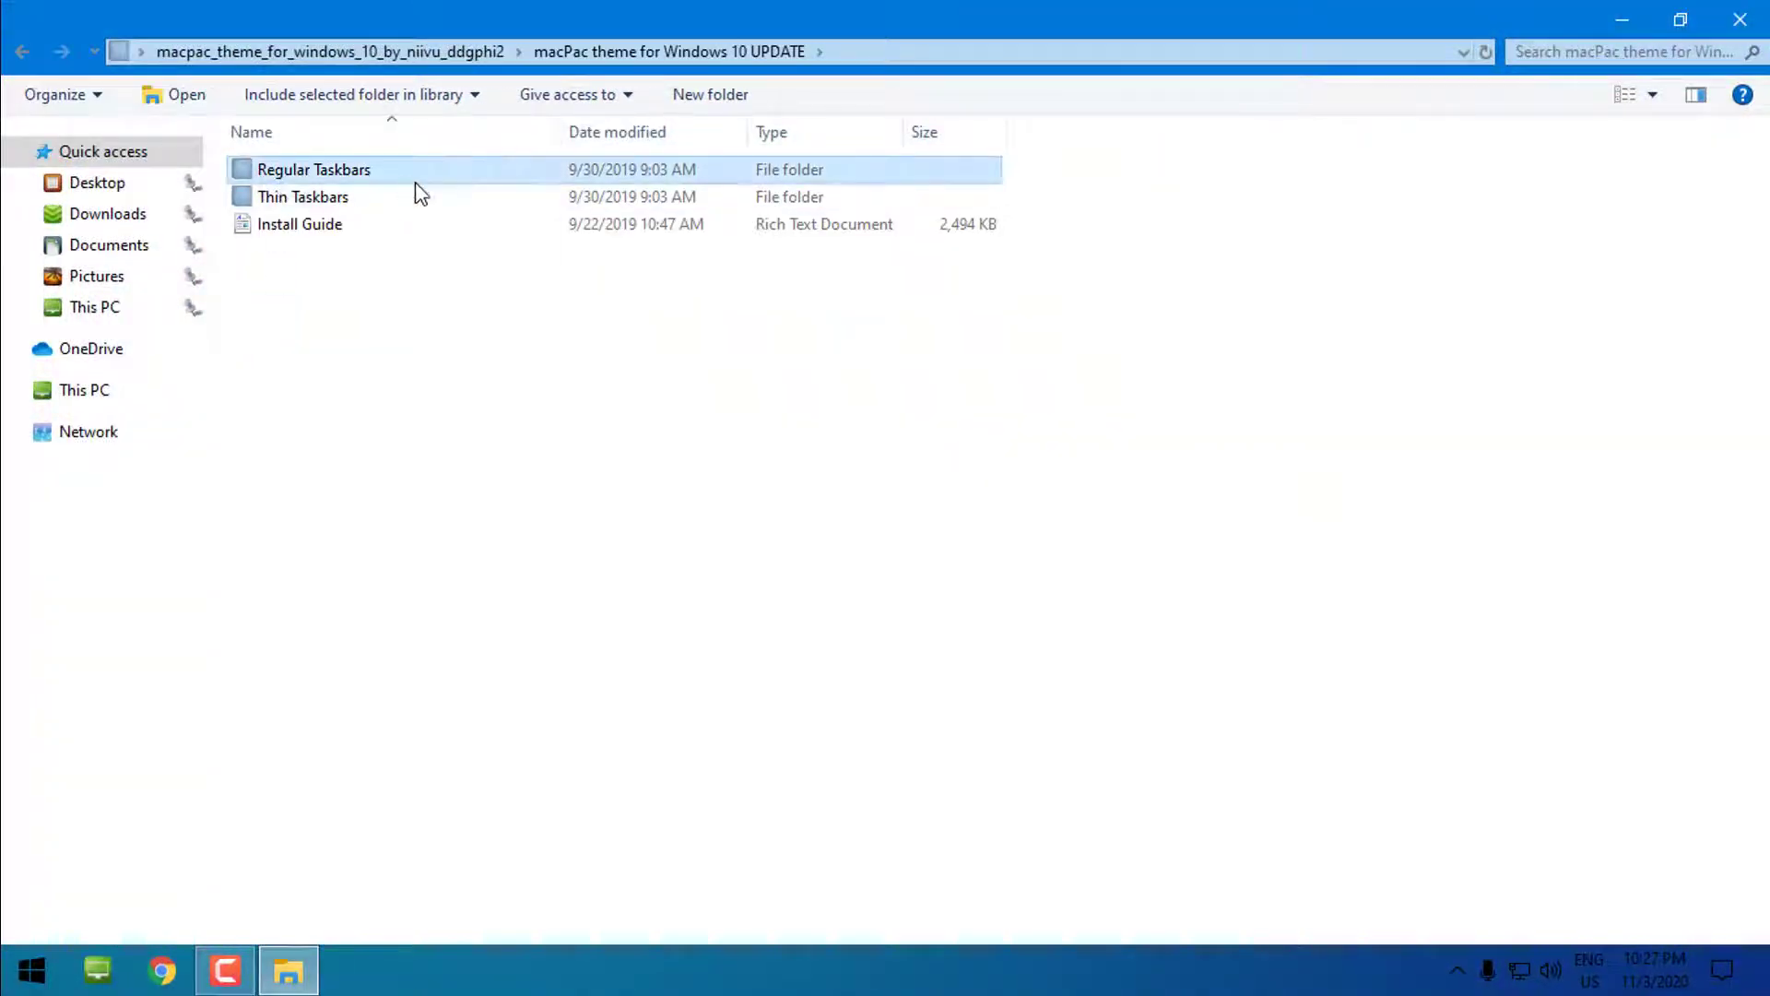
{"action": "left_click", "coordinate": [325, 201]}
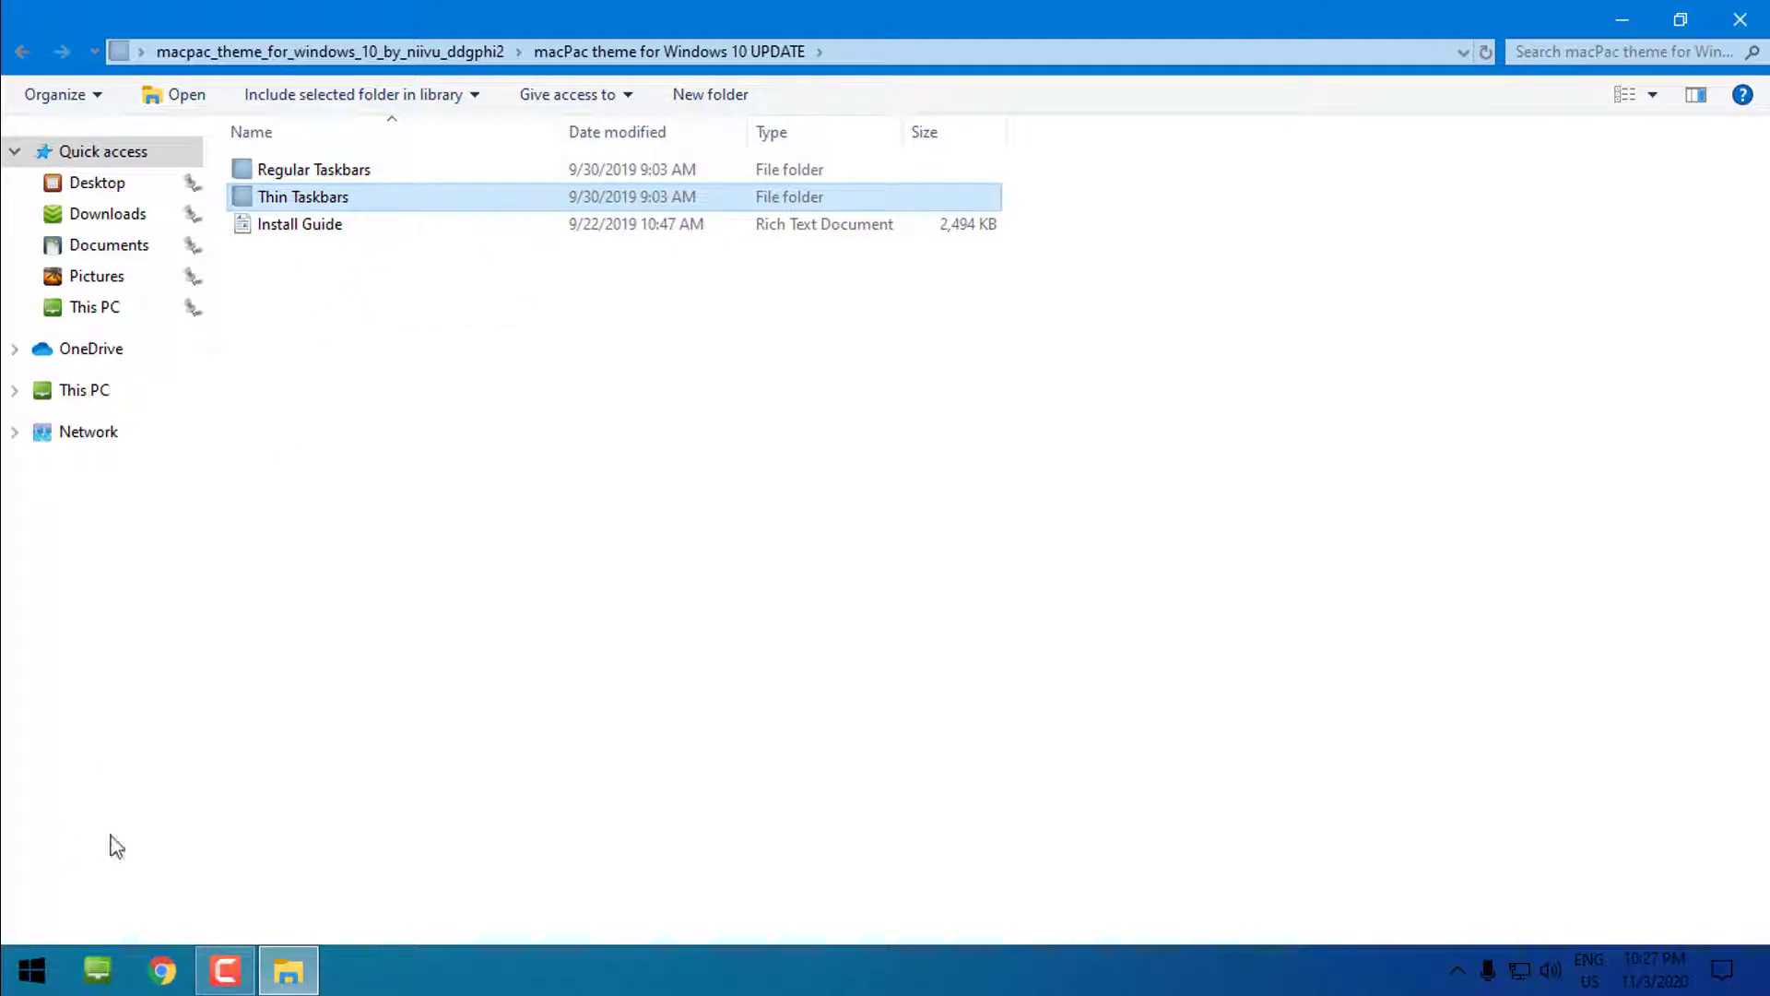
{"action": "double_click", "coordinate": [319, 206]}
{"action": "left_click_drag", "start_coordinate": [304, 270], "coordinate": [369, 170]}
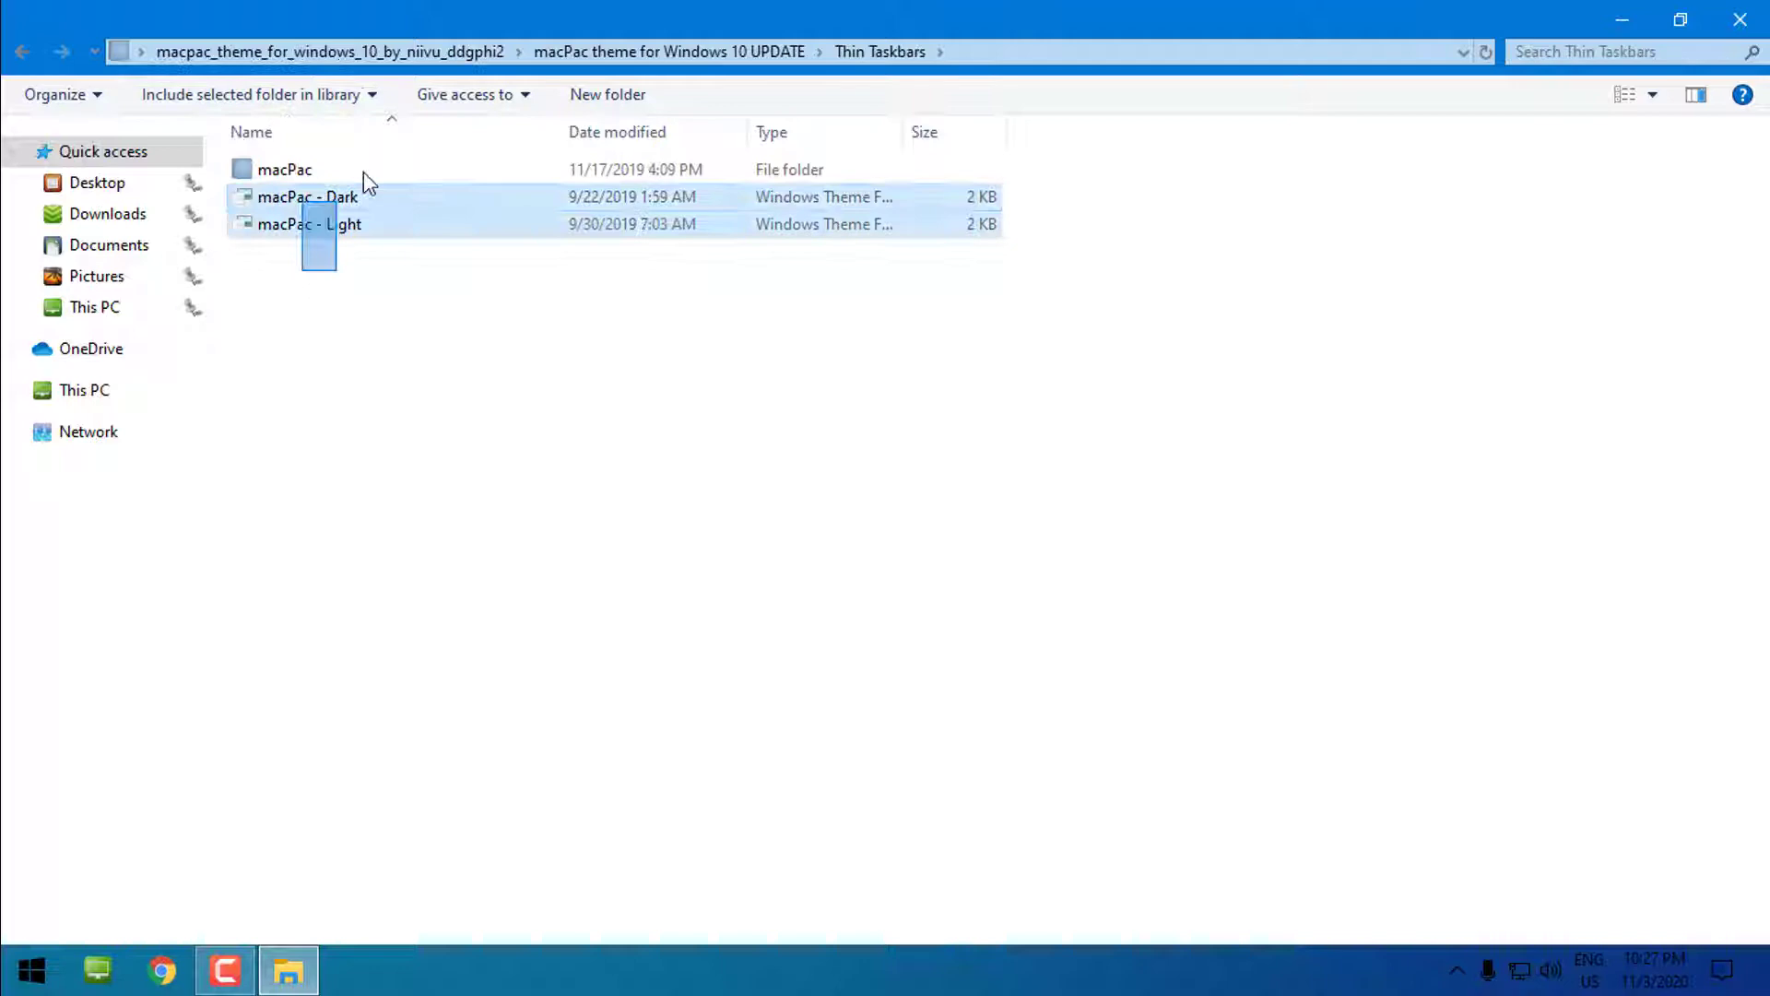
{"action": "right_click", "coordinate": [368, 166]}
{"action": "left_click", "coordinate": [431, 582]}
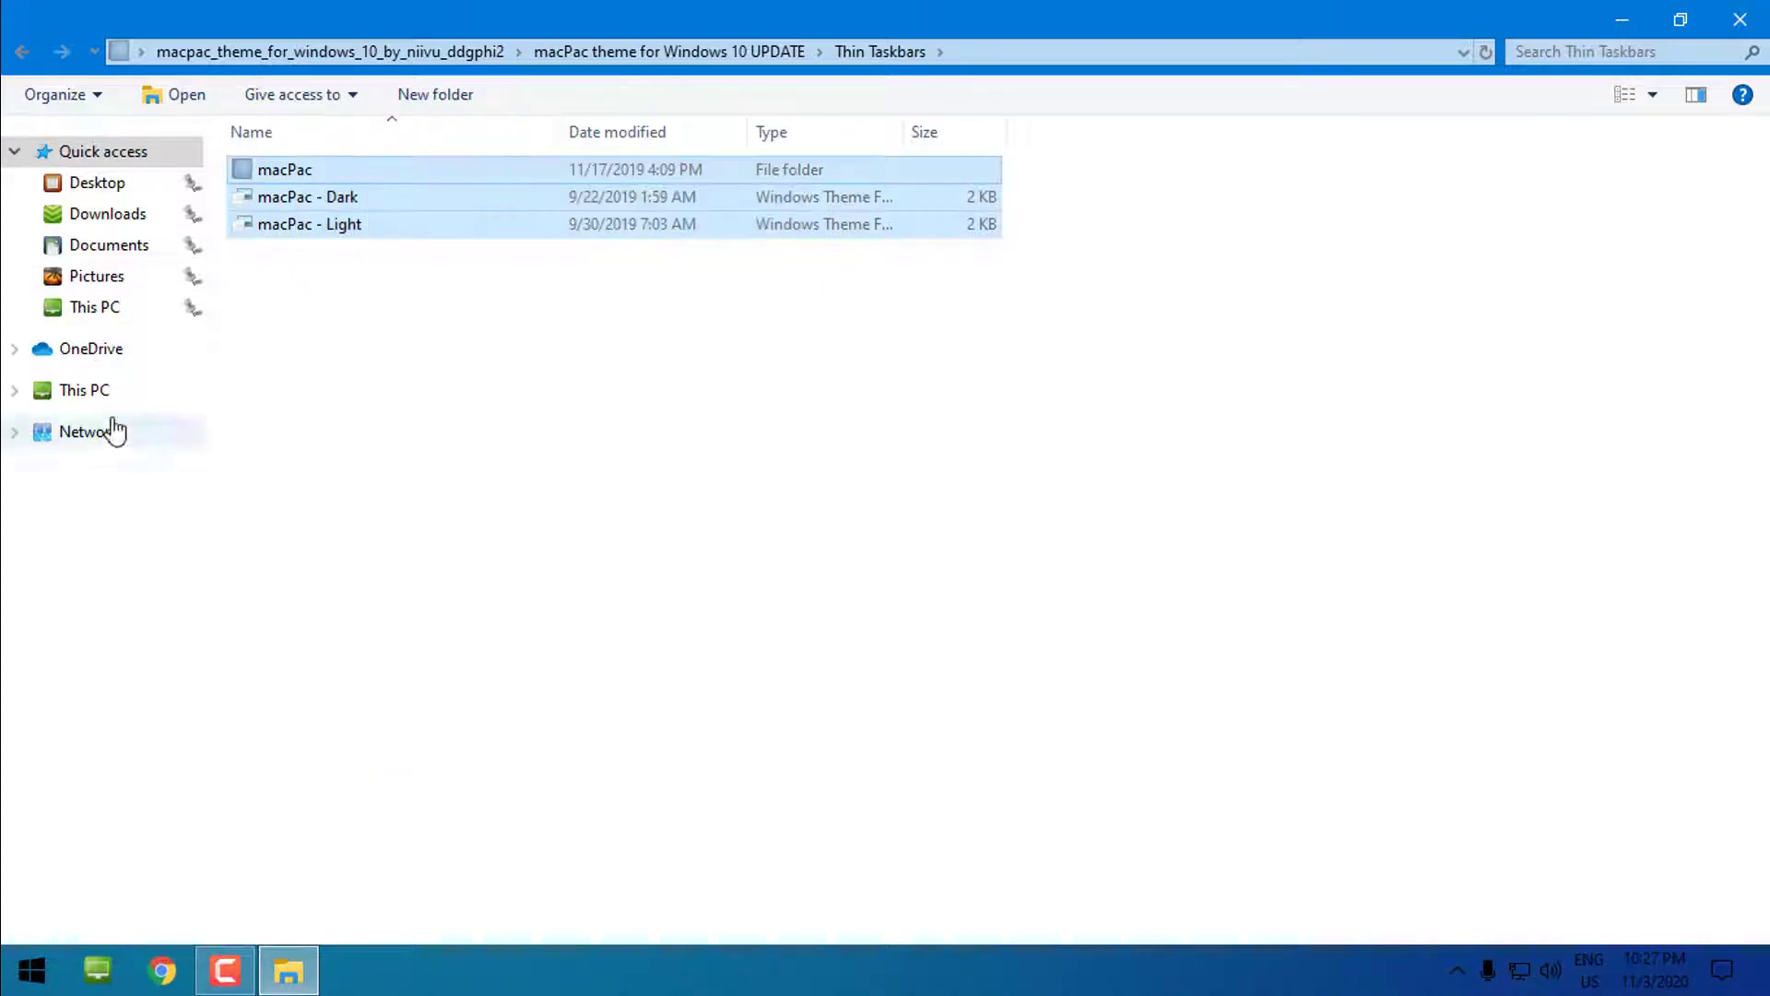
Step: Navigate to C:\Windows\Resources\Themes in File Explorer
{"action": "left_click", "coordinate": [92, 391]}
{"action": "double_click", "coordinate": [430, 241]}
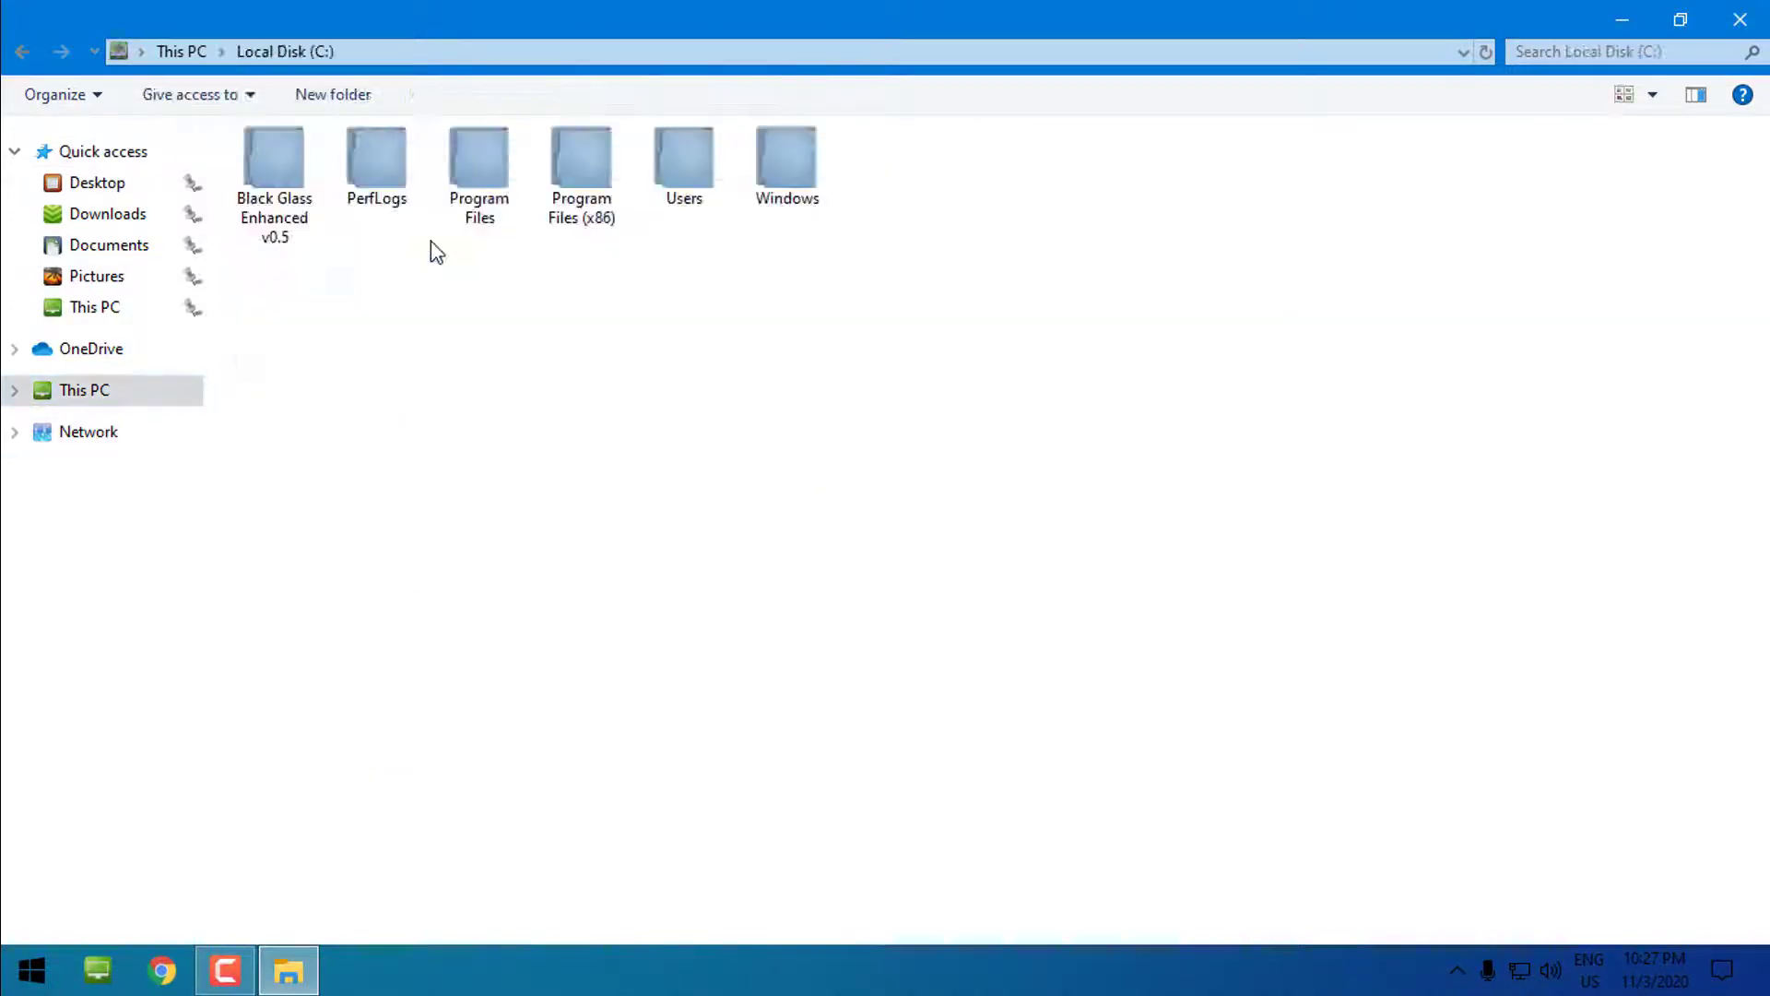
{"action": "double_click", "coordinate": [792, 188]}
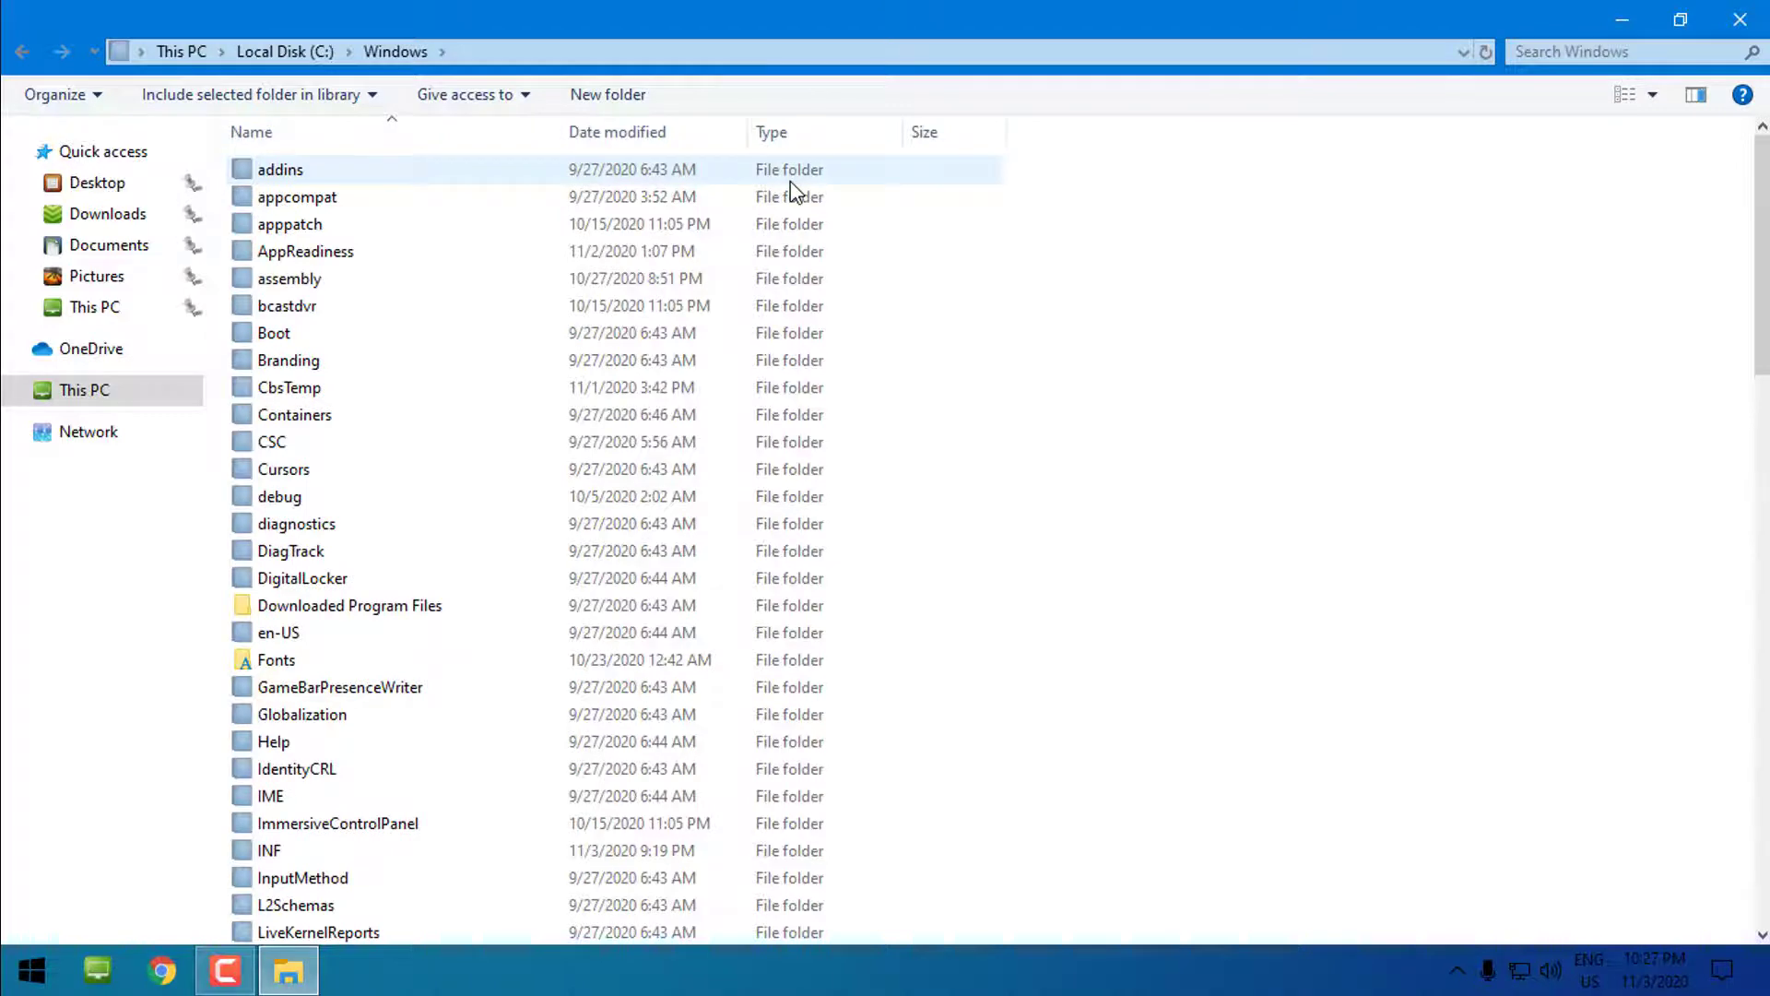
{"action": "type", "text": "reso"}
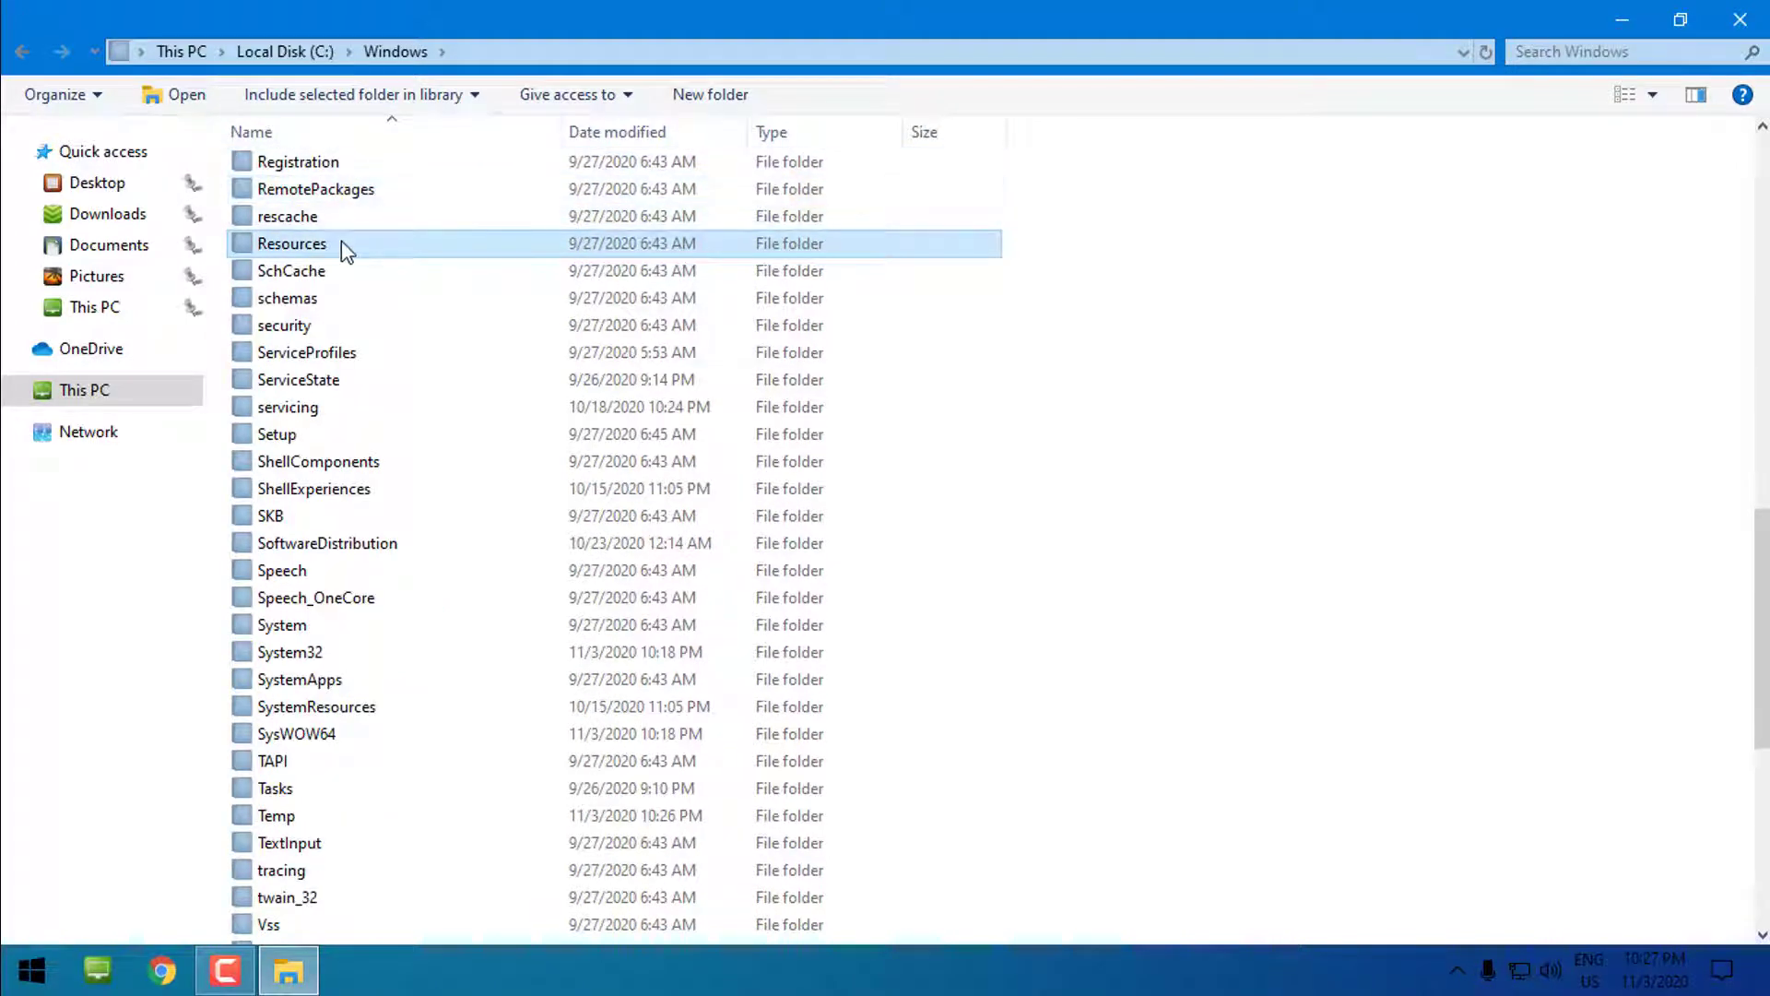
{"action": "double_click", "coordinate": [341, 243]}
{"action": "double_click", "coordinate": [311, 209]}
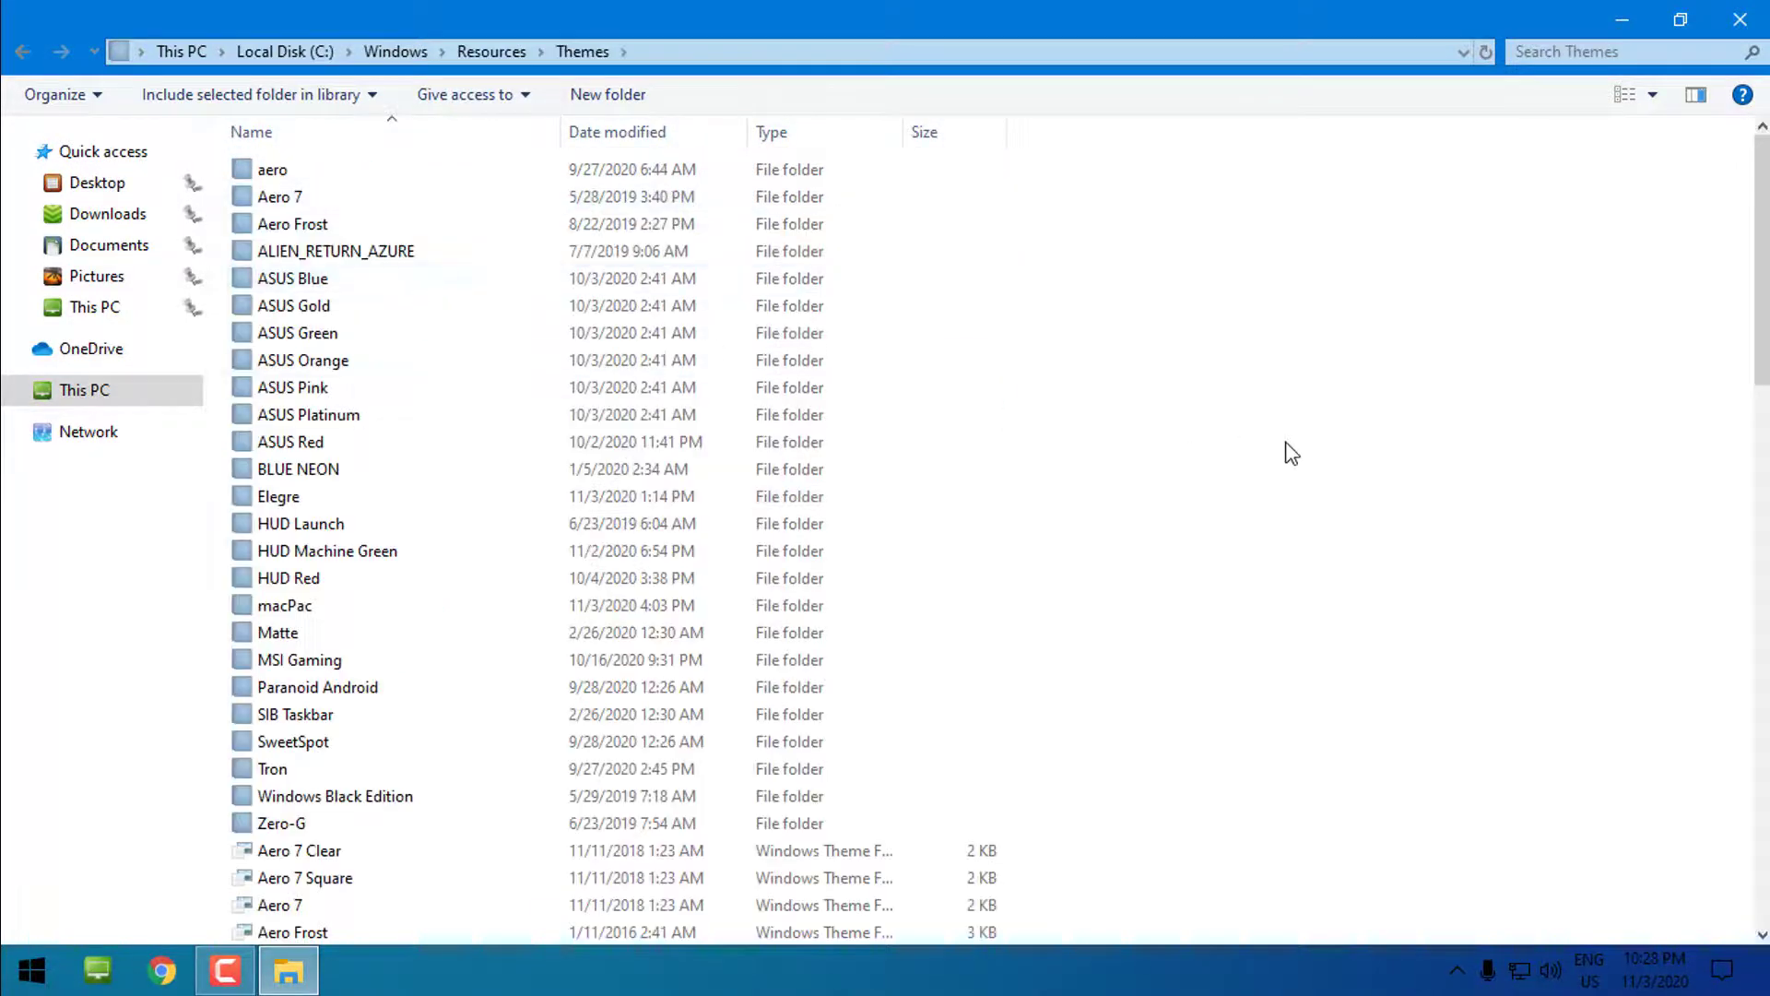
Step: Paste the macPac theme files into Themes, resolve the duplicate-names prompt, and close Explorer
{"action": "right_click", "coordinate": [1285, 446]}
{"action": "left_click", "coordinate": [1349, 624]}
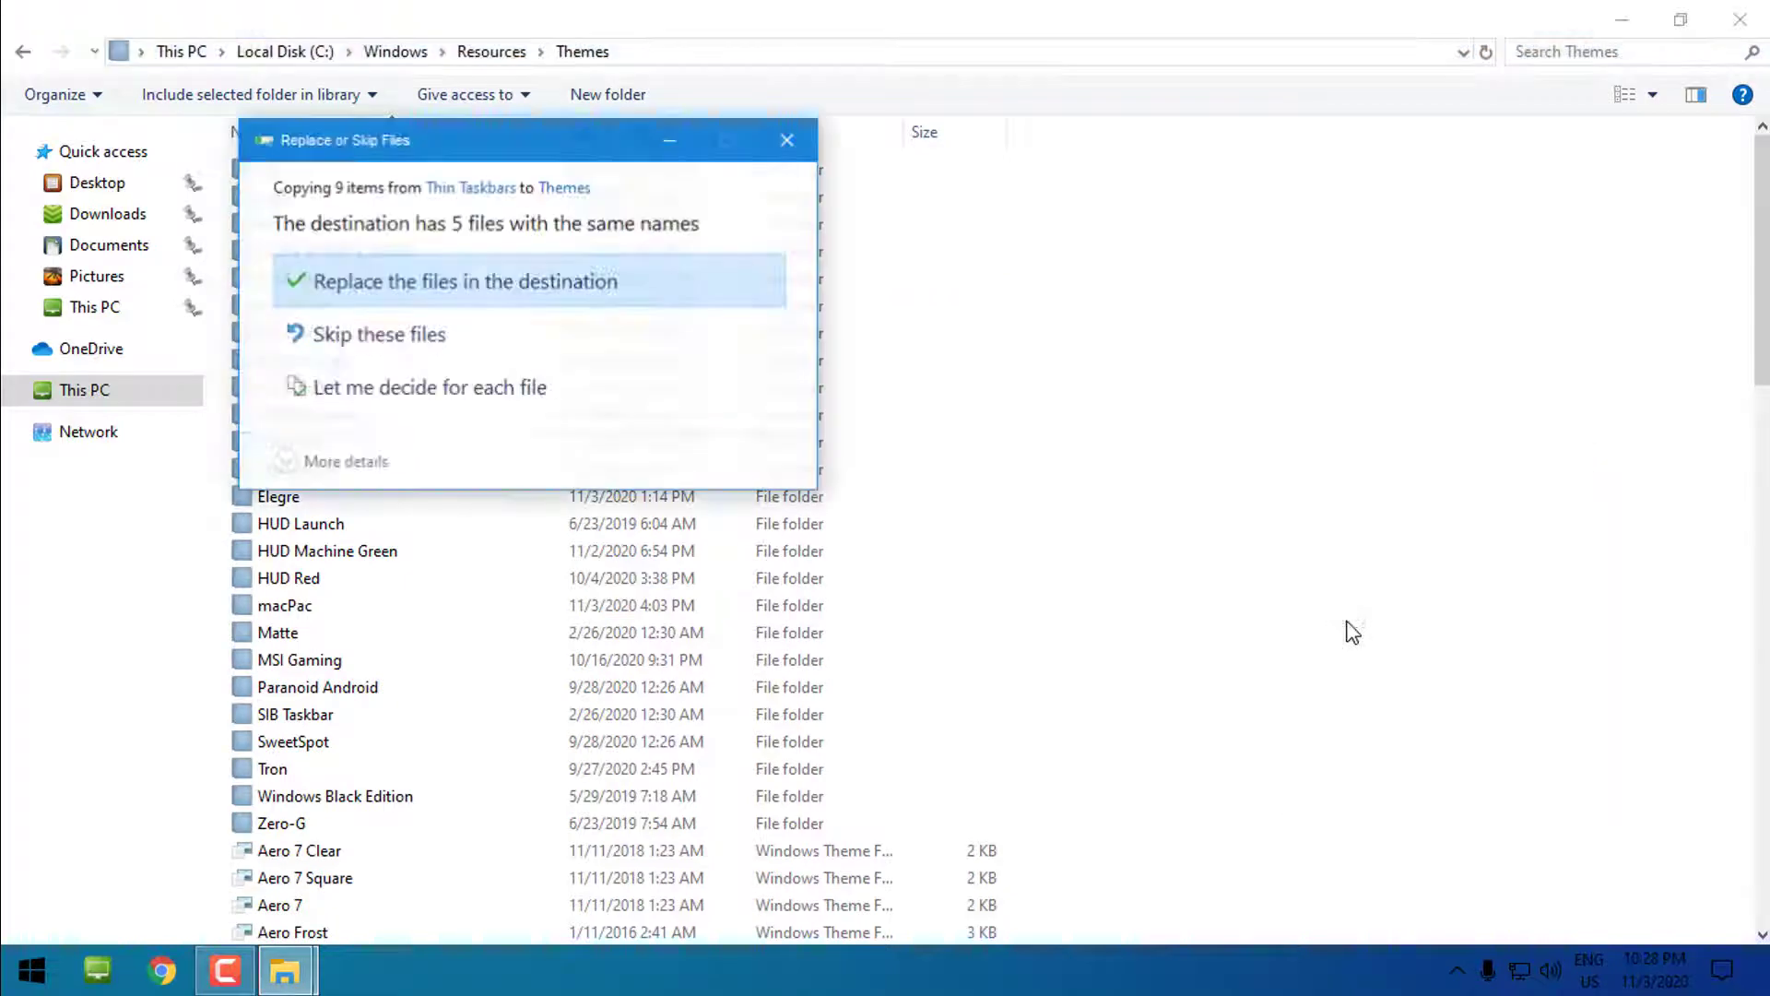
{"action": "left_click", "coordinate": [437, 336]}
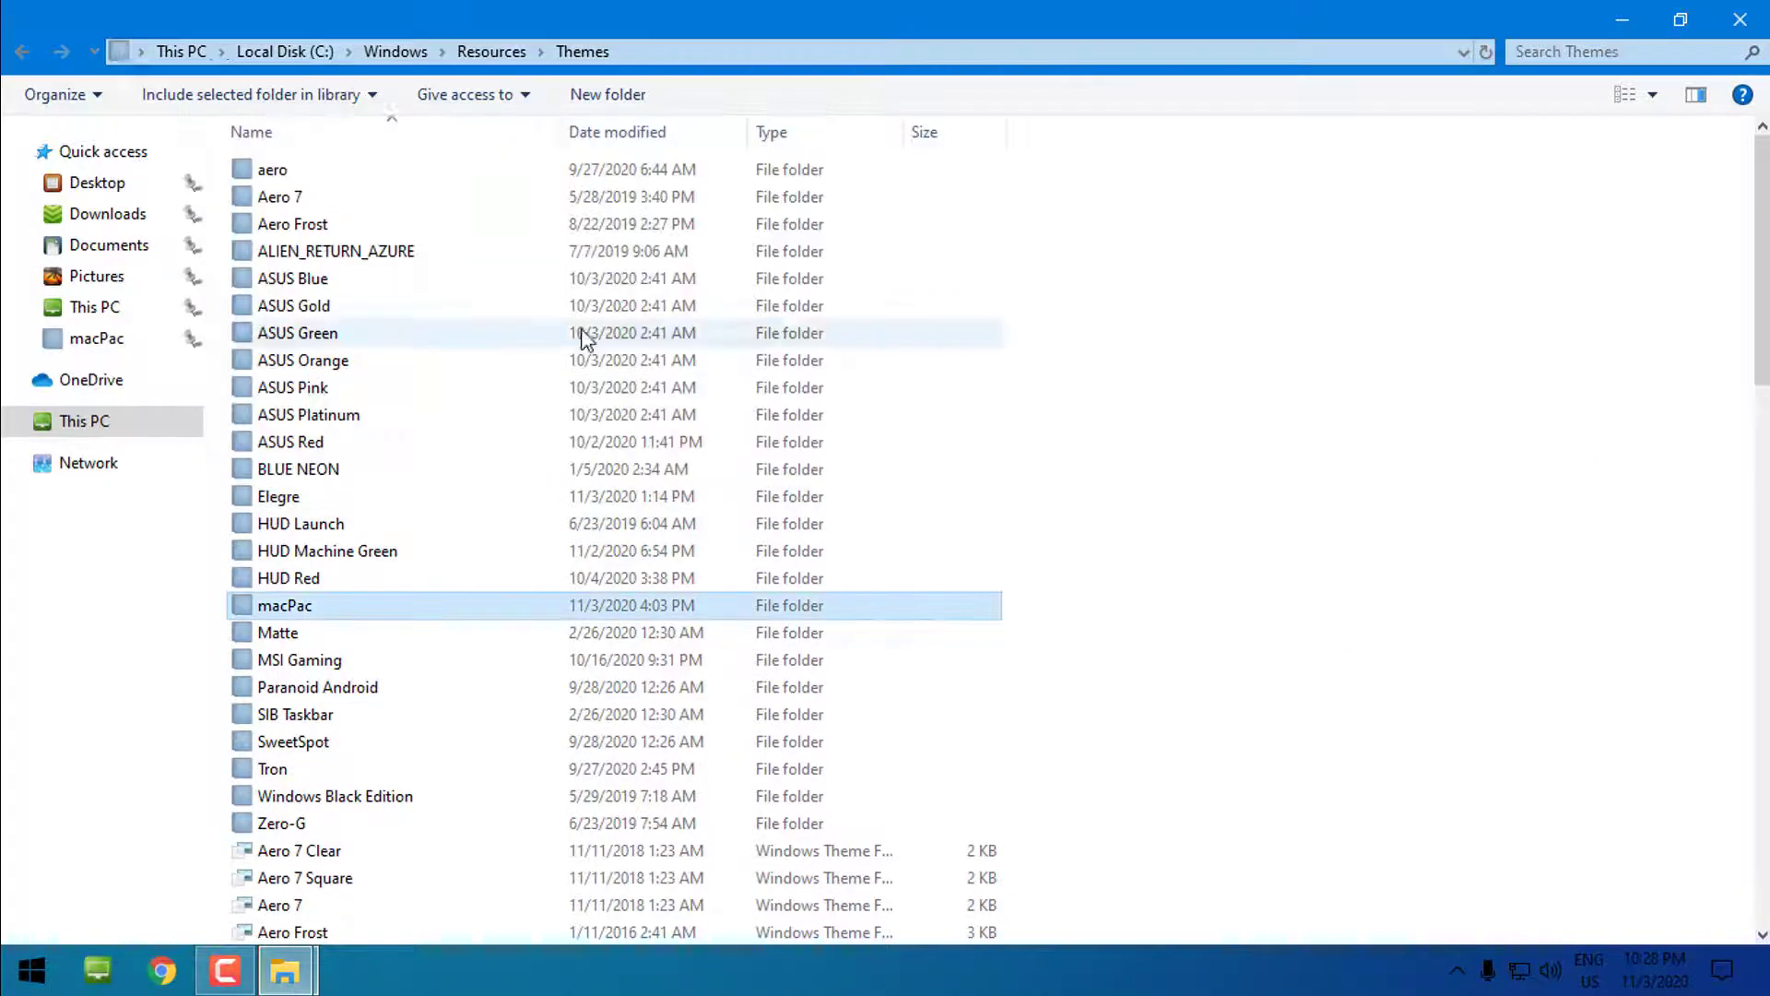
{"action": "left_click", "coordinate": [1740, 20]}
{"action": "right_click", "coordinate": [828, 299]}
Step: Apply the macPac Light theme from Personalization > Themes, then minimize Settings
{"action": "left_click", "coordinate": [922, 583]}
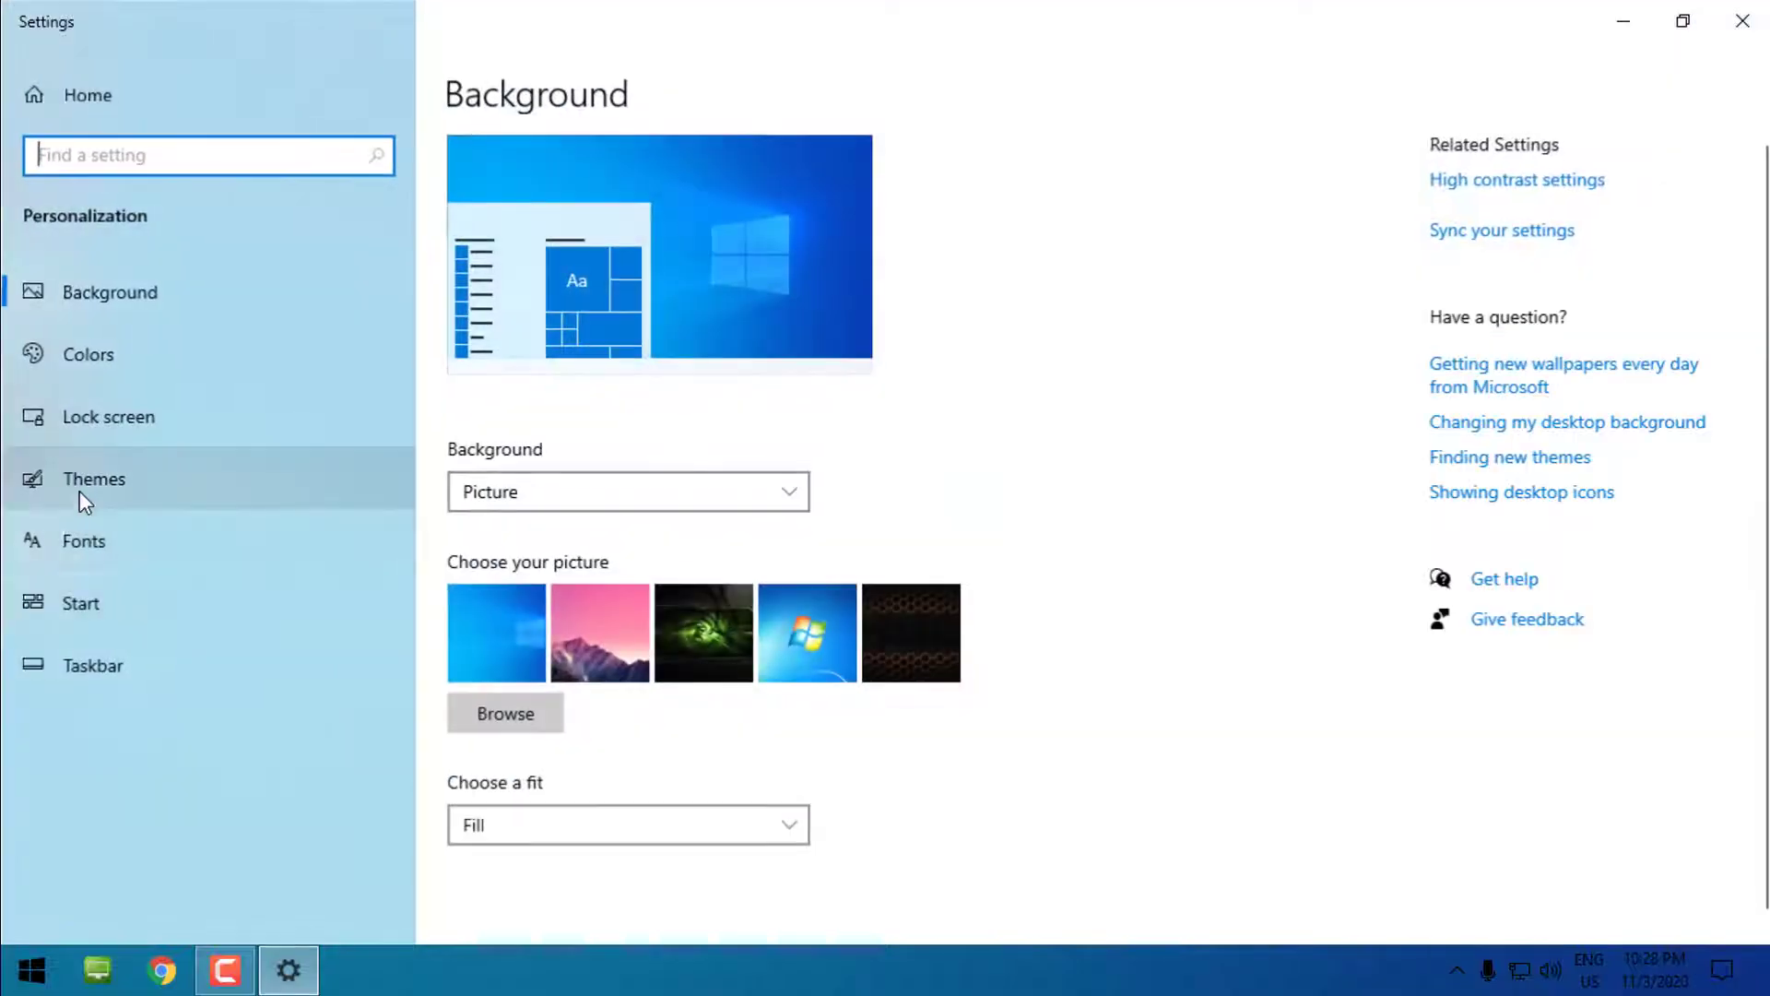
{"action": "left_click", "coordinate": [83, 482]}
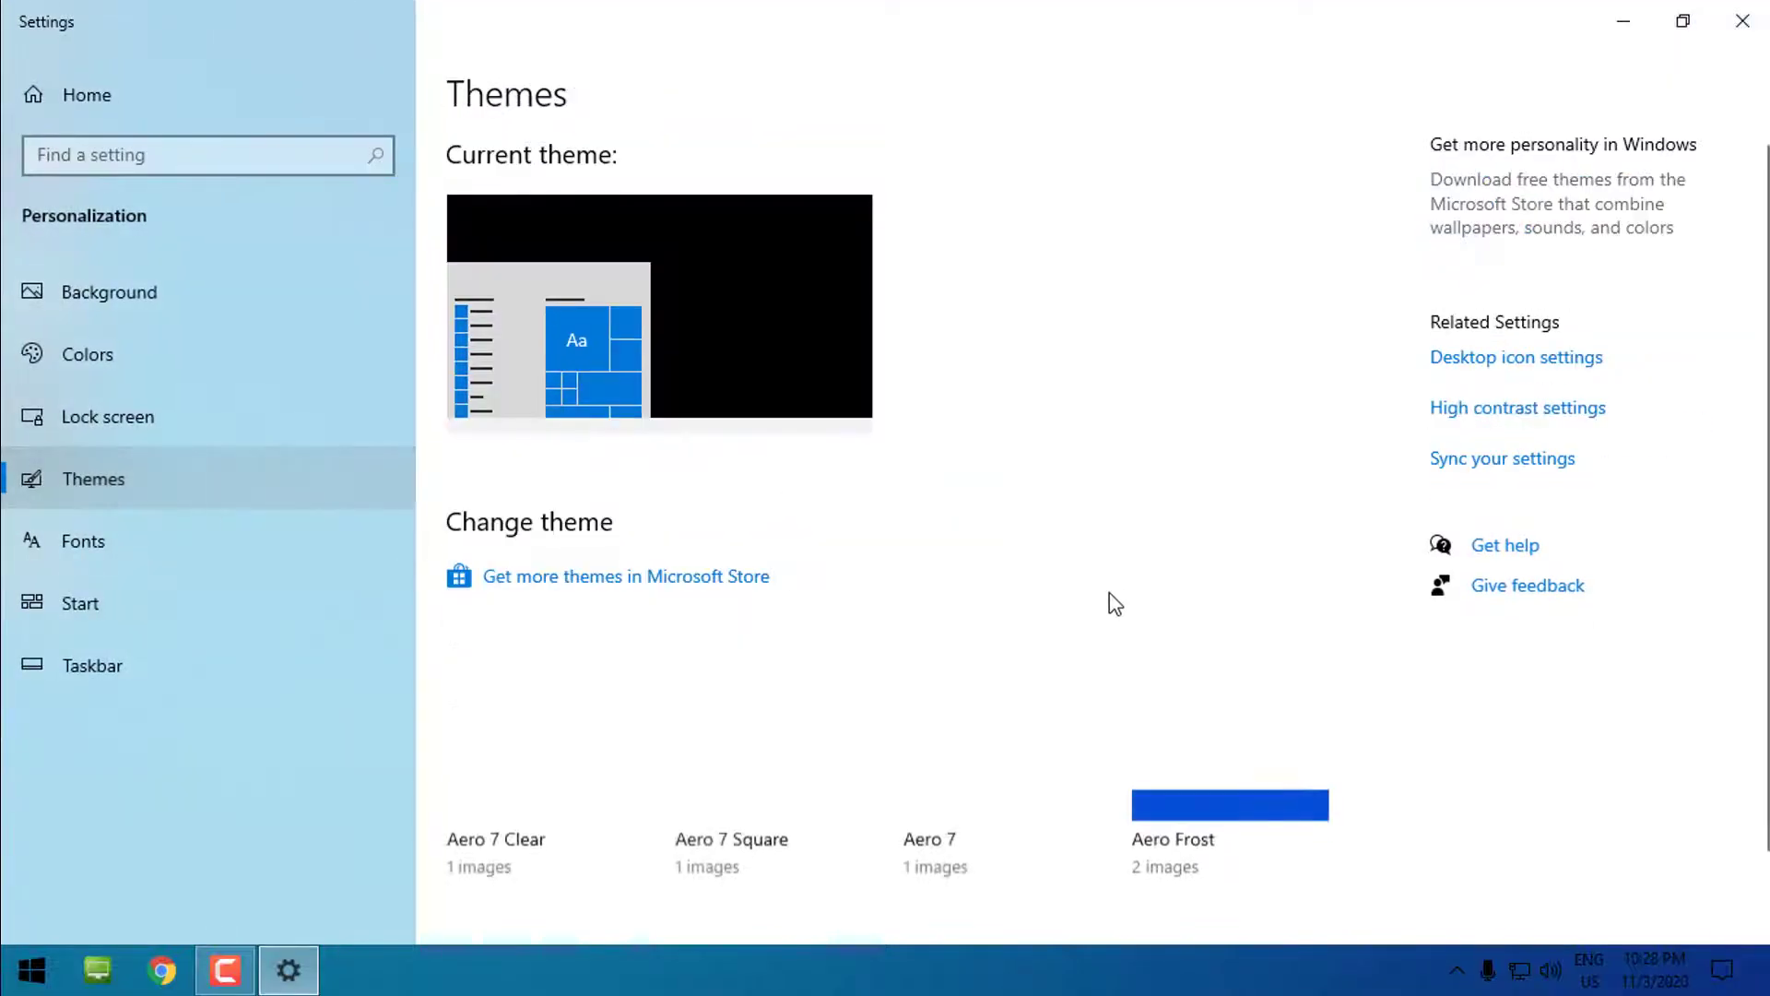
{"action": "scroll", "coordinate": [1107, 601], "scroll_direction": "down", "scroll_amount": 5}
{"action": "scroll", "coordinate": [1106, 600], "scroll_direction": "down", "scroll_amount": 5}
{"action": "scroll", "coordinate": [1106, 601], "scroll_direction": "down", "scroll_amount": 3}
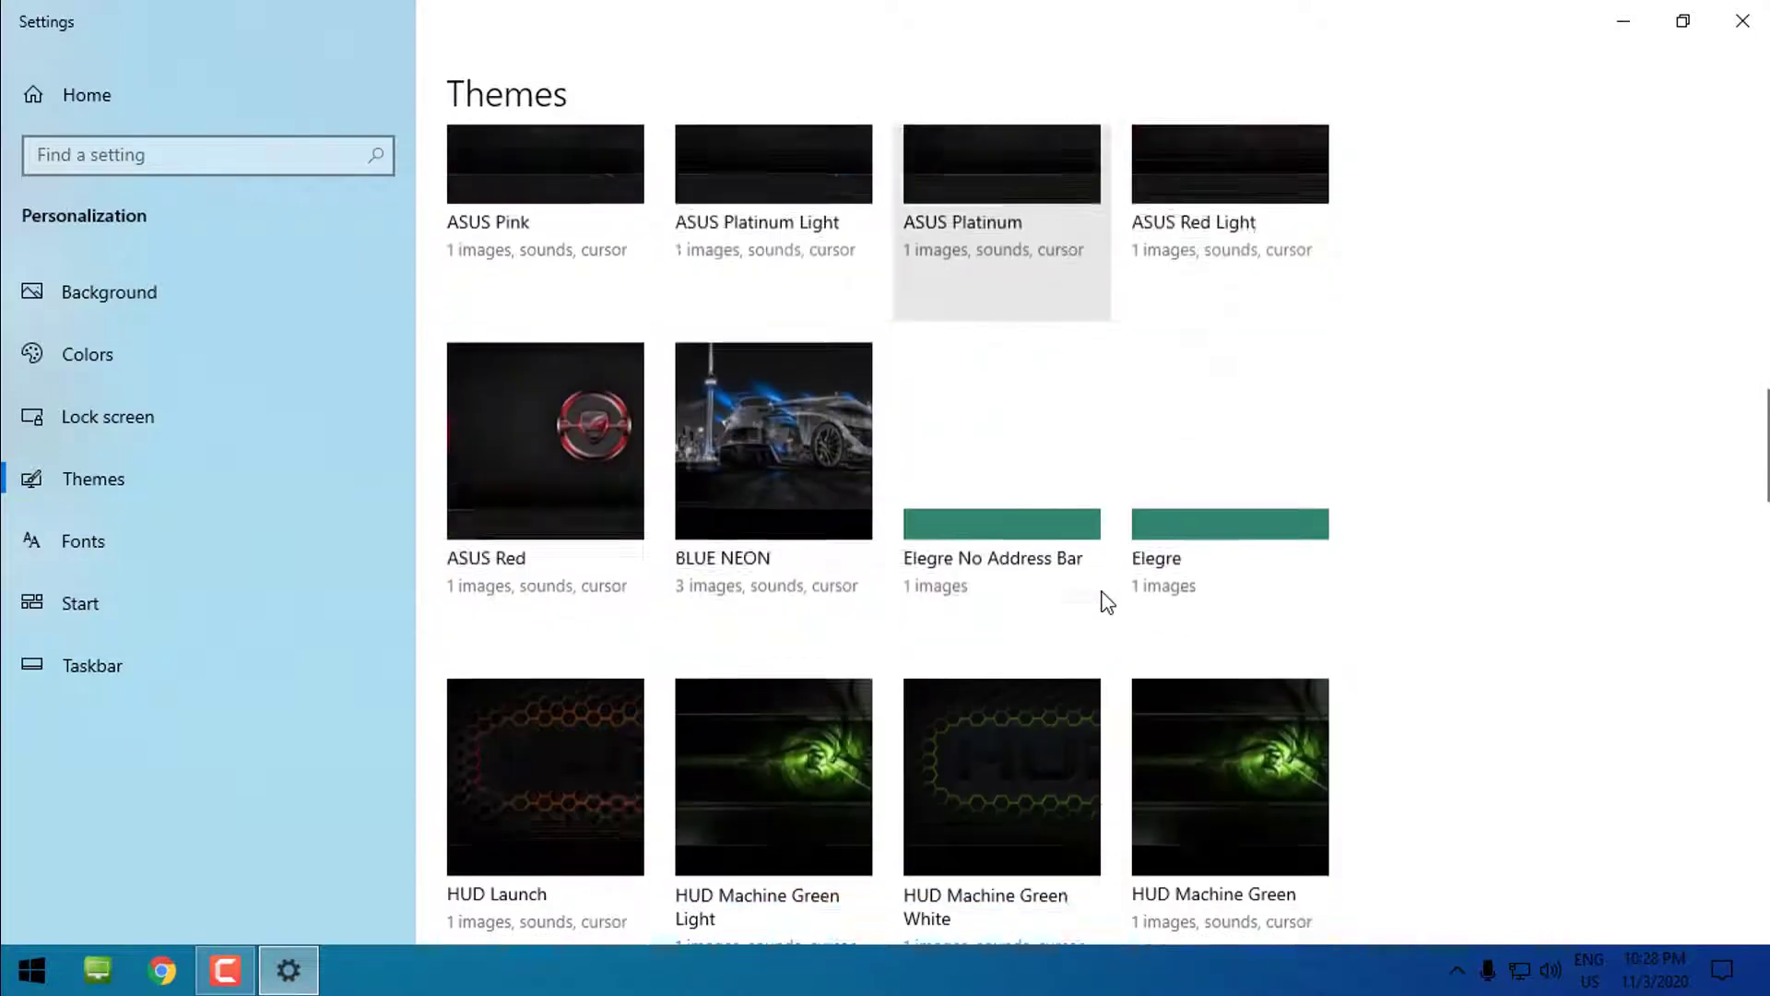
{"action": "scroll", "coordinate": [1106, 601], "scroll_direction": "down", "scroll_amount": 3}
{"action": "scroll", "coordinate": [1106, 603], "scroll_direction": "down", "scroll_amount": 3}
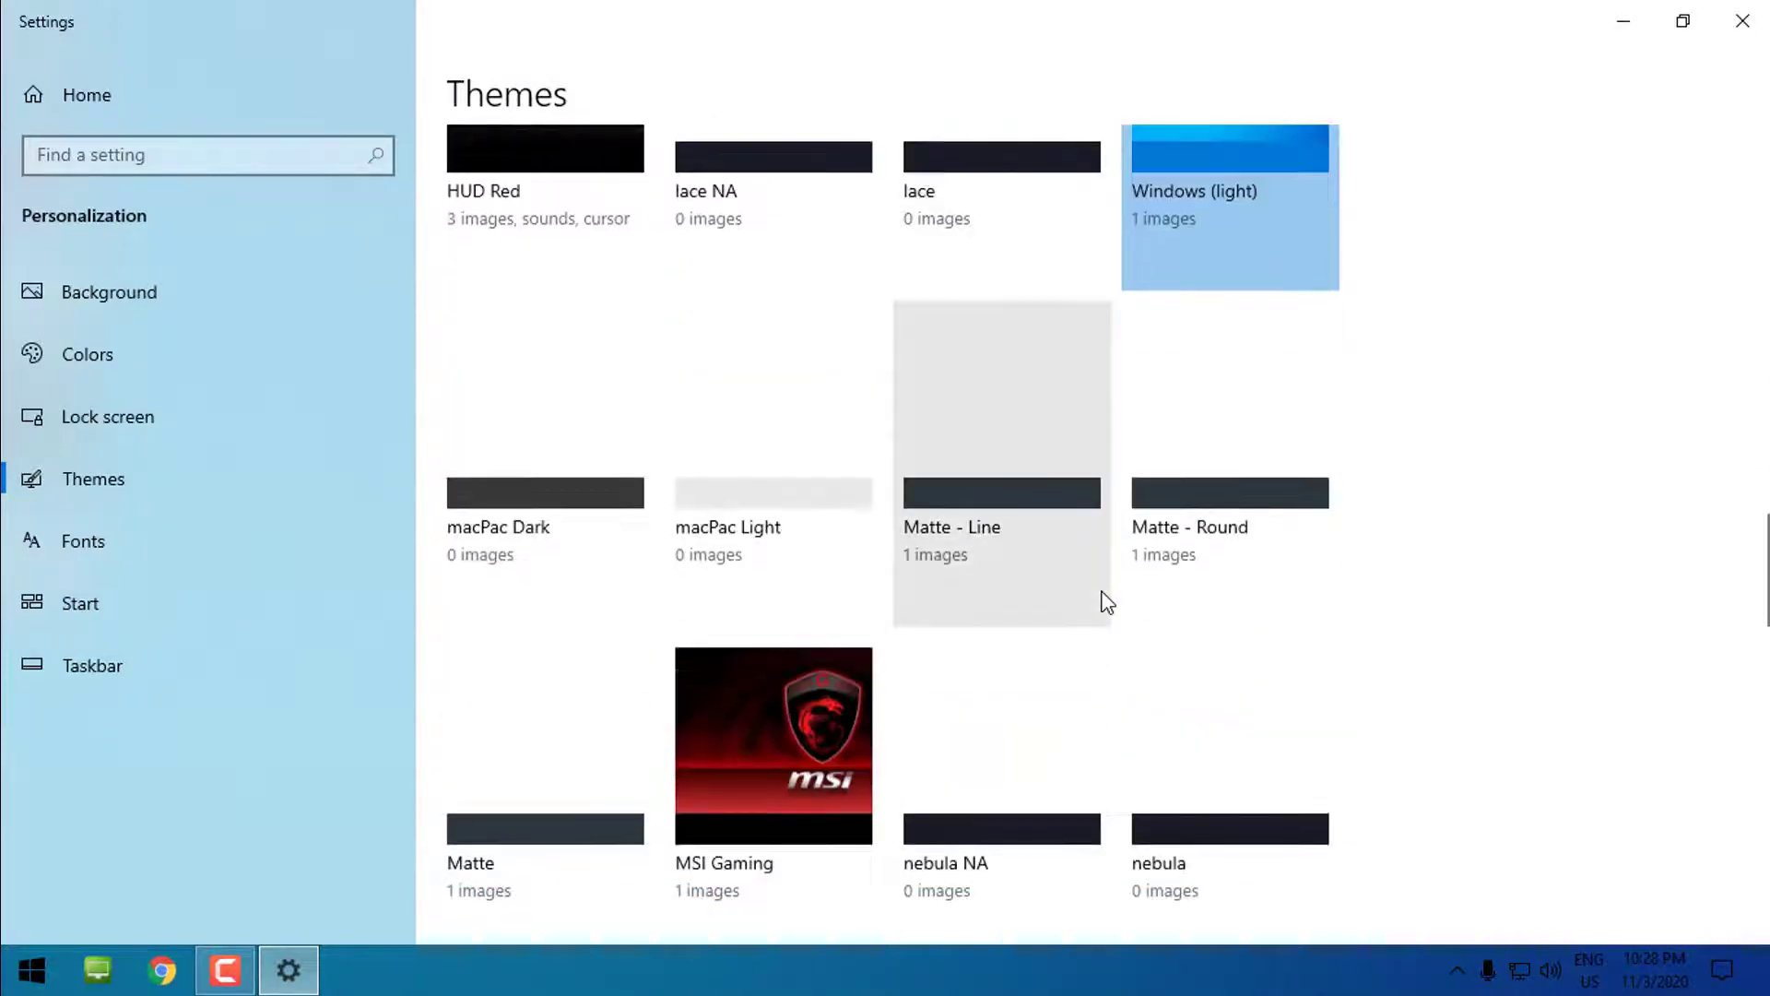
{"action": "scroll", "coordinate": [1370, 549], "scroll_direction": "down", "scroll_amount": 2}
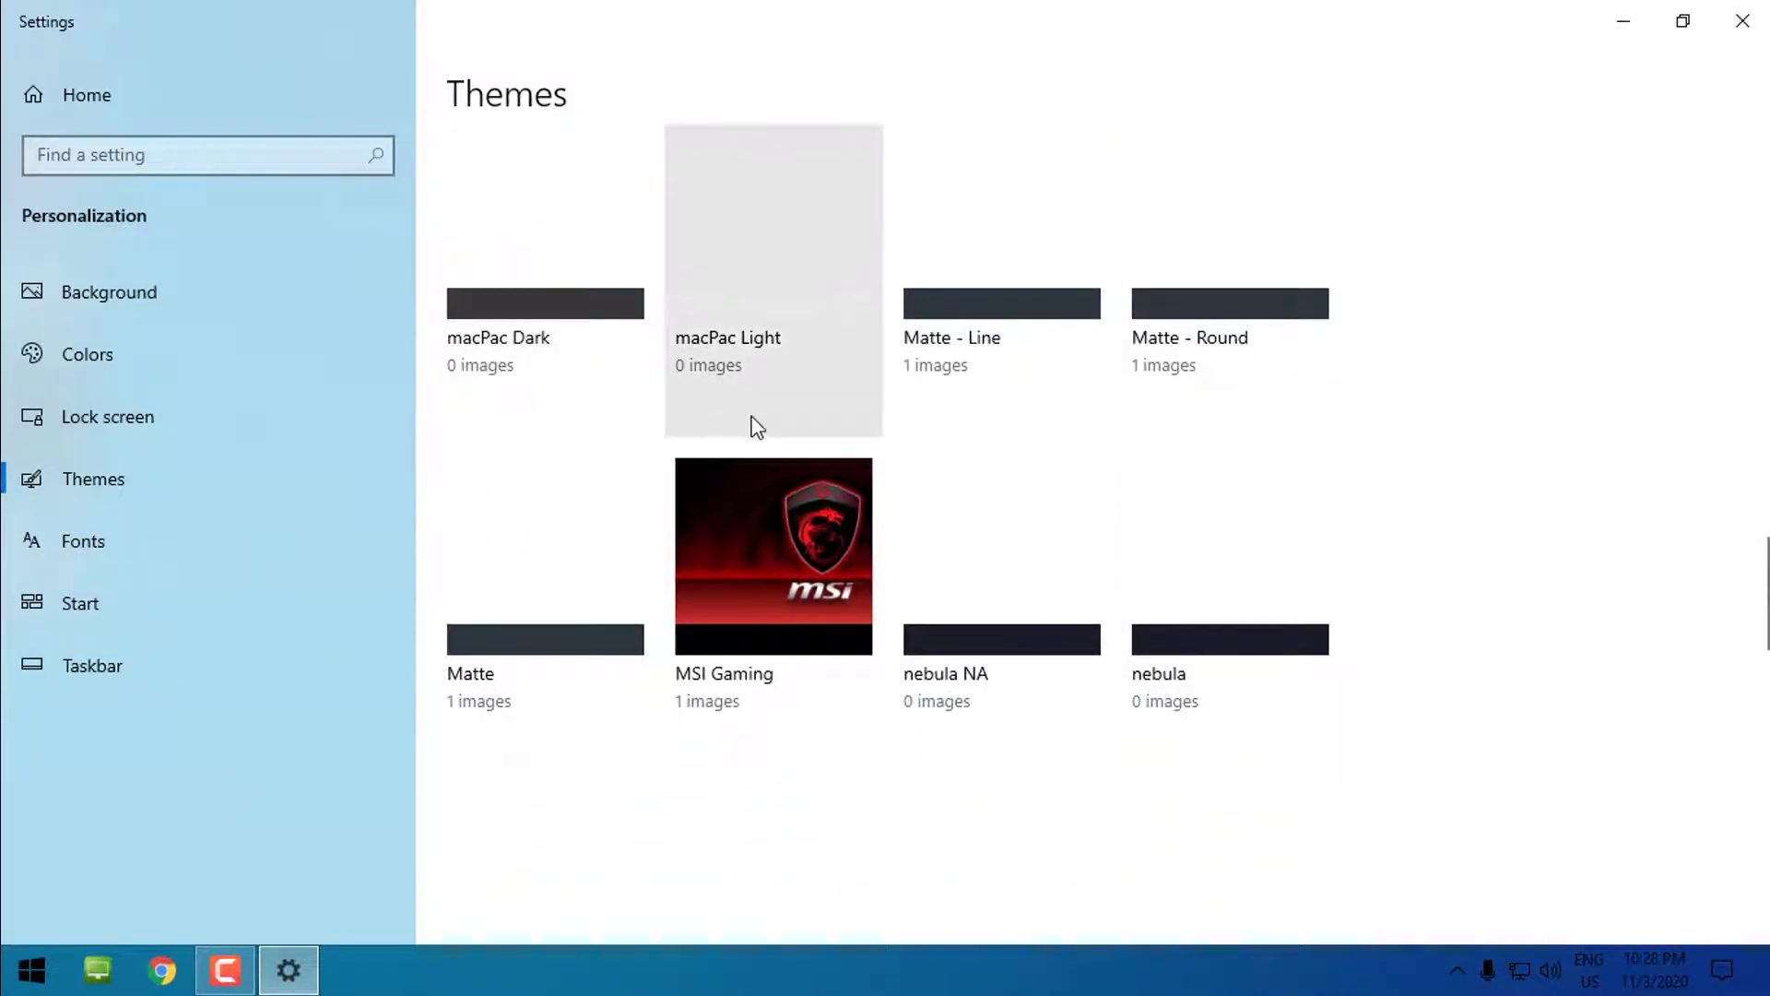
{"action": "scroll", "coordinate": [756, 426], "scroll_direction": "up", "scroll_amount": 1}
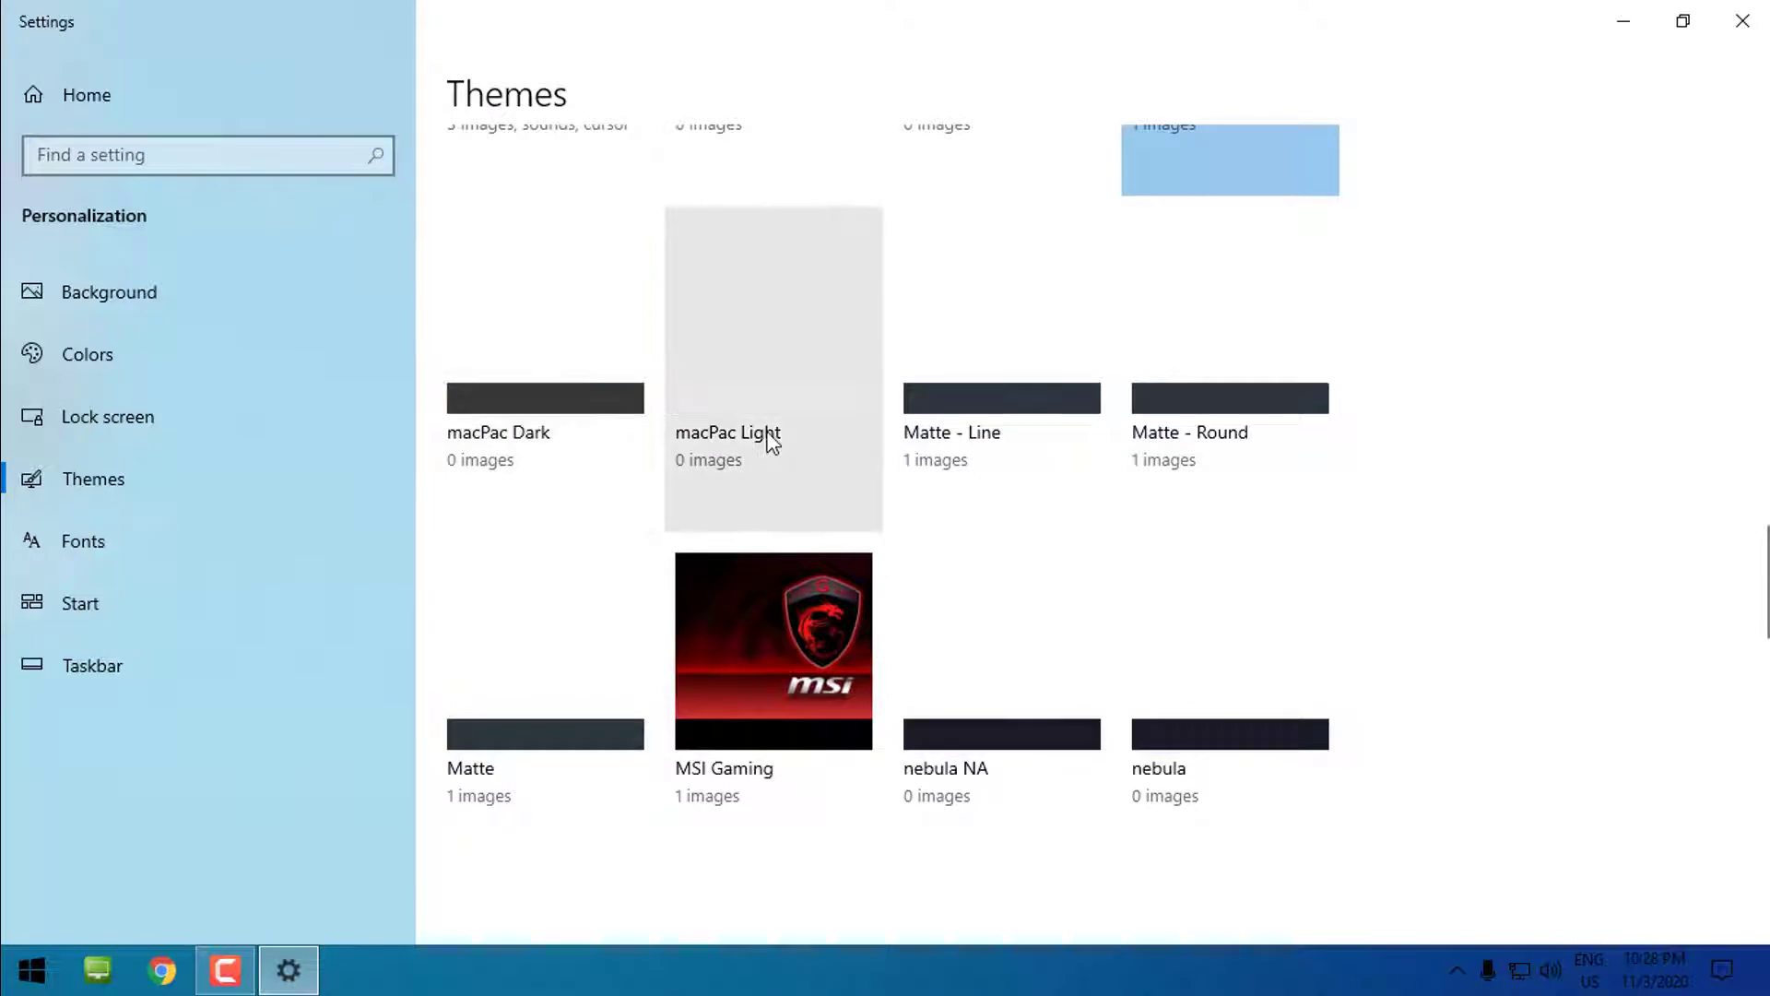
{"action": "left_click", "coordinate": [736, 413]}
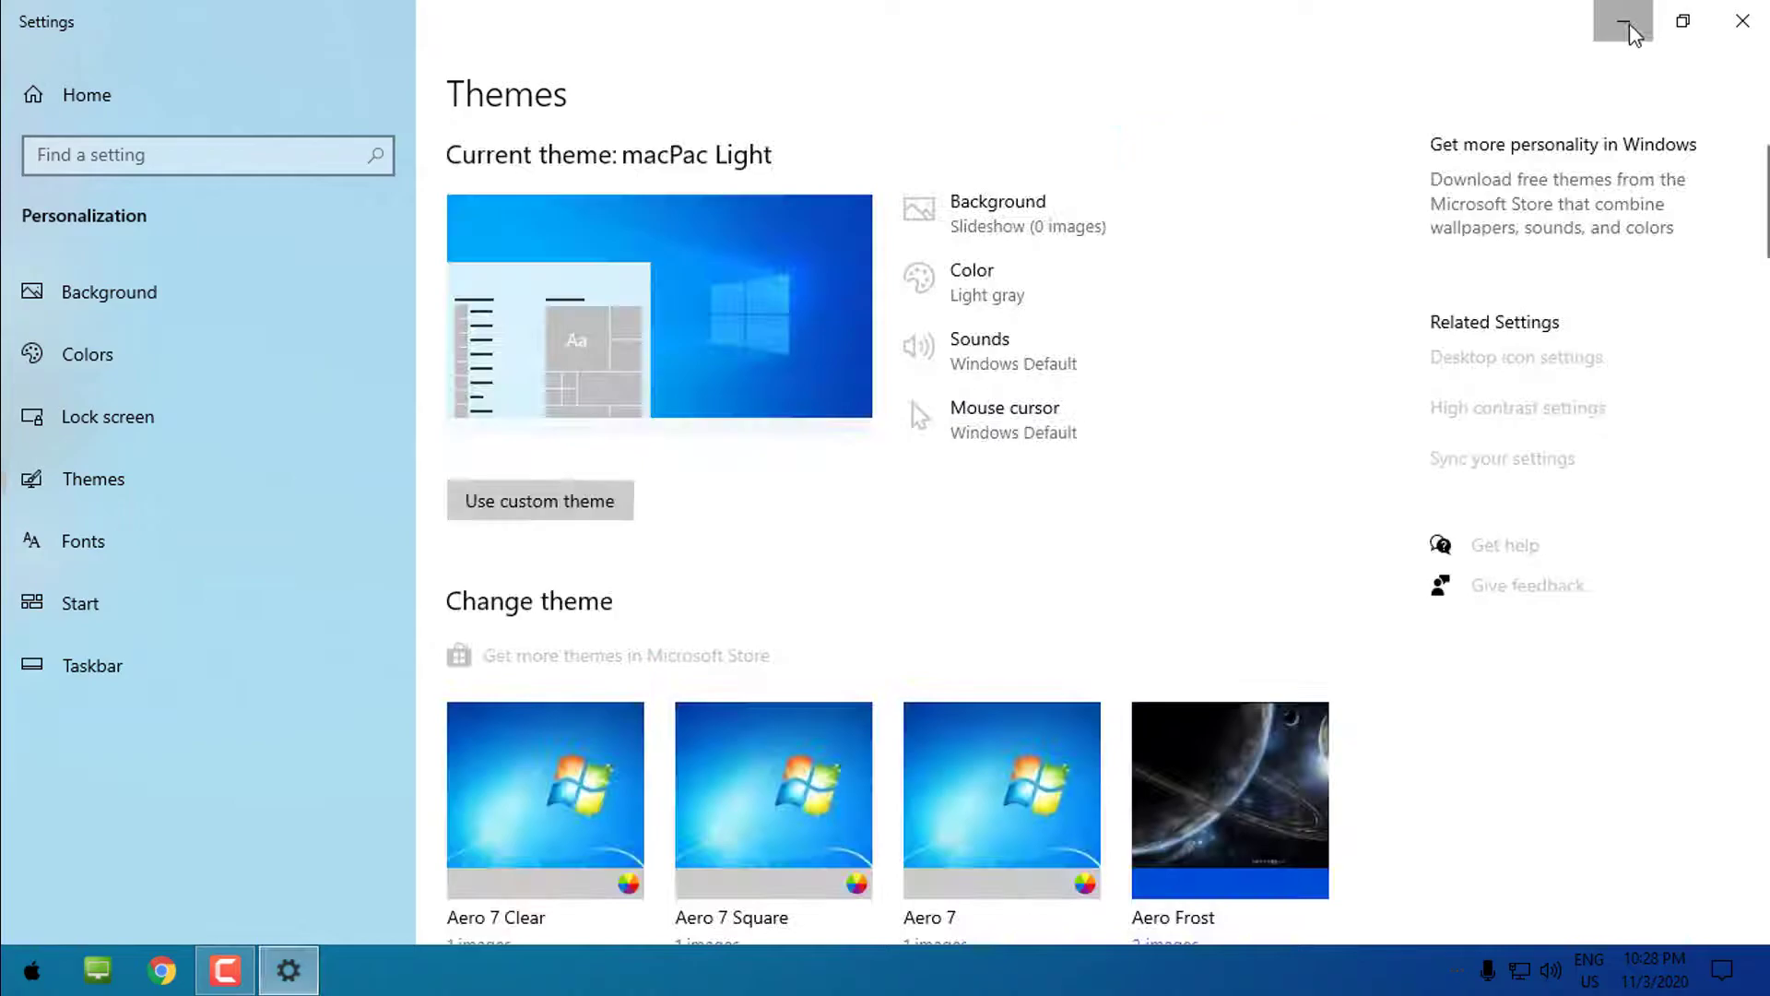
{"action": "left_click", "coordinate": [1623, 23]}
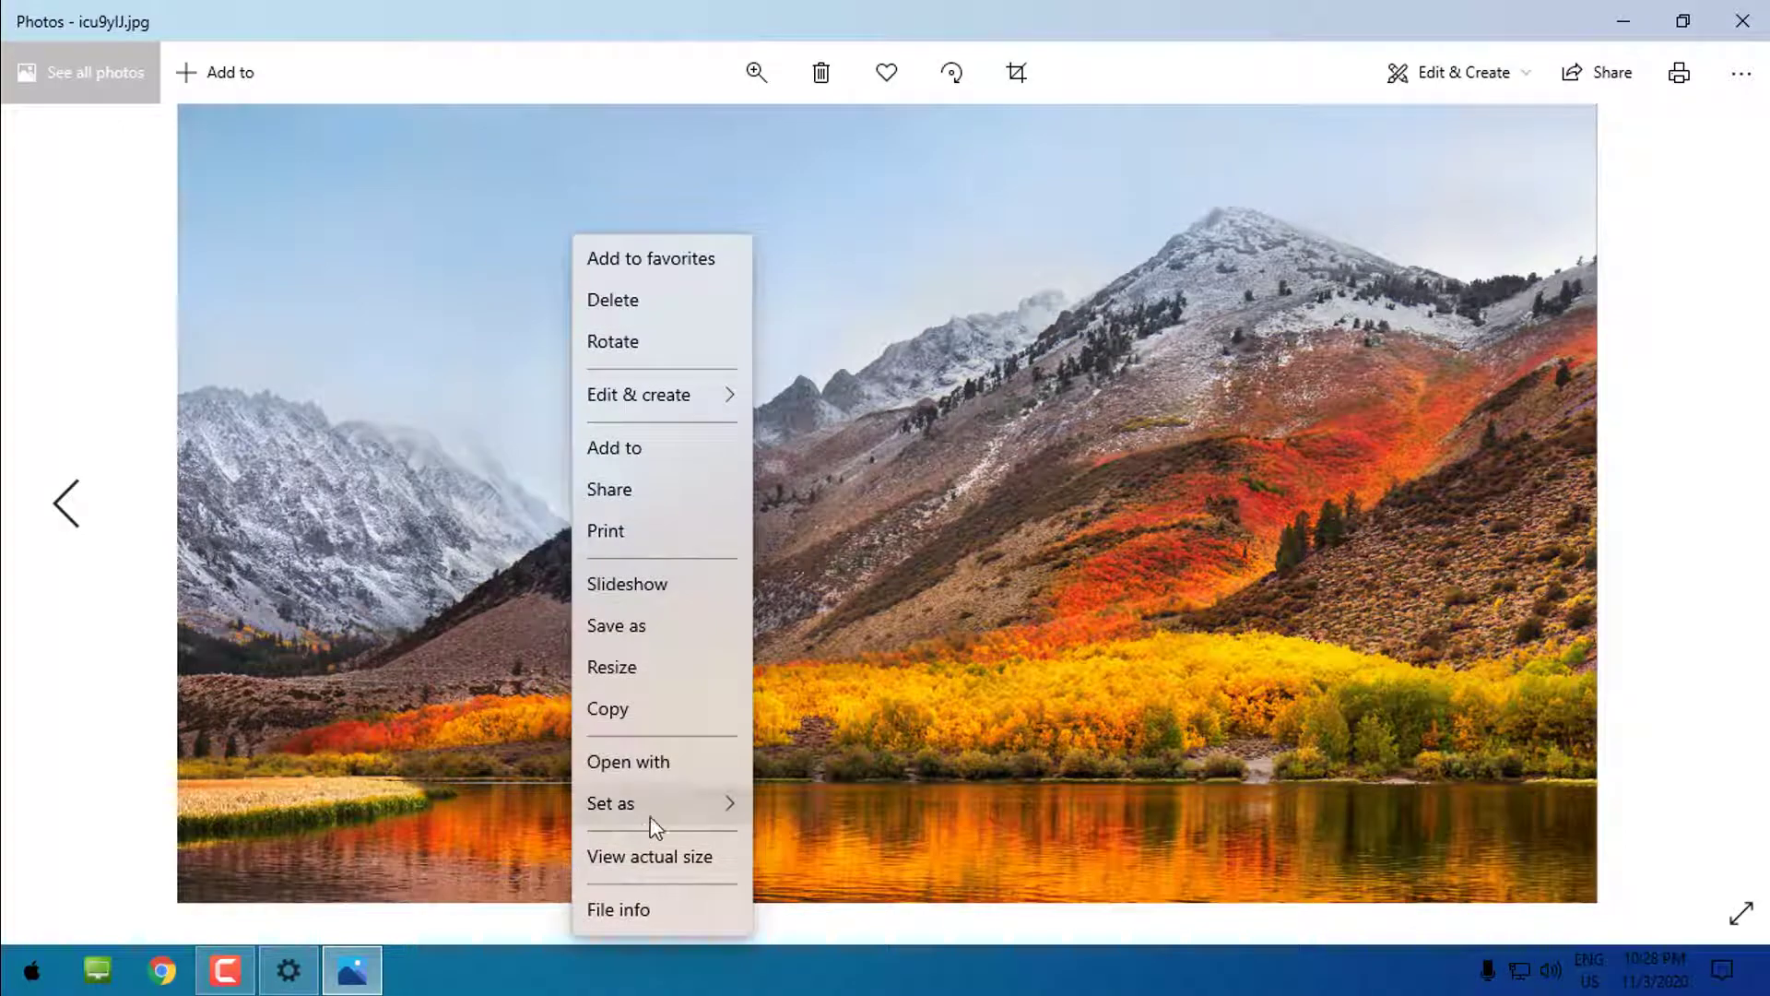
Step: Set the autumn mountain lake photo as the desktop background and close Photos
{"action": "left_click", "coordinate": [831, 723]}
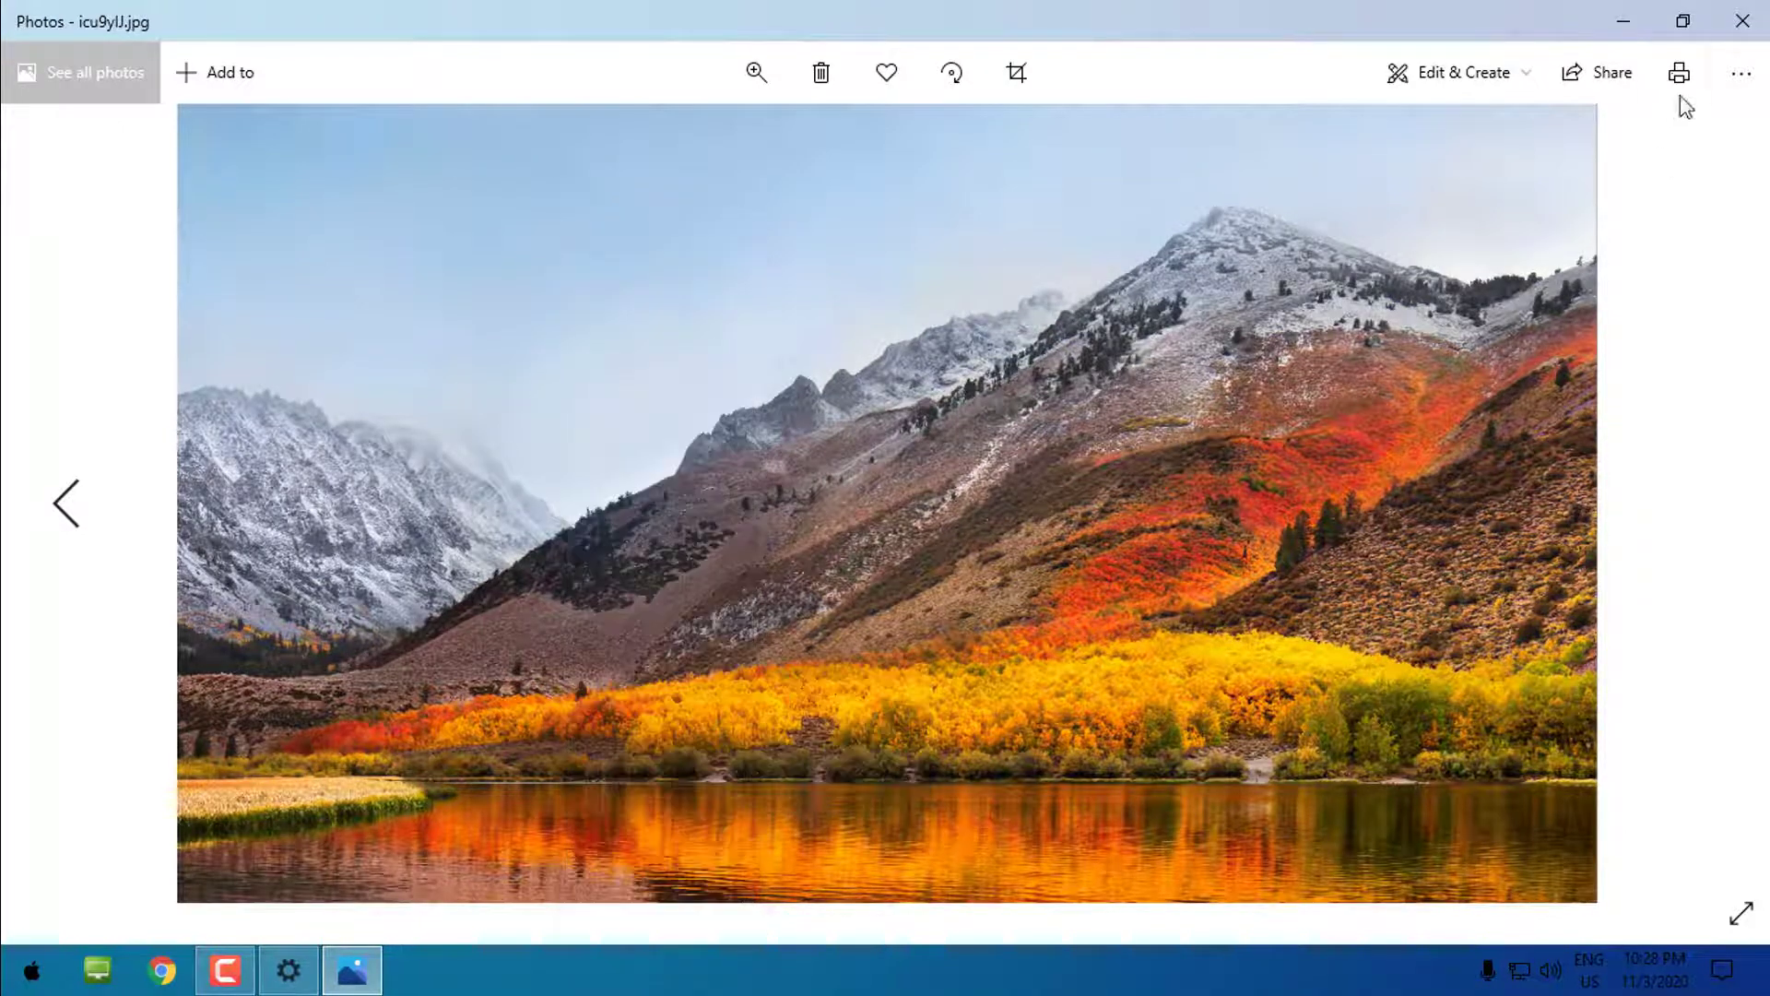
{"action": "left_click", "coordinate": [1743, 21]}
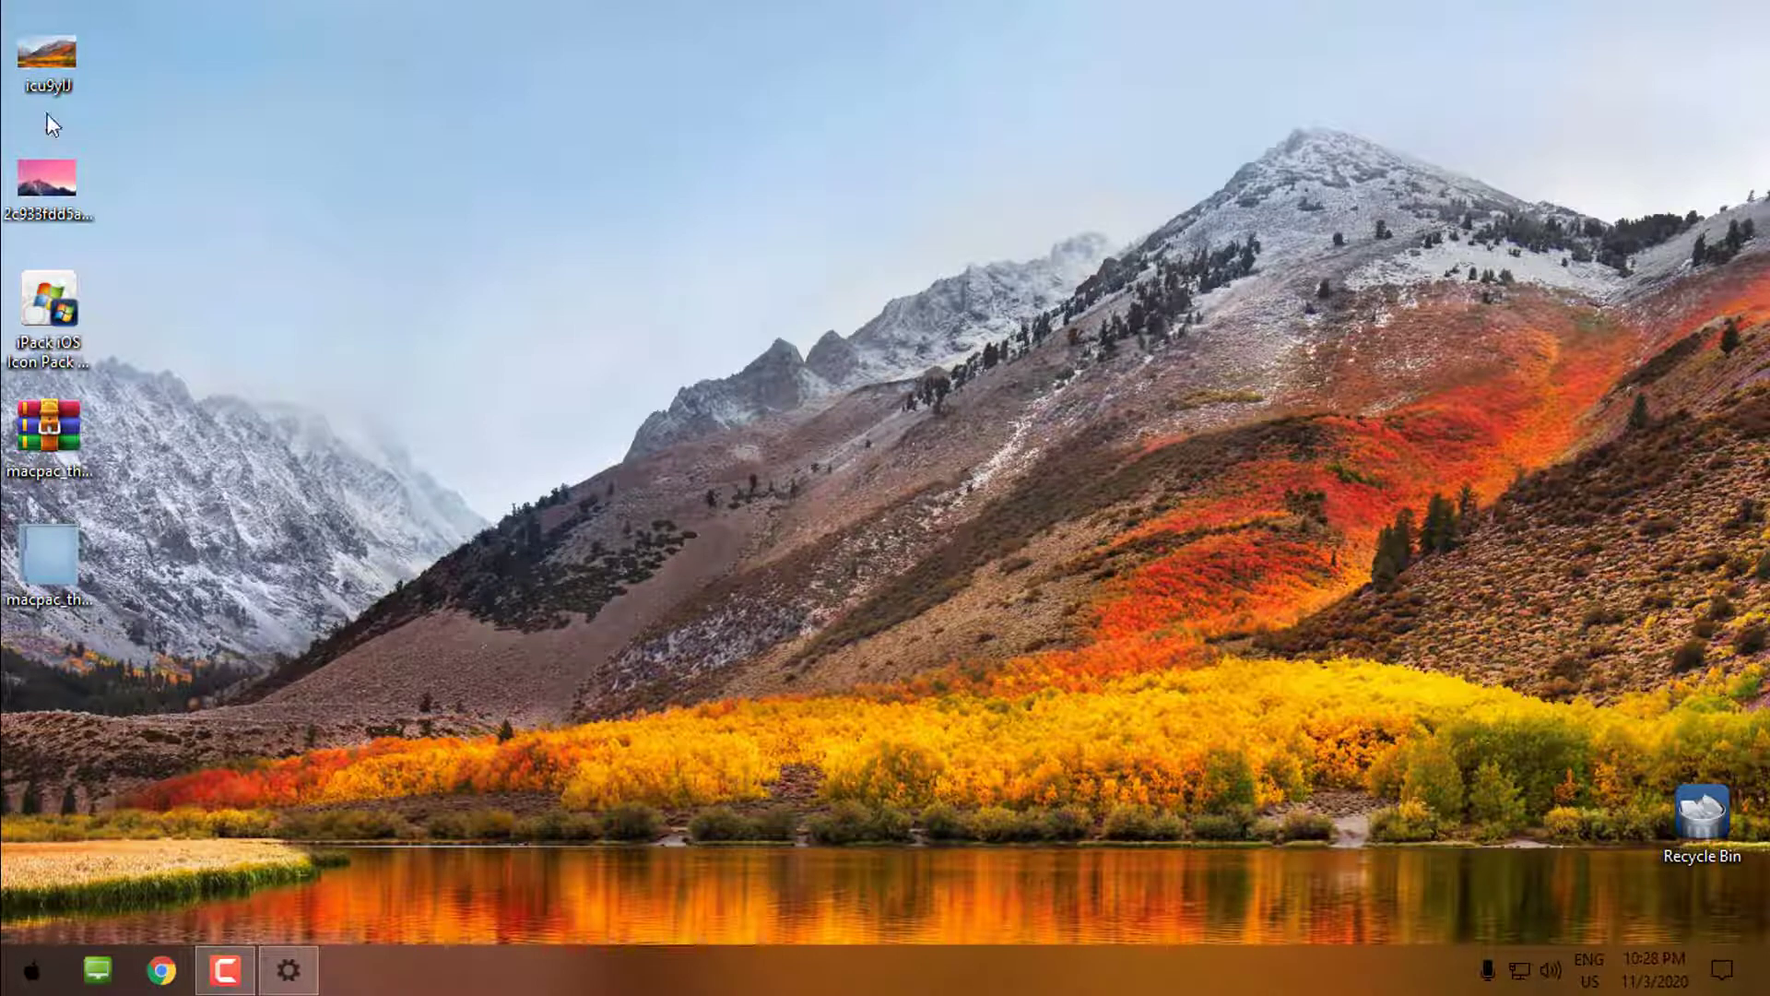
{"action": "left_click", "coordinate": [54, 951]}
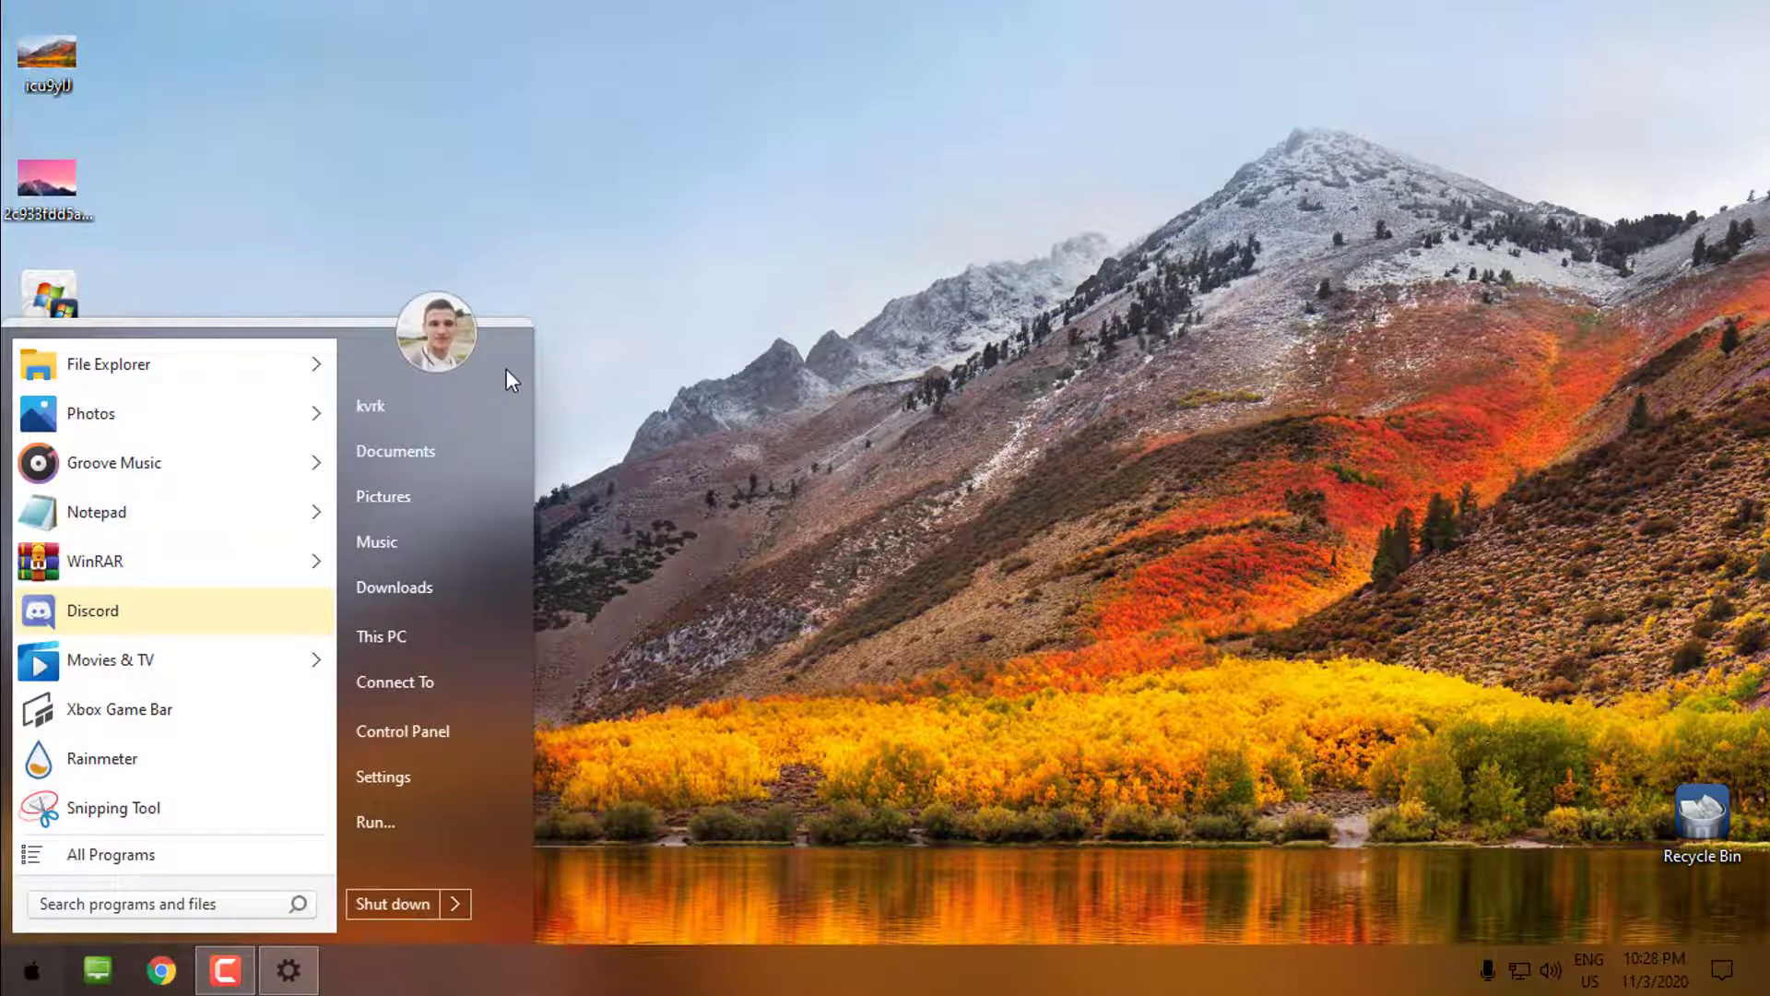
Step: In StartIsBack Appearance, choose the Plain8 menu style and Apple start button, then apply
{"action": "right_click", "coordinate": [507, 372]}
{"action": "left_click", "coordinate": [572, 391]}
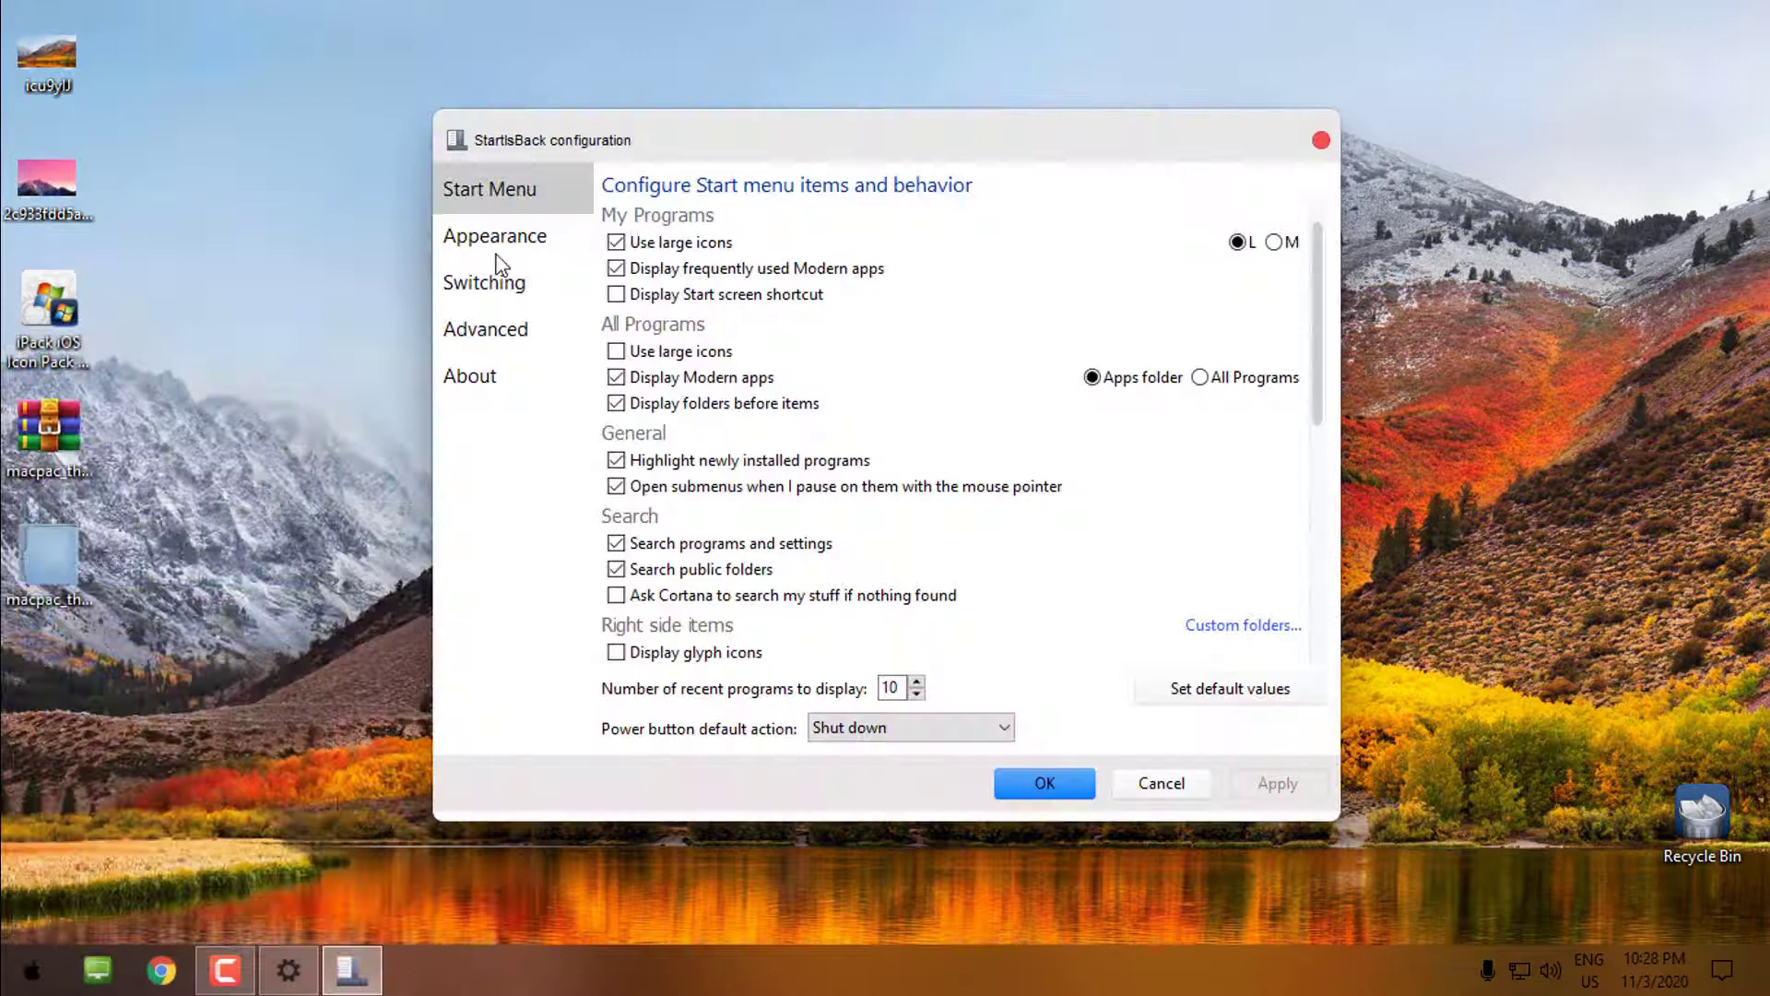
{"action": "left_click", "coordinate": [500, 245]}
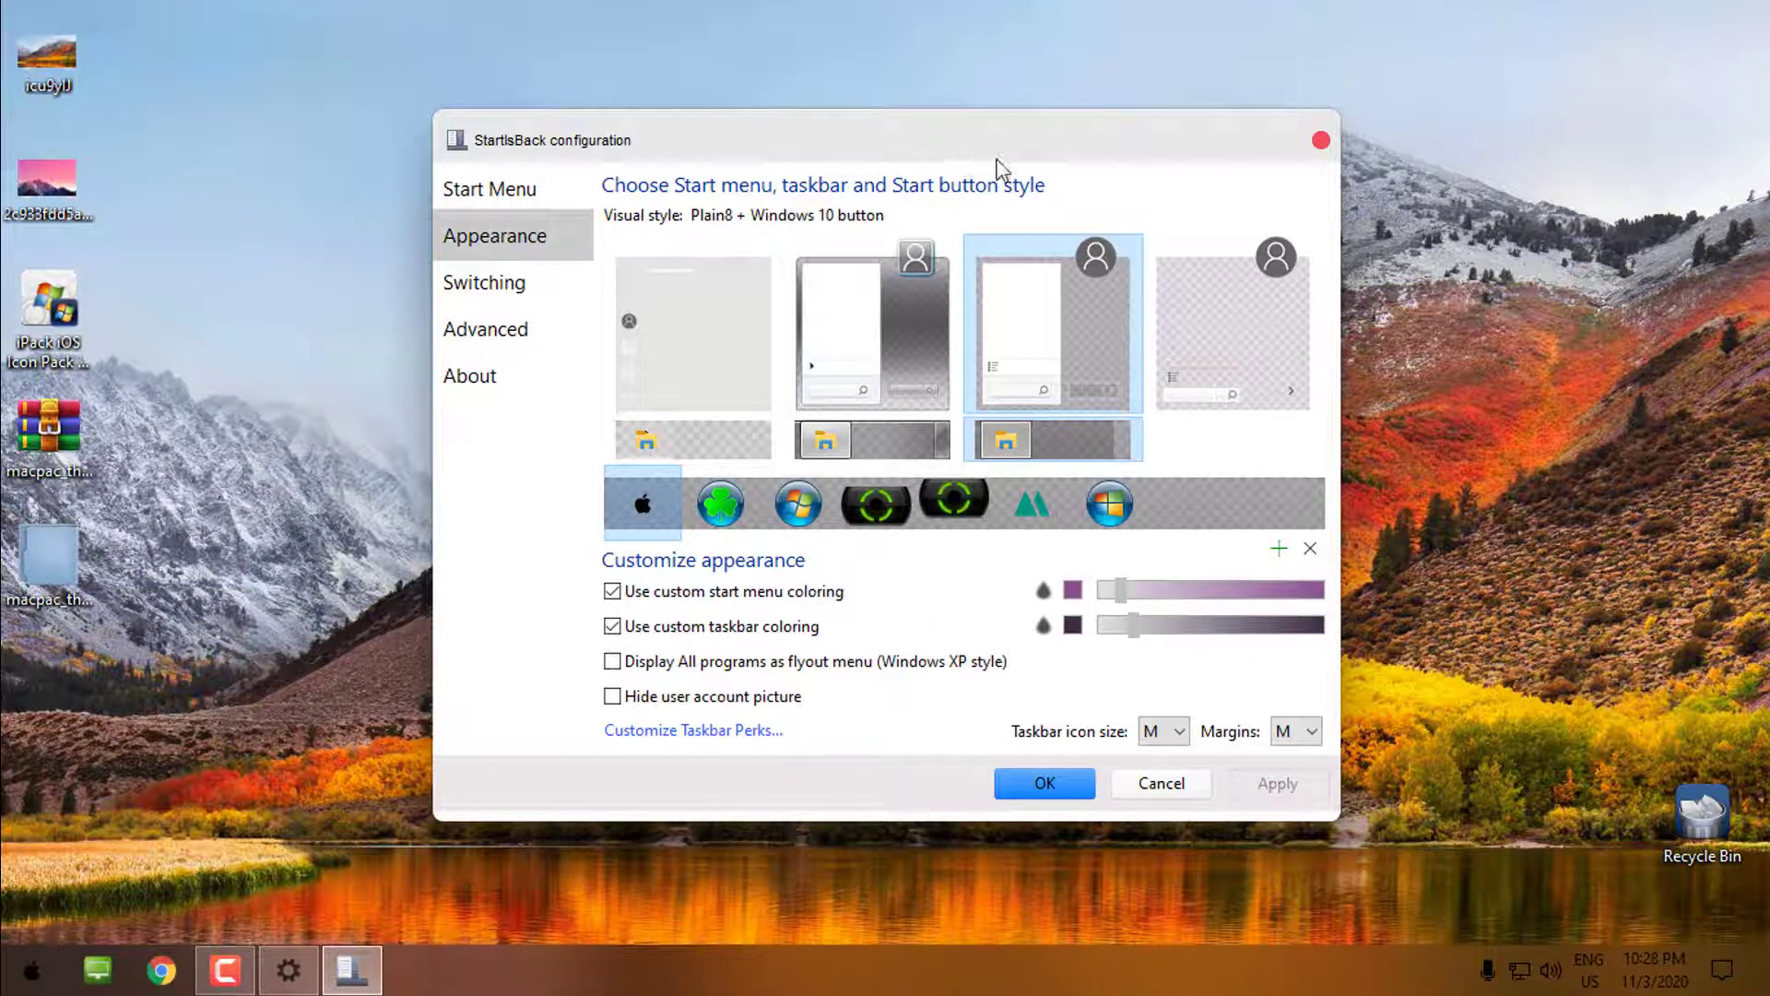
{"action": "left_click_drag", "start_coordinate": [996, 161], "coordinate": [1065, 137]}
{"action": "left_click", "coordinate": [973, 328]}
{"action": "left_click", "coordinate": [1184, 357]}
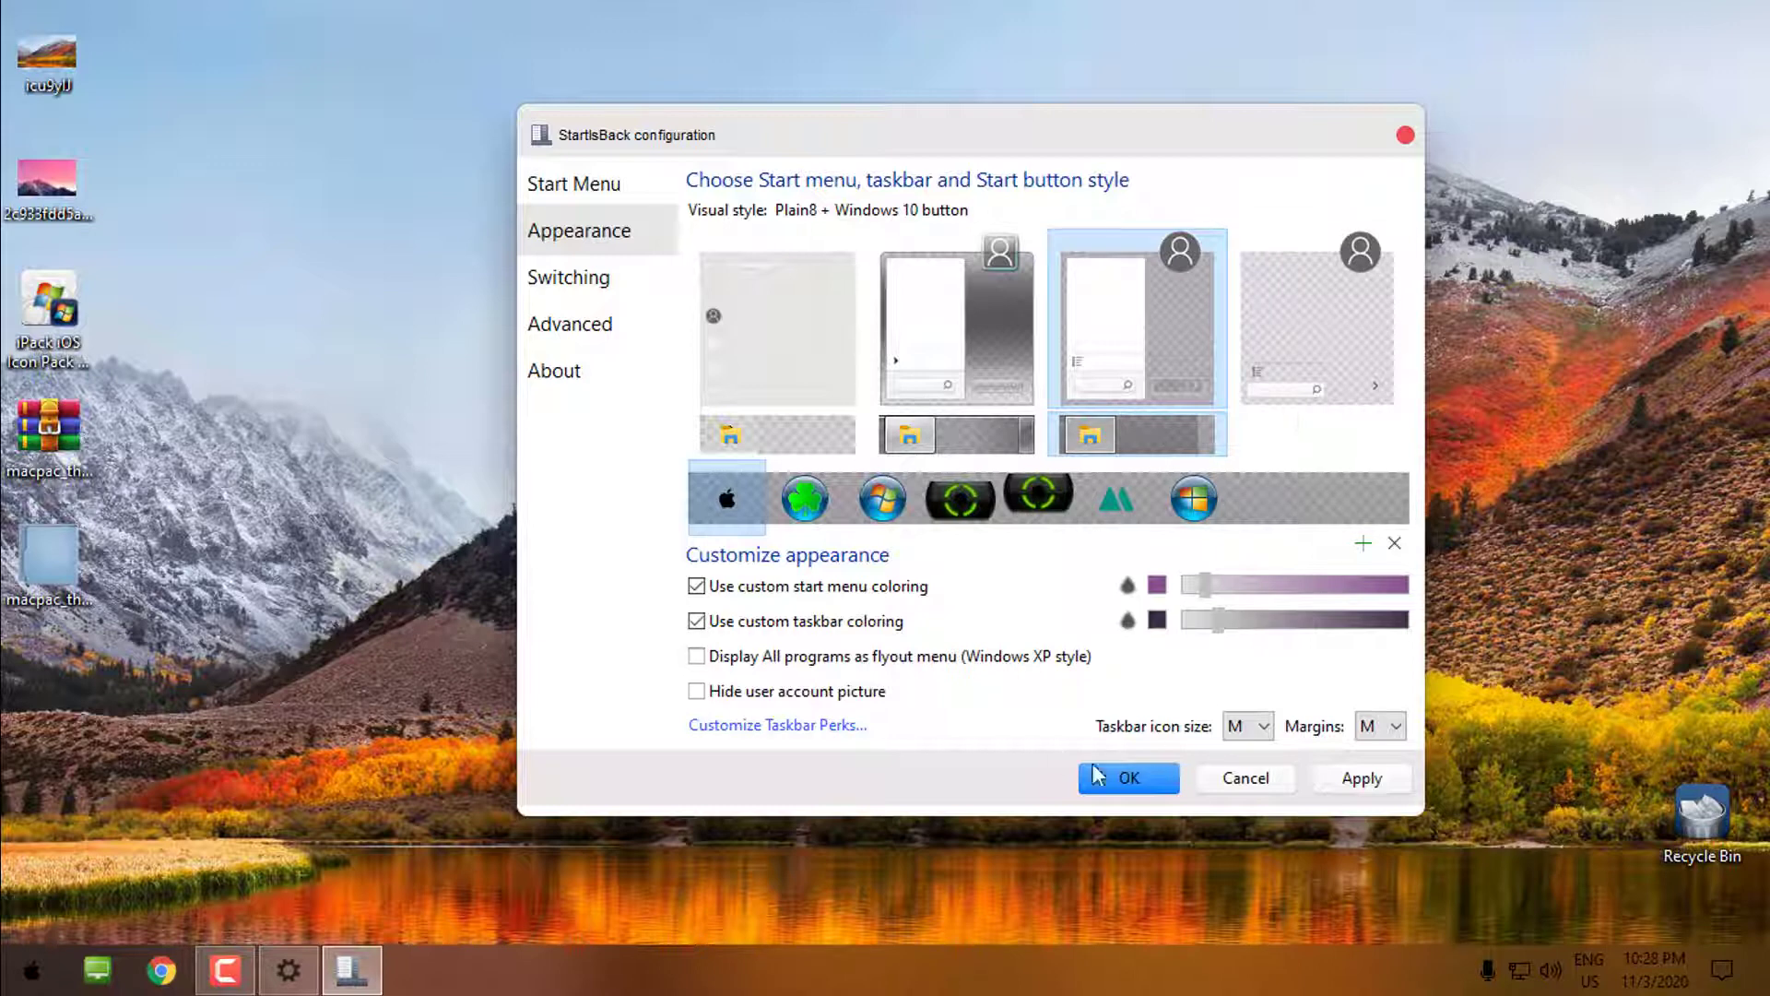
{"action": "left_click", "coordinate": [1342, 779]}
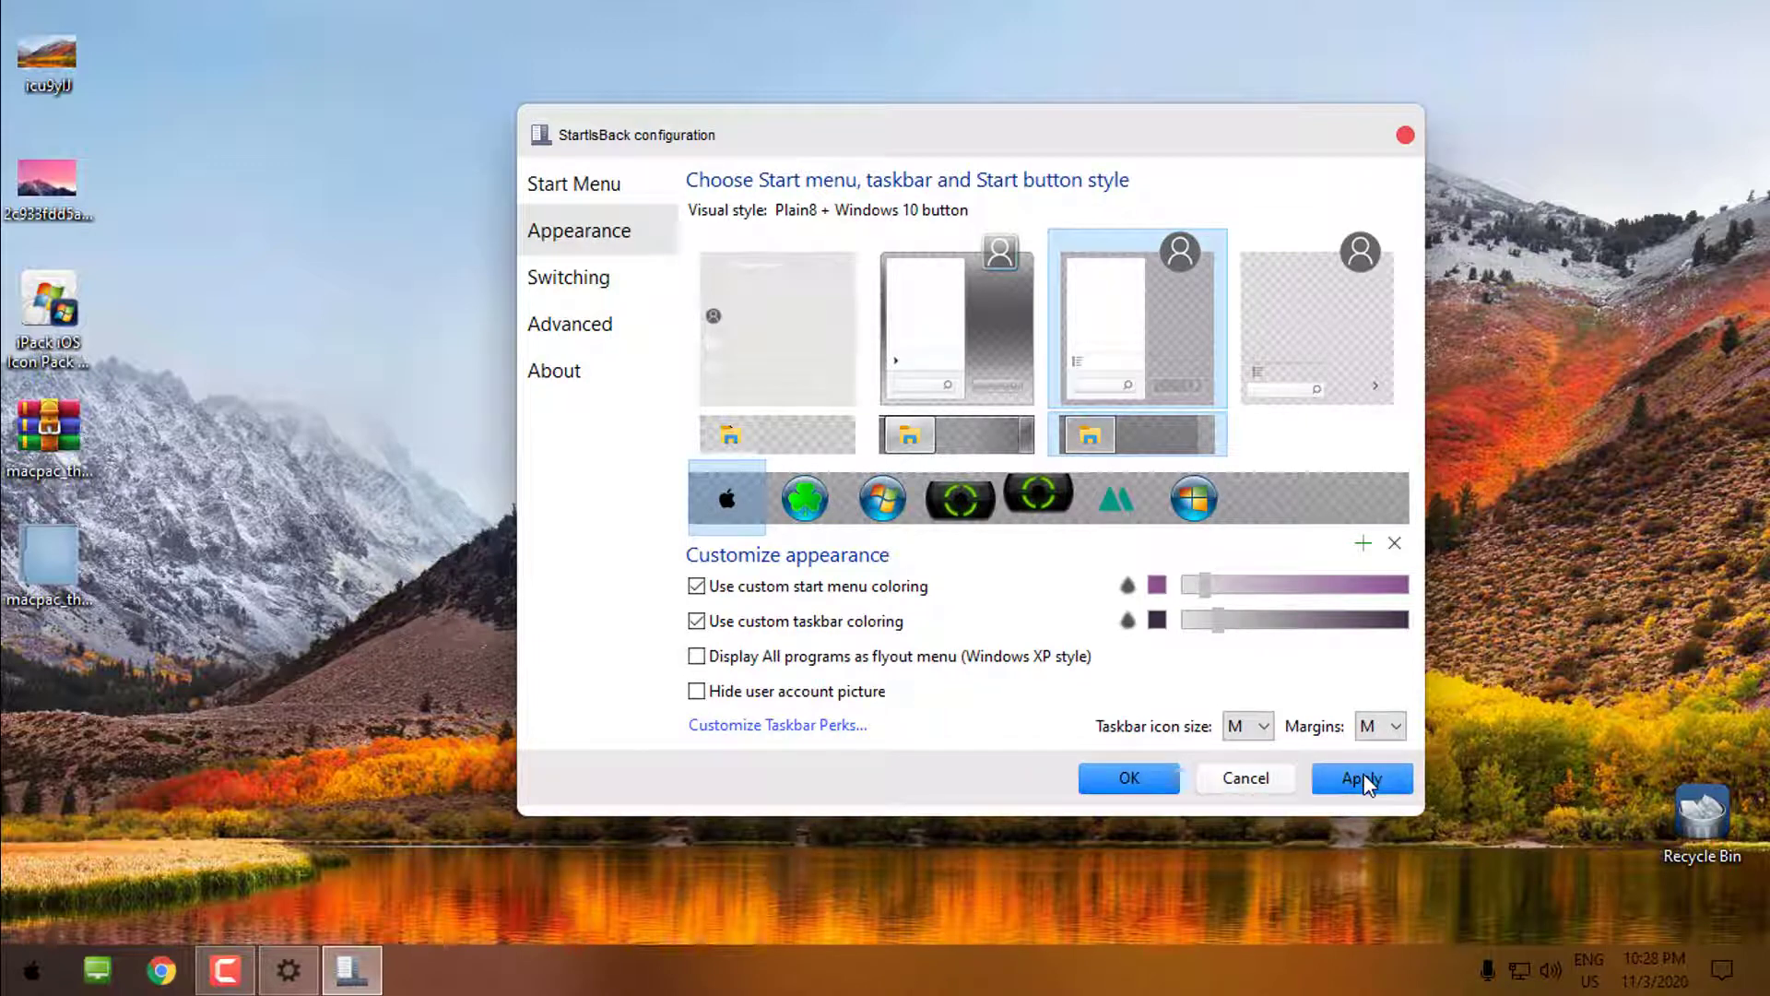
{"action": "left_click", "coordinate": [1363, 784]}
{"action": "left_click", "coordinate": [1153, 779]}
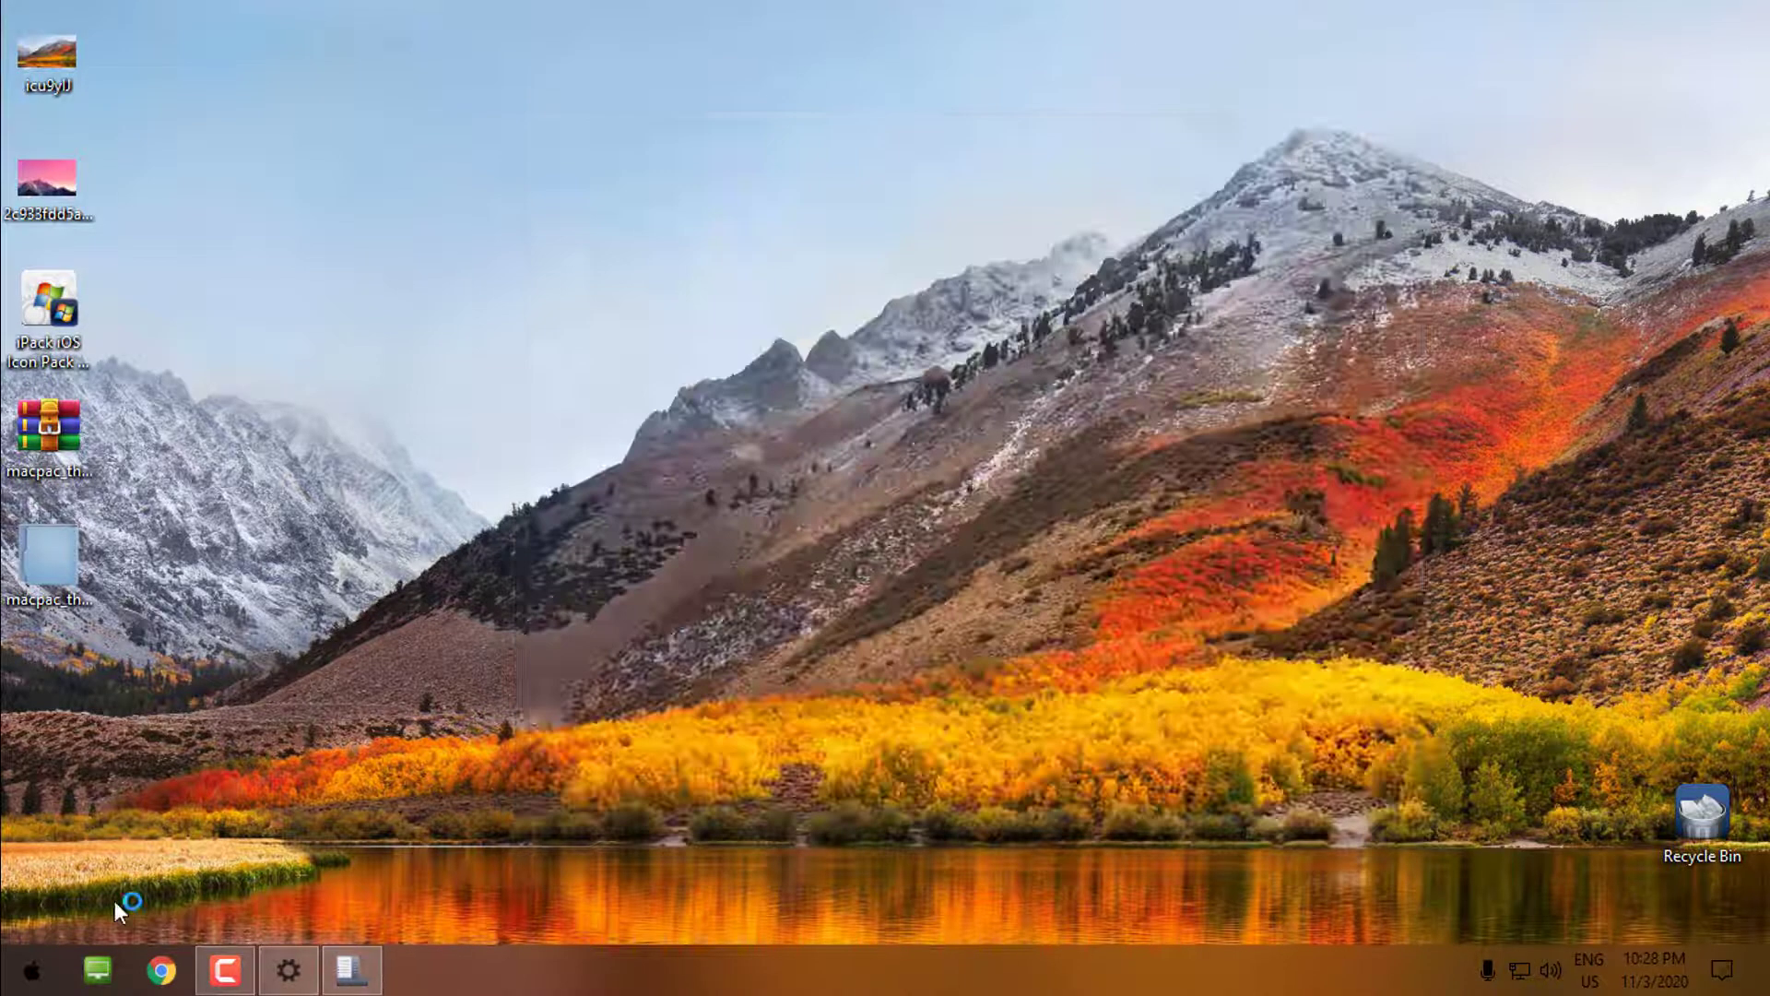
{"action": "left_click", "coordinate": [98, 968]}
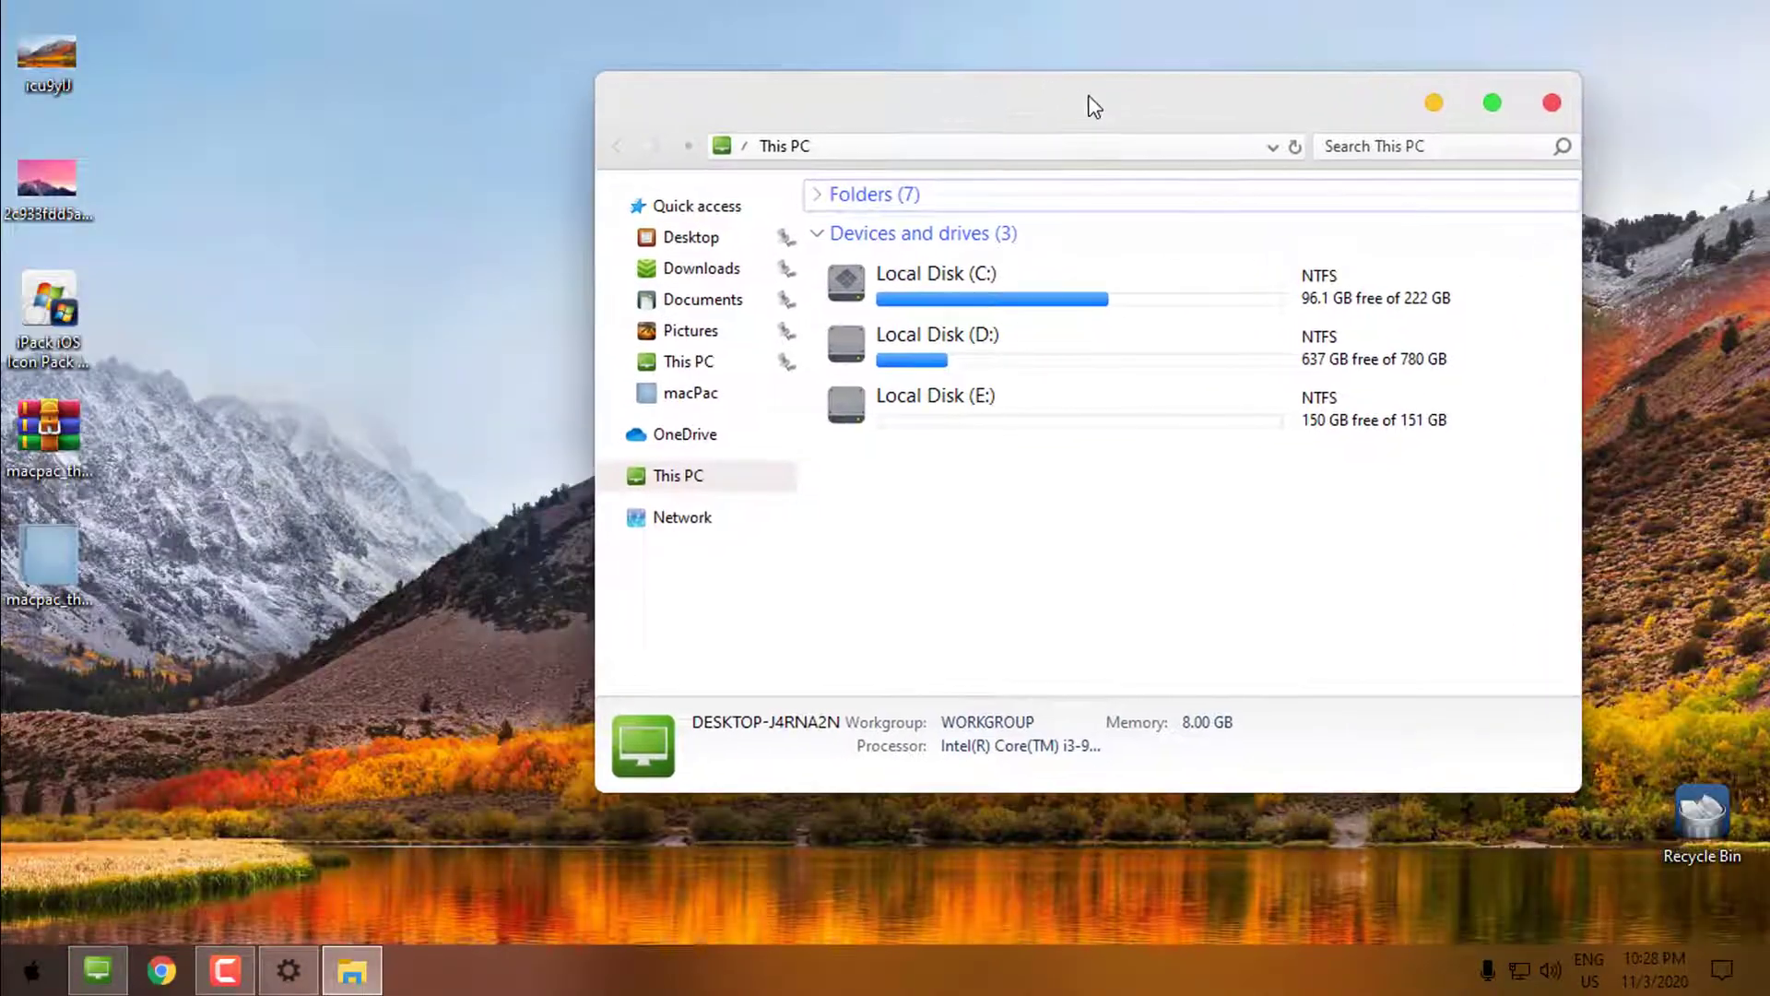
{"action": "mouse_move", "coordinate": [1087, 105]}
{"action": "left_mouse_down"}
{"action": "mouse_move", "coordinate": [1102, 154]}
{"action": "mouse_move", "coordinate": [1176, 128]}
{"action": "left_mouse_up"}
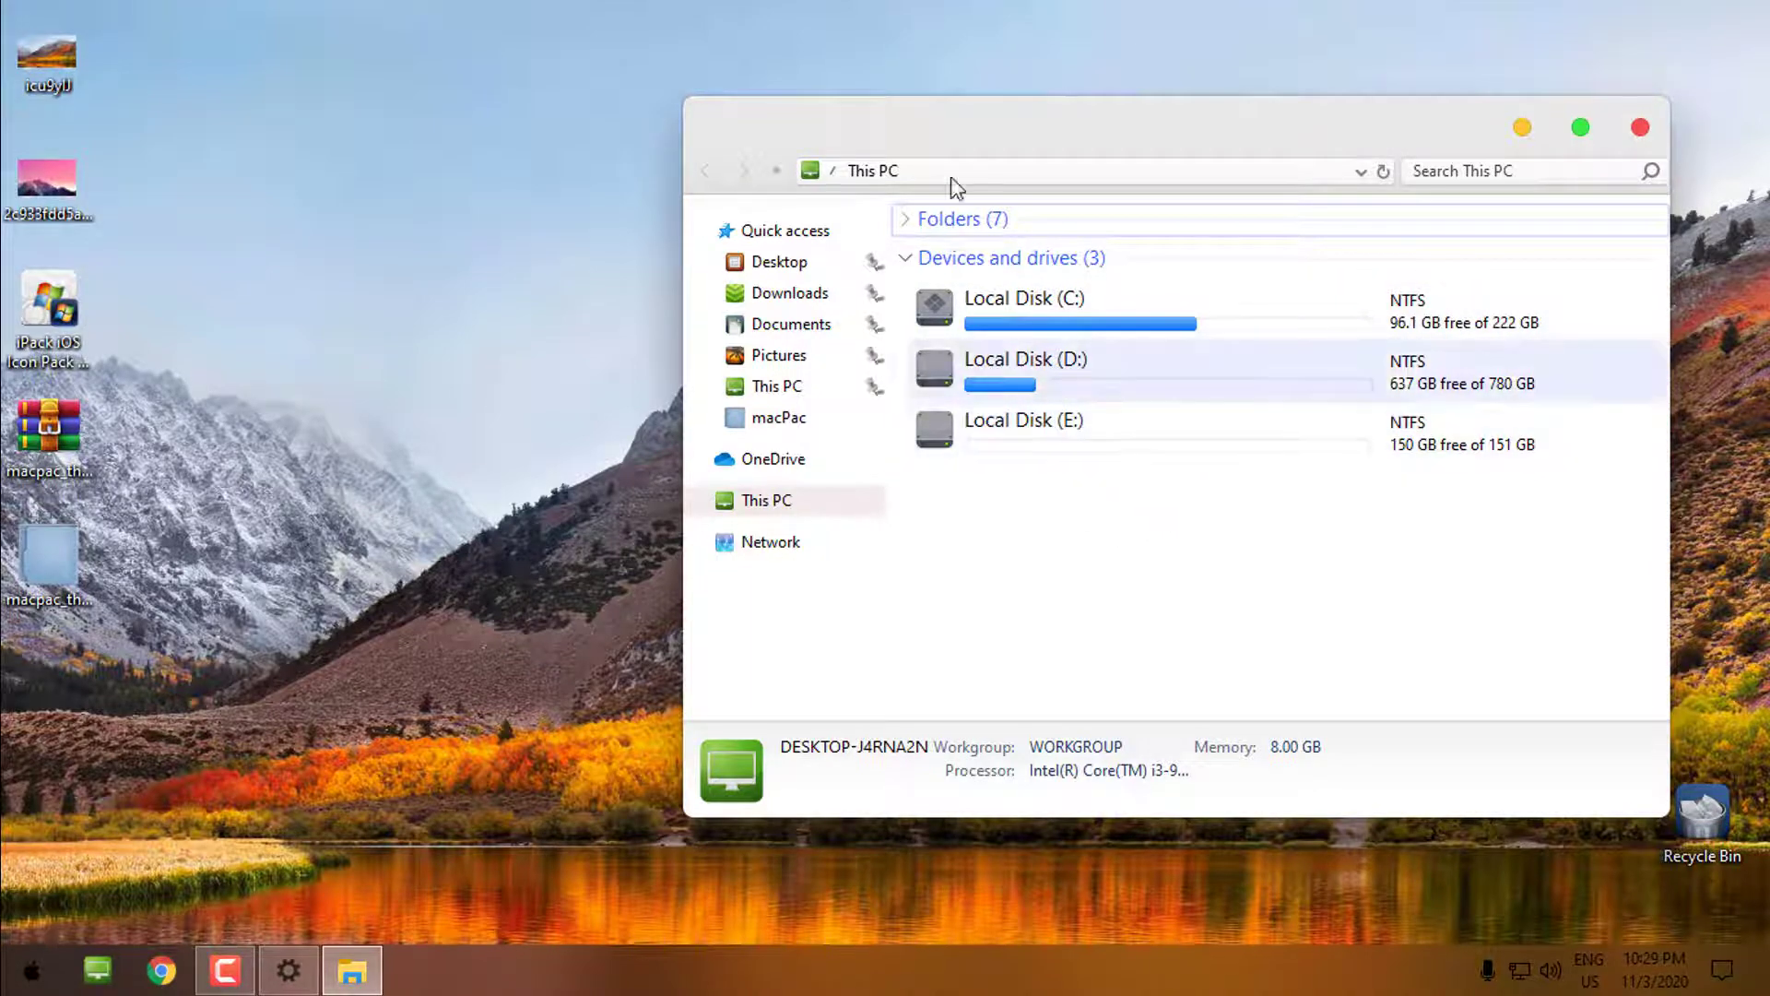
{"action": "left_click_drag", "start_coordinate": [1001, 140], "coordinate": [803, 96]}
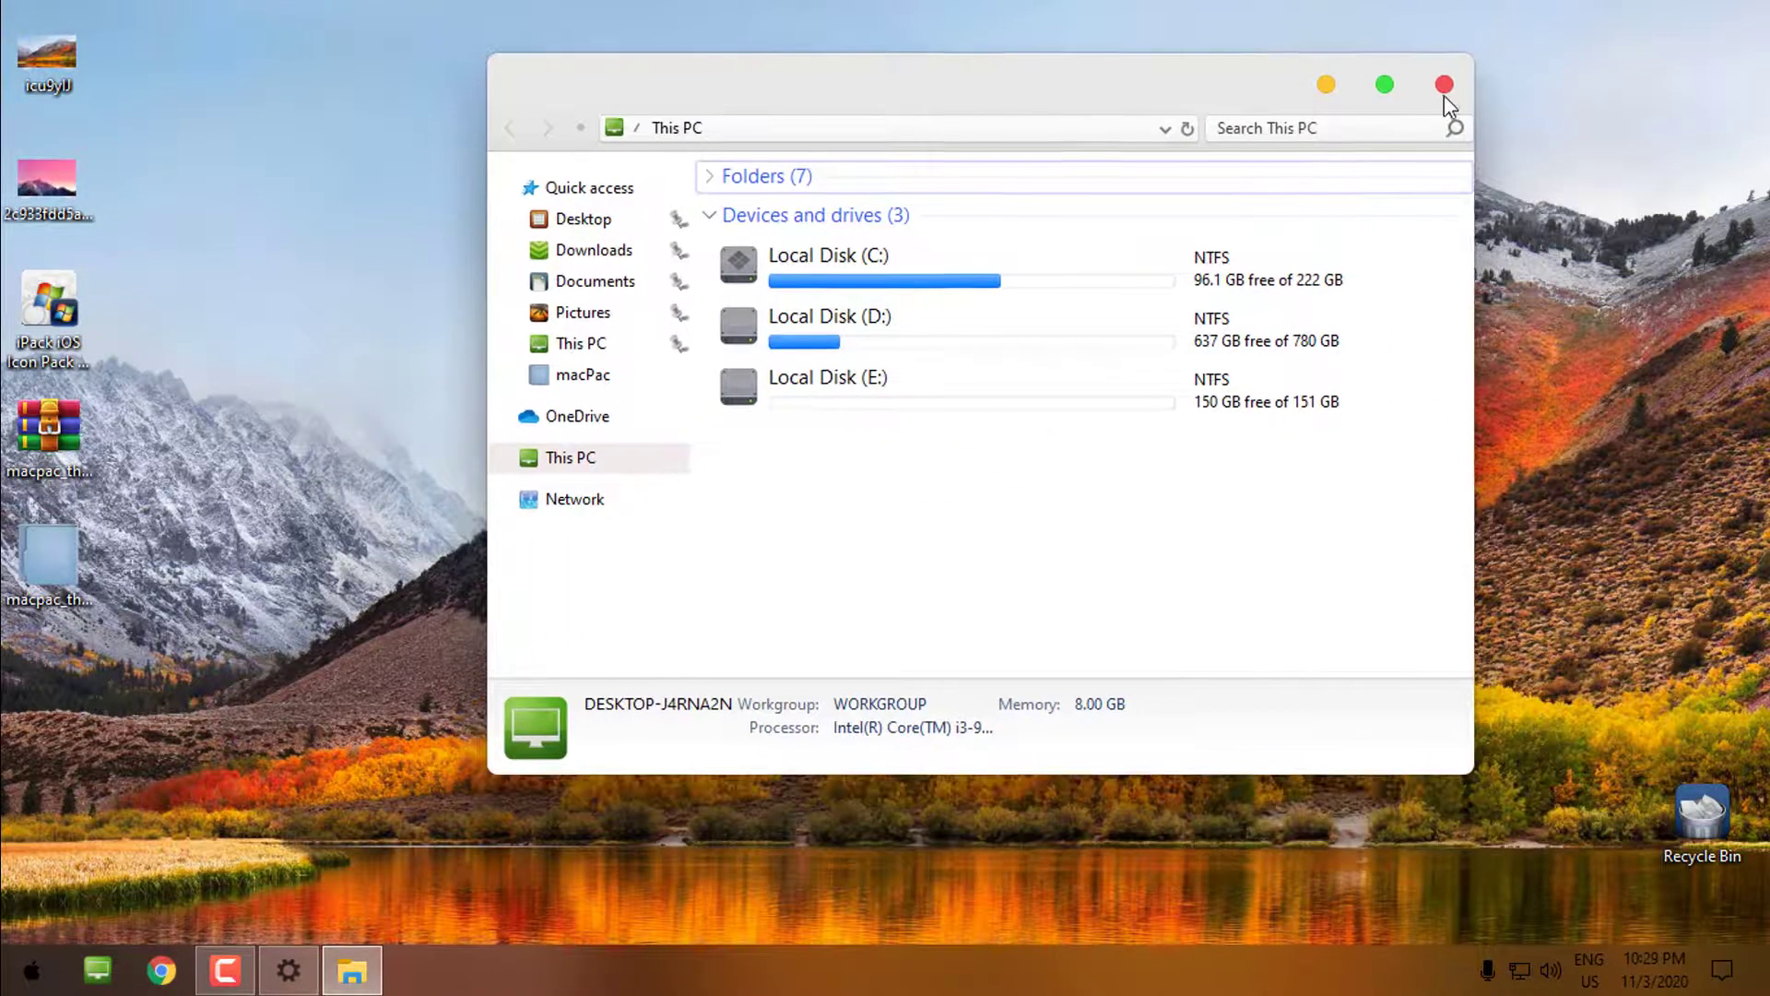
{"action": "left_click", "coordinate": [1445, 86]}
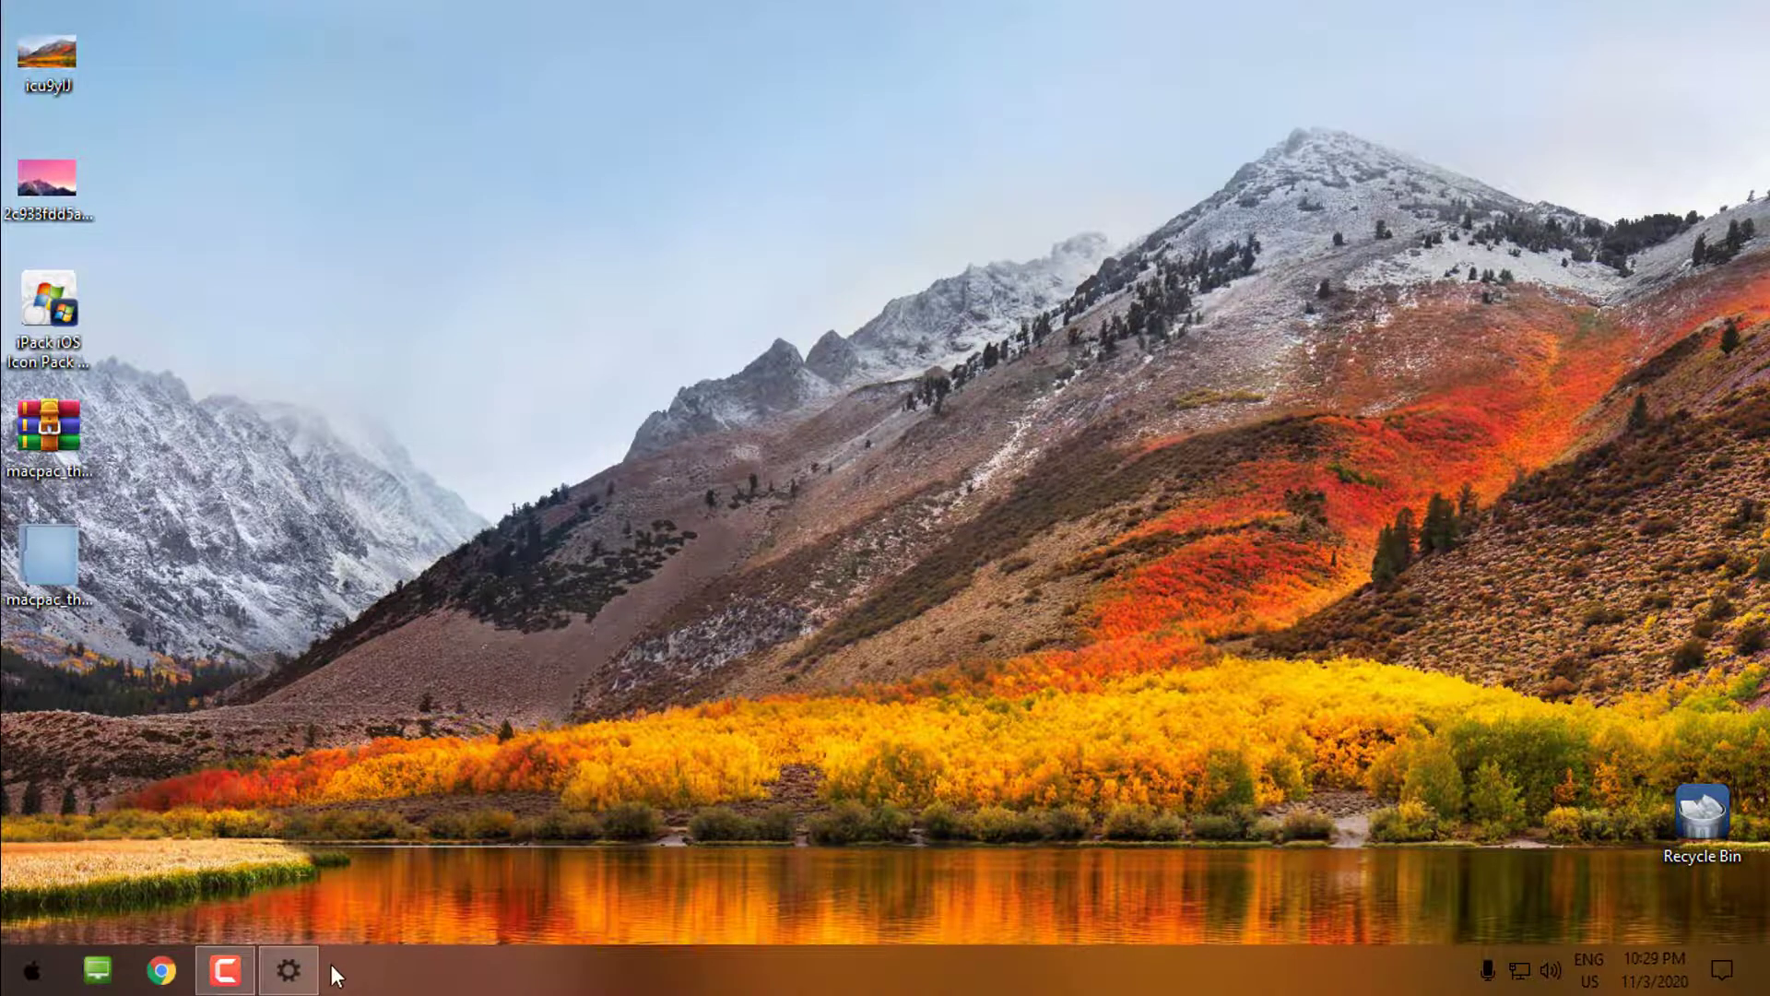
Step: Apply the macPac Dark theme, close Settings, and open the Start menu to check it
{"action": "left_click", "coordinate": [289, 971]}
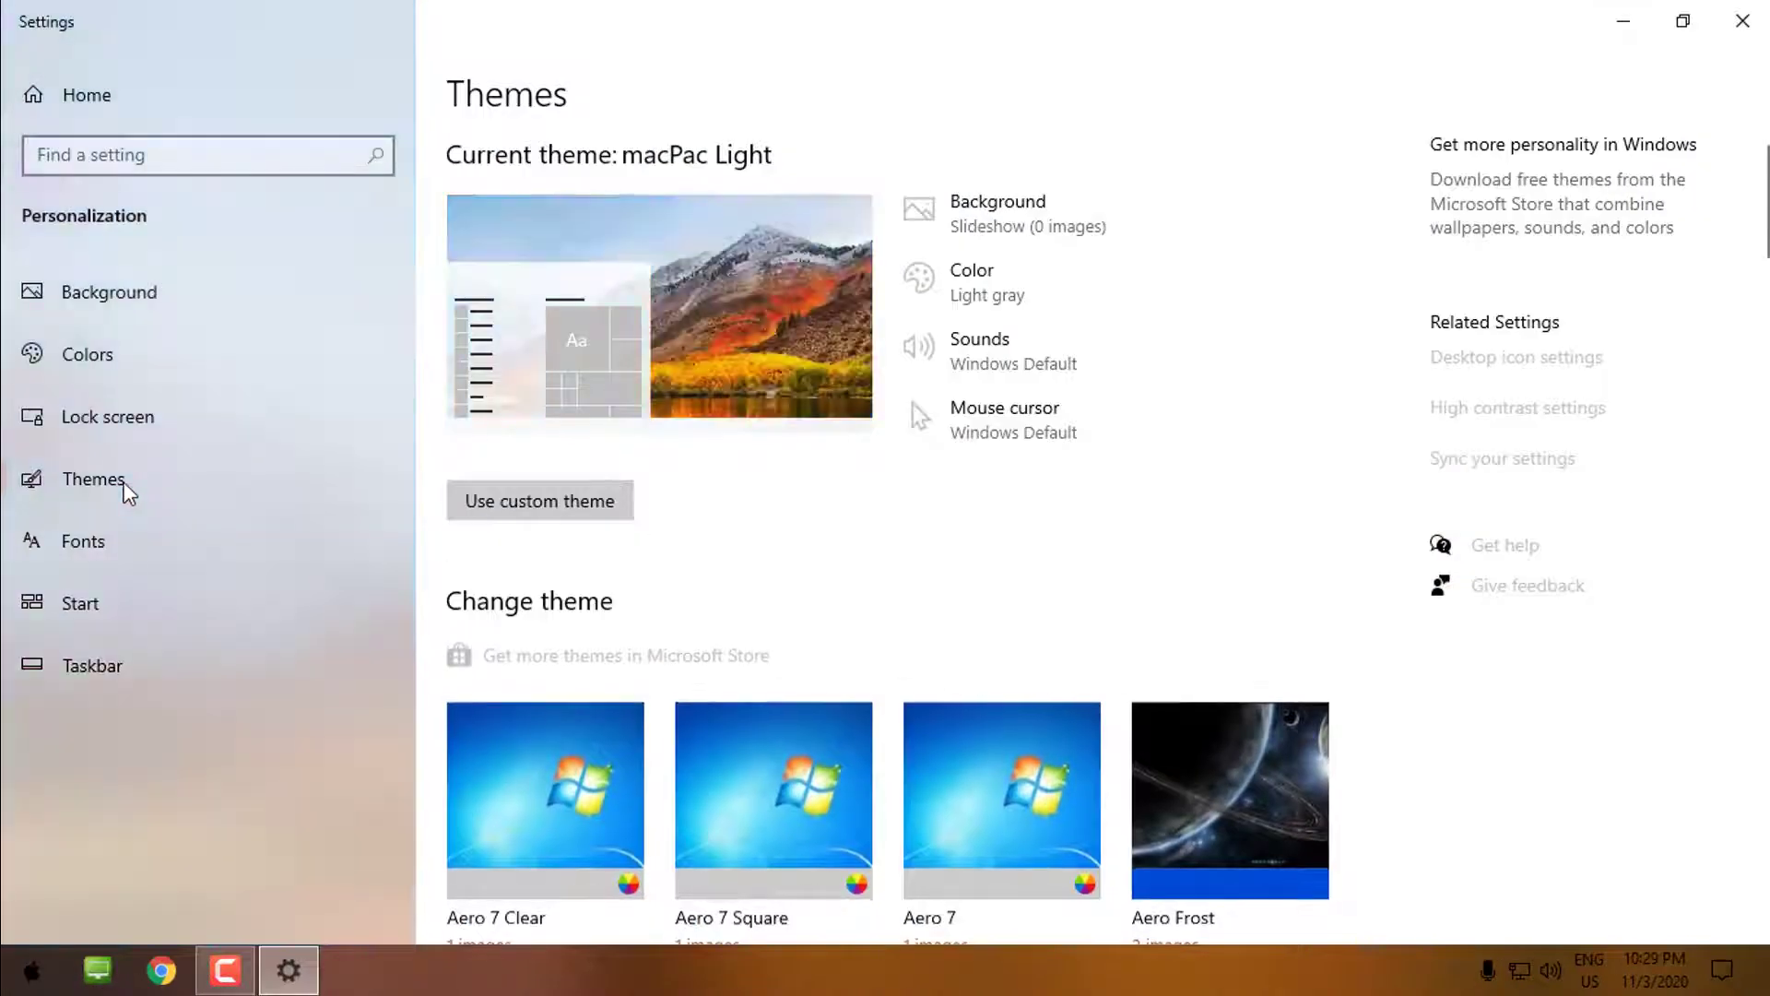
{"action": "scroll", "coordinate": [871, 554], "scroll_direction": "down", "scroll_amount": 3}
{"action": "scroll", "coordinate": [870, 553], "scroll_direction": "down", "scroll_amount": 10}
{"action": "scroll", "coordinate": [869, 553], "scroll_direction": "down", "scroll_amount": 10}
{"action": "scroll", "coordinate": [875, 559], "scroll_direction": "down", "scroll_amount": 3}
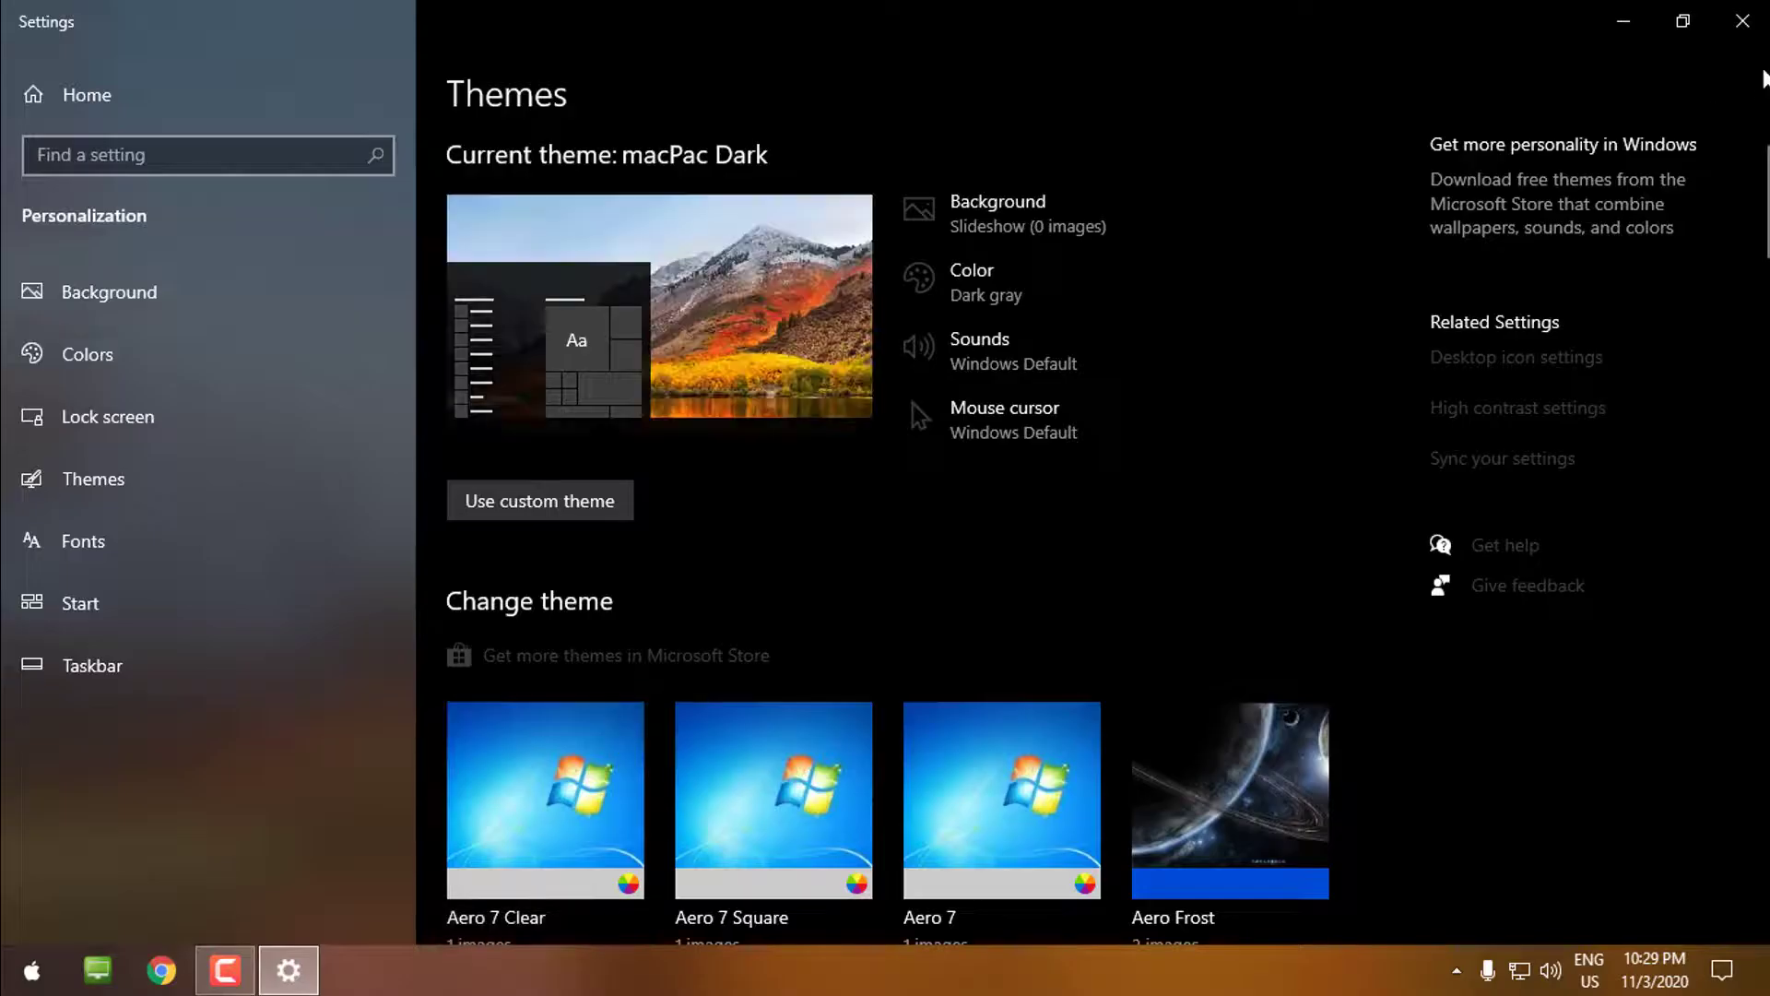
{"action": "left_click", "coordinate": [1741, 21]}
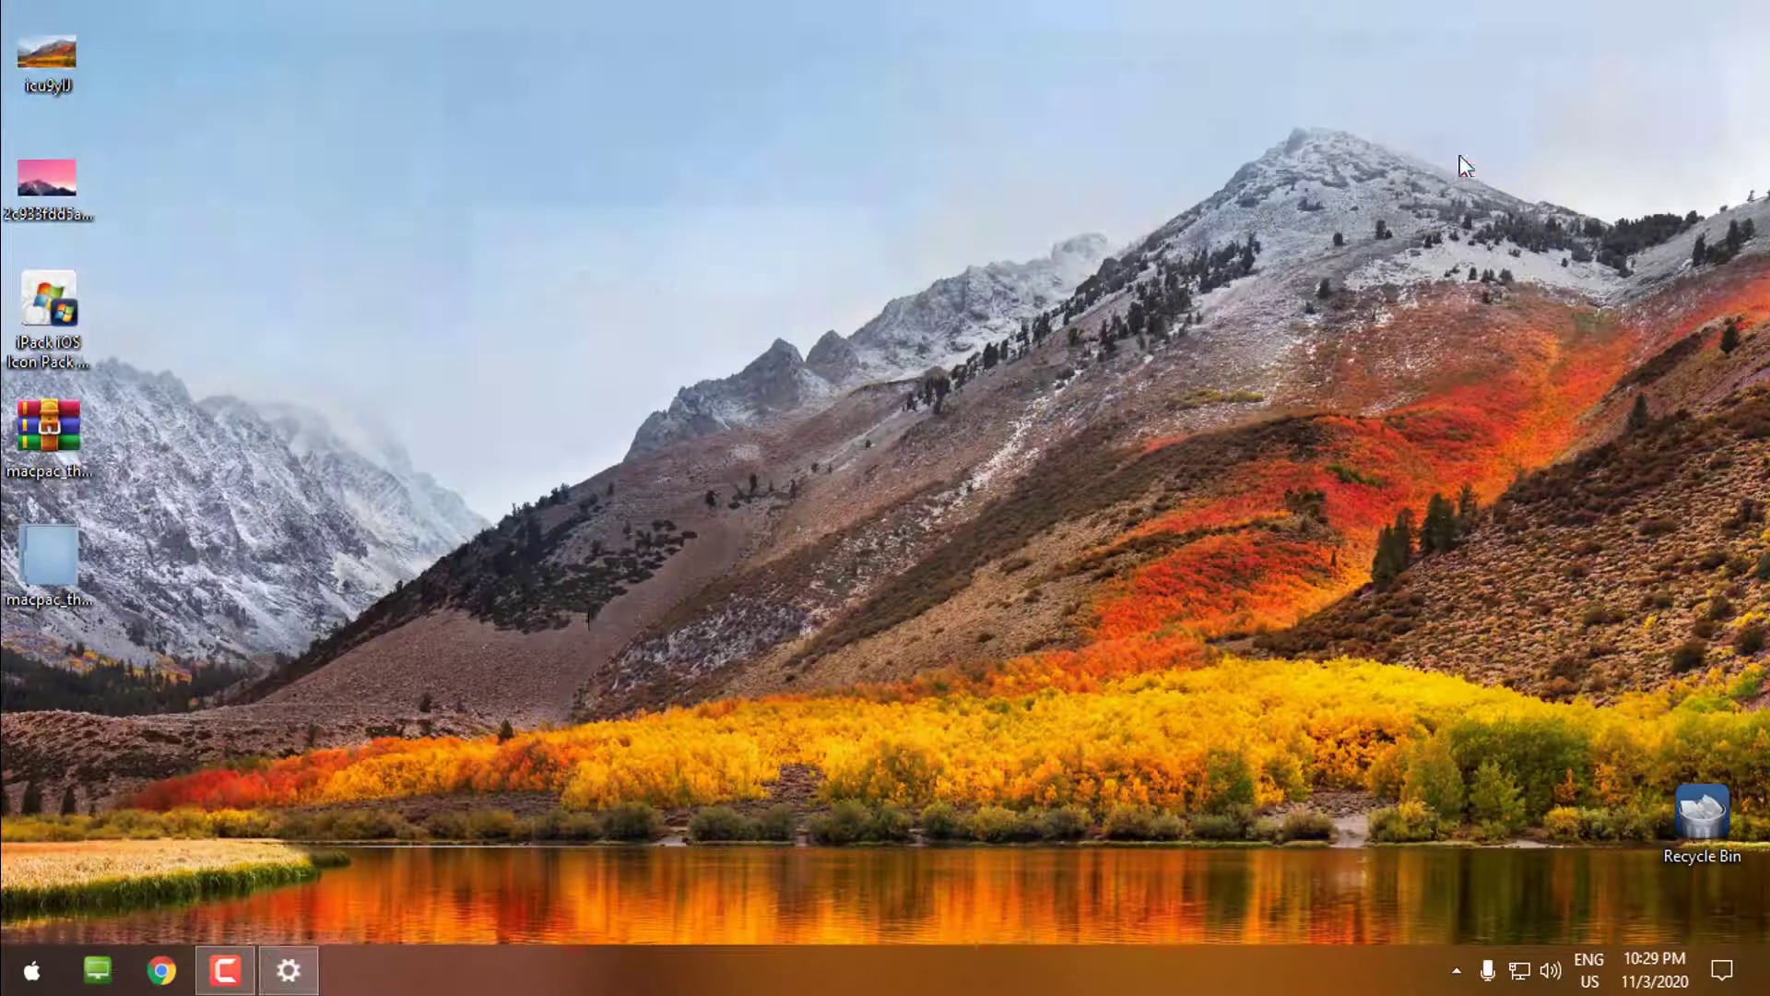
{"action": "left_click", "coordinate": [31, 973]}
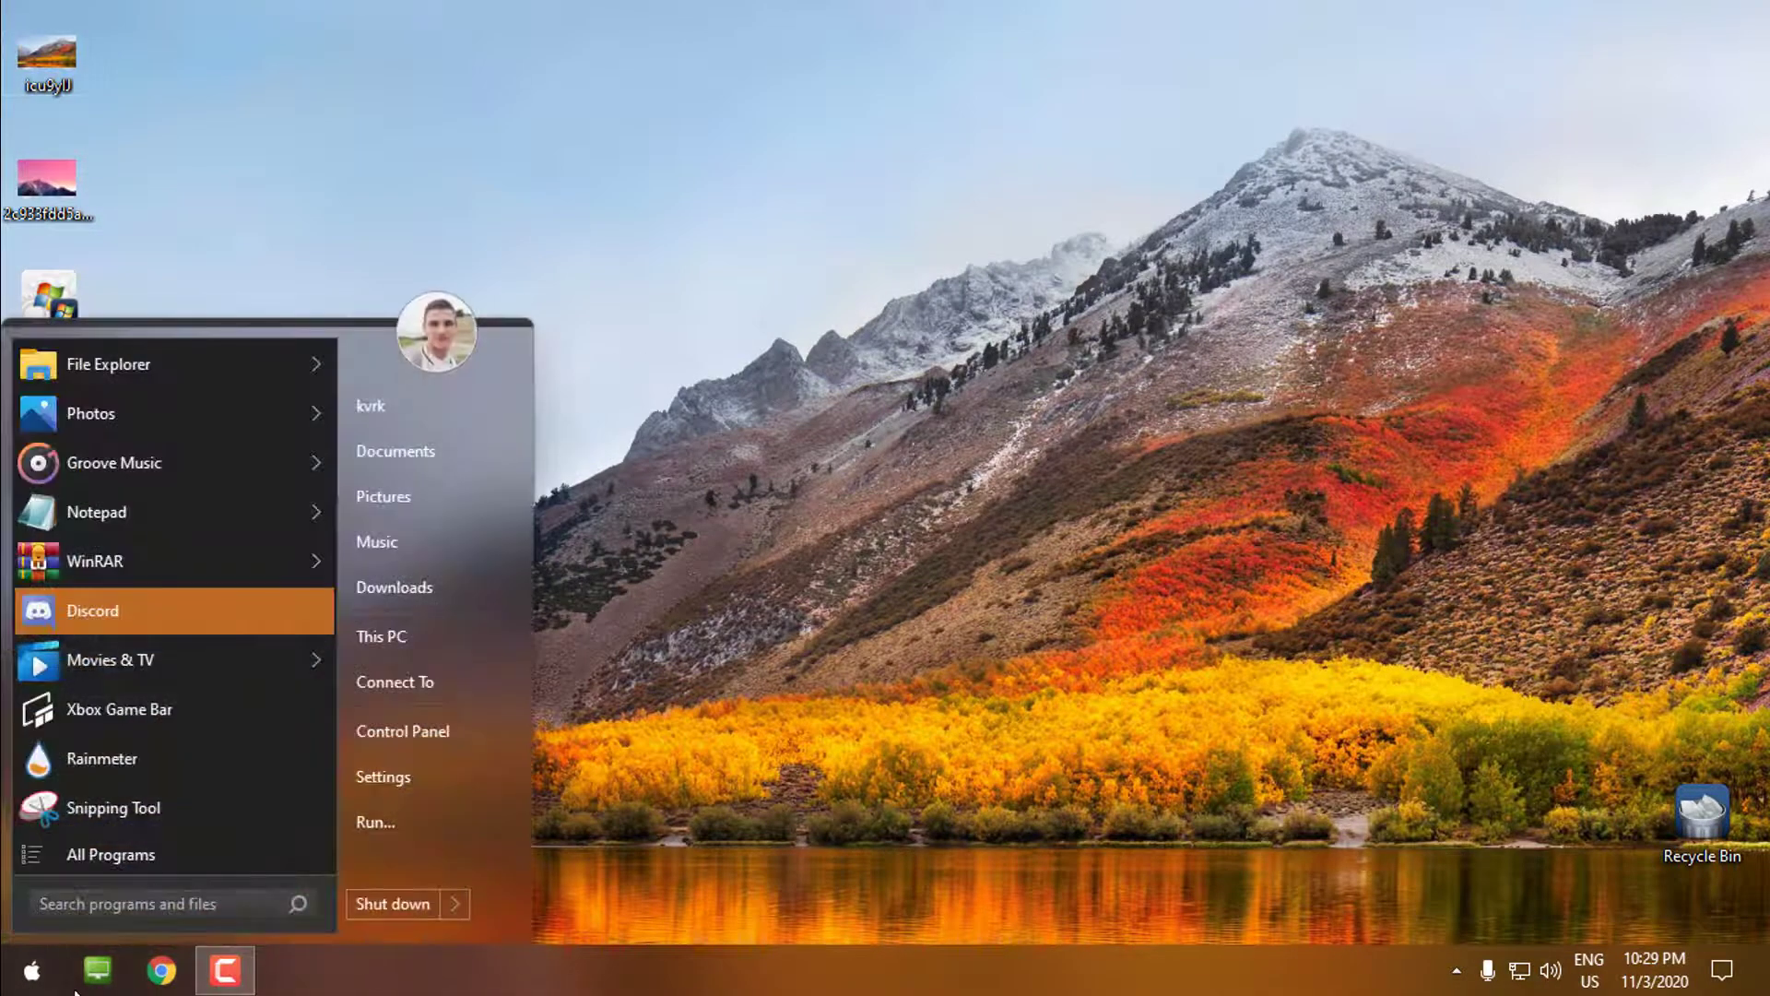
Step: Open This PC, select and deselect Local Disk (E:), then move and resize the window
{"action": "left_click", "coordinate": [97, 972]}
{"action": "left_click", "coordinate": [1124, 389]}
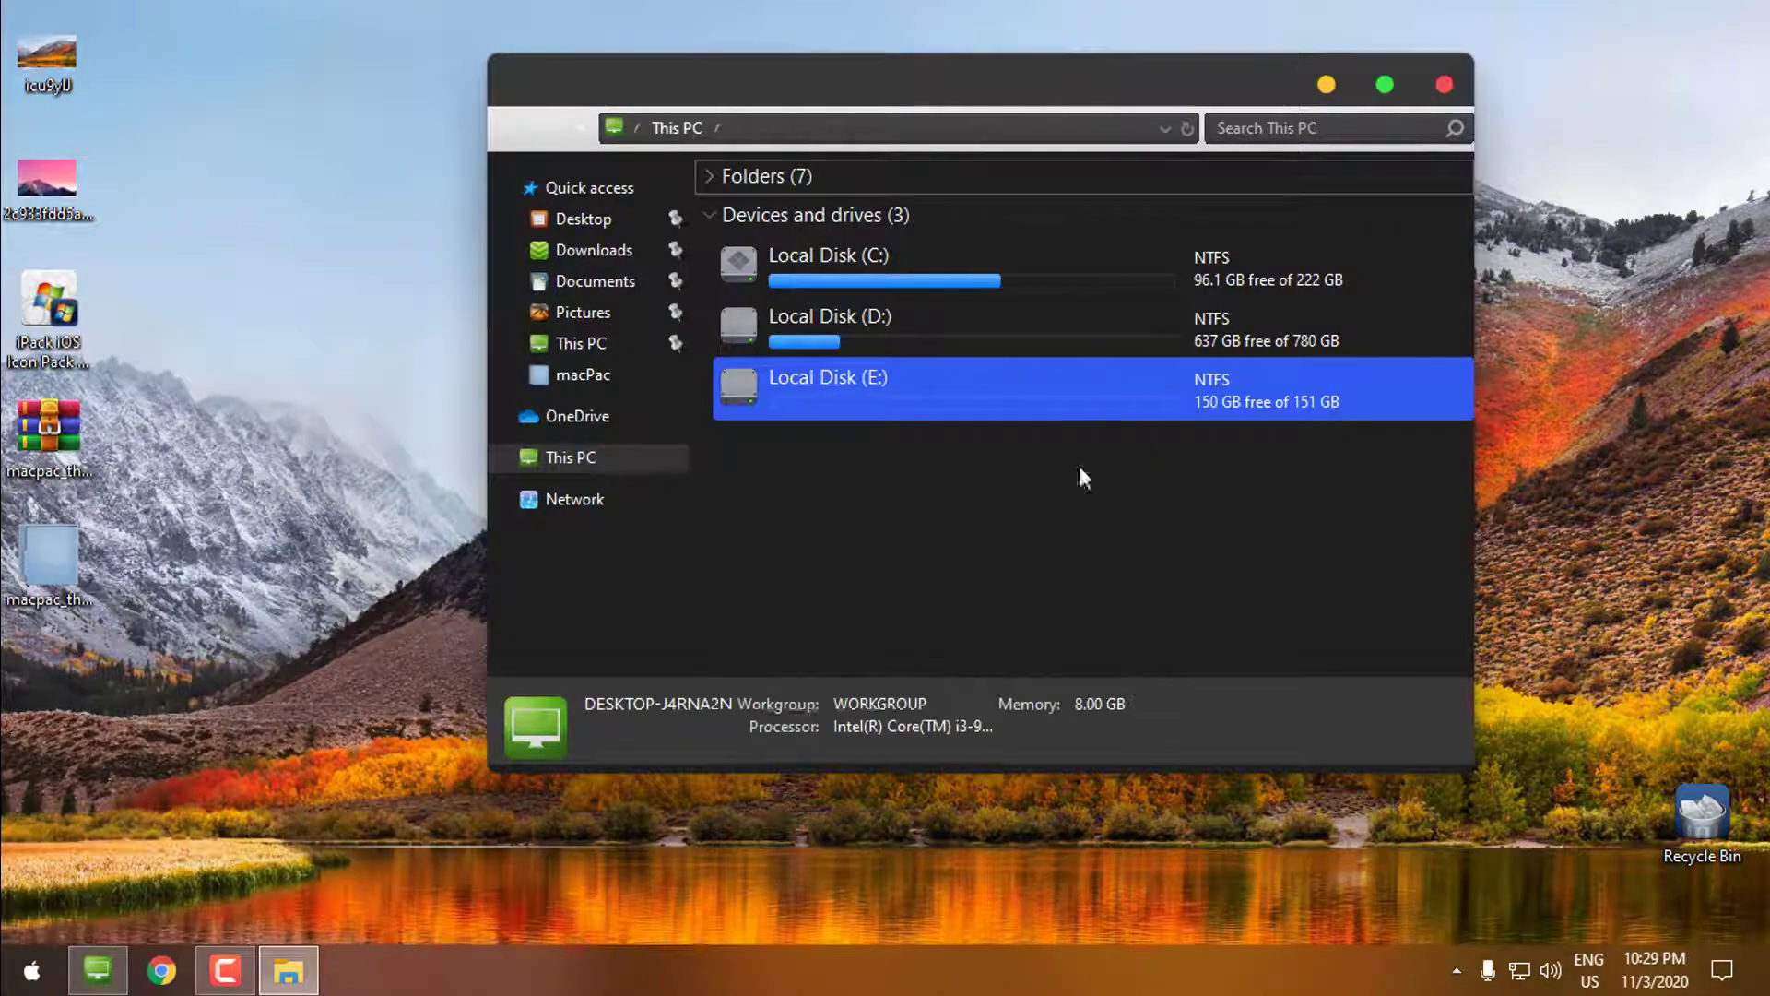
{"action": "left_click", "coordinate": [797, 565]}
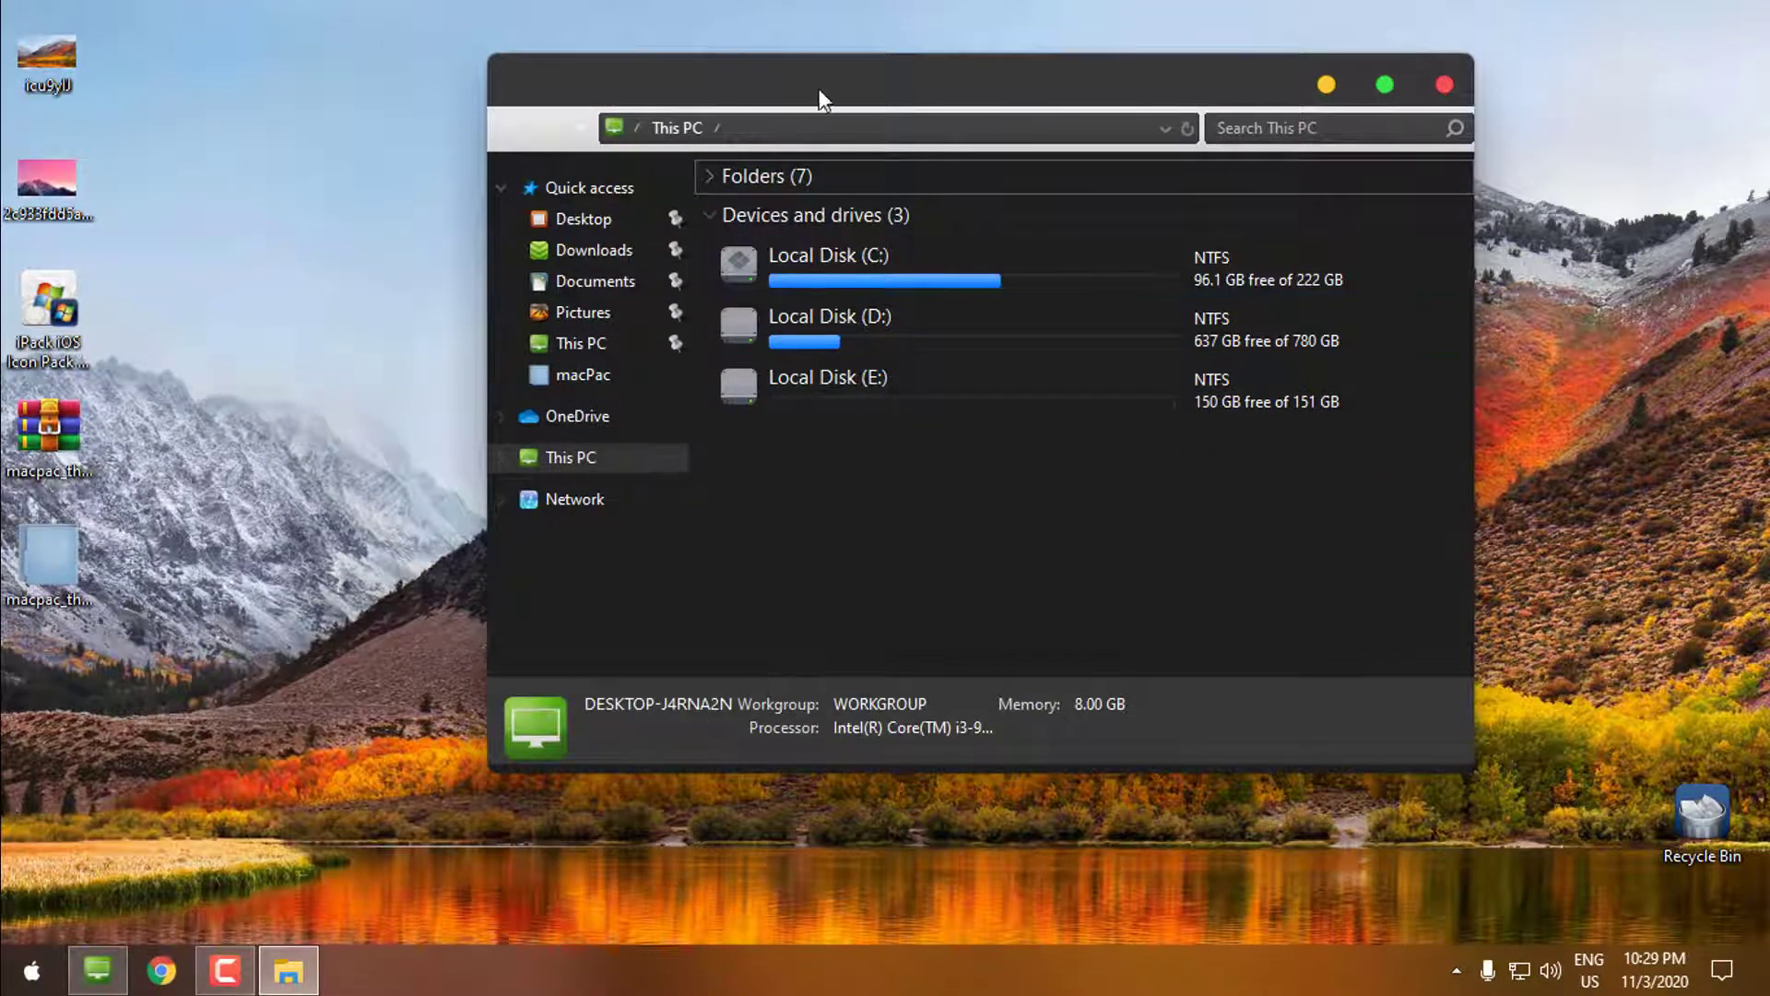
{"action": "mouse_move", "coordinate": [818, 101]}
{"action": "left_mouse_down"}
{"action": "mouse_move", "coordinate": [903, 170]}
{"action": "mouse_move", "coordinate": [854, 274]}
{"action": "left_mouse_up"}
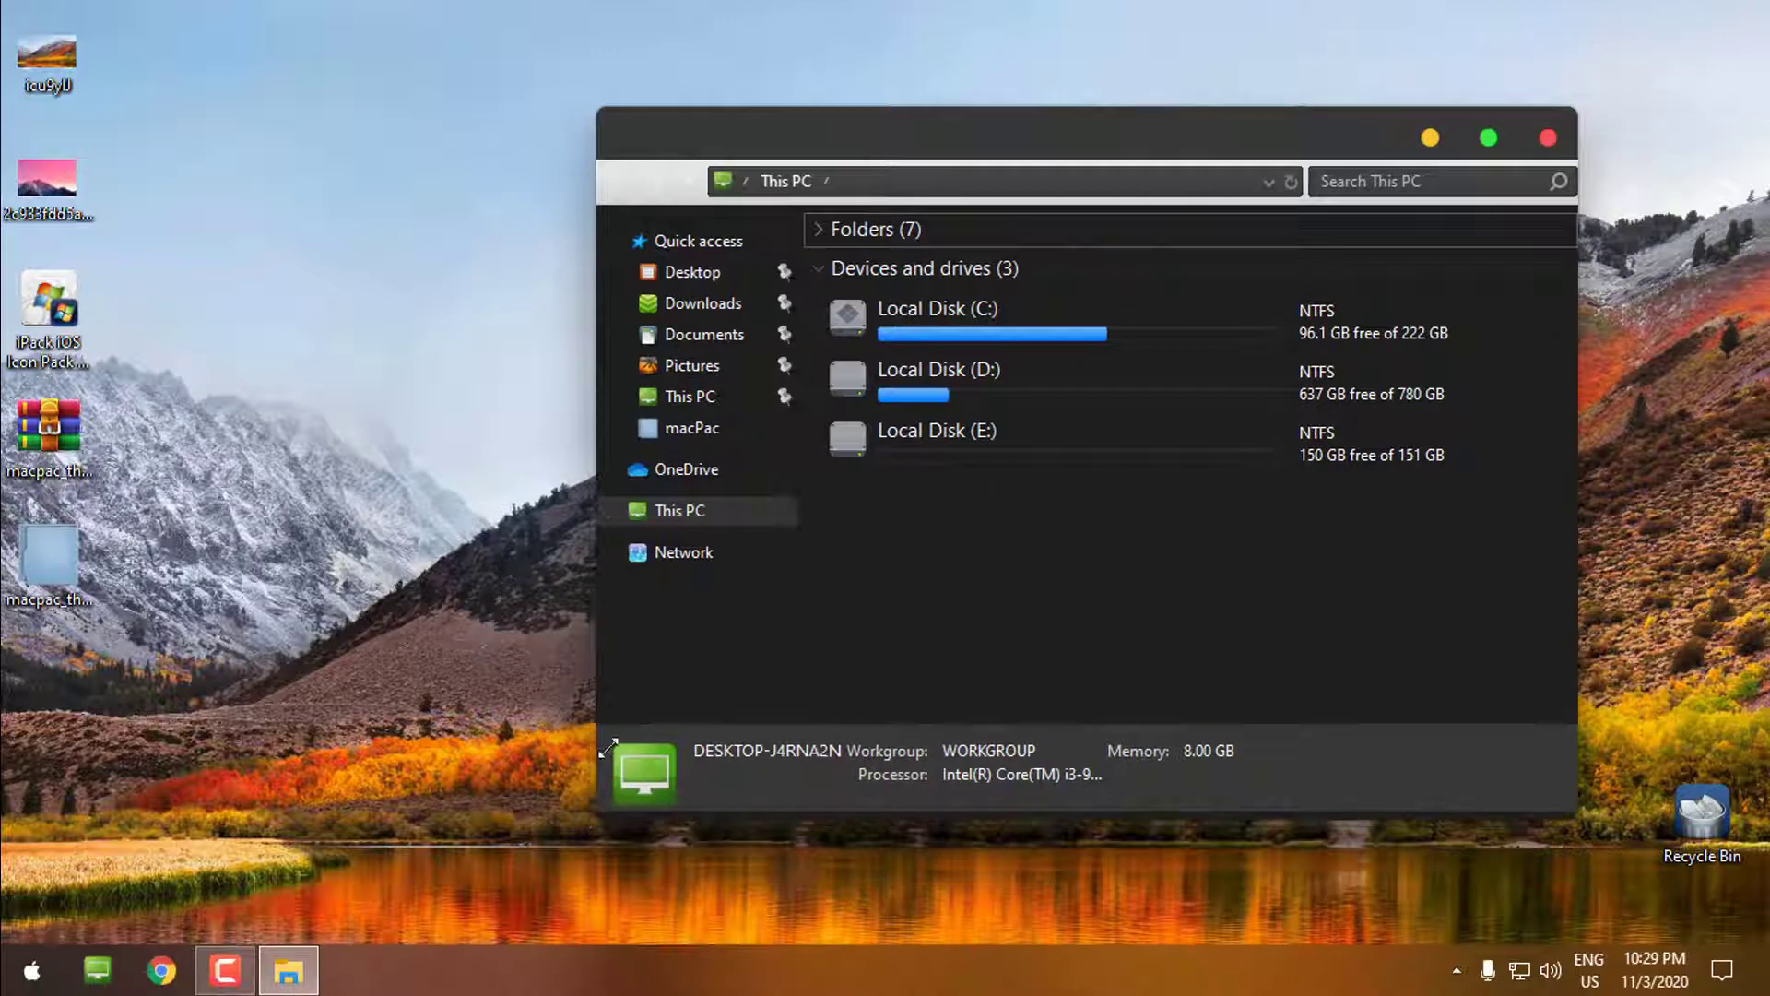
{"action": "left_click_drag", "start_coordinate": [593, 819], "coordinate": [521, 797]}
{"action": "mouse_move", "coordinate": [847, 268]}
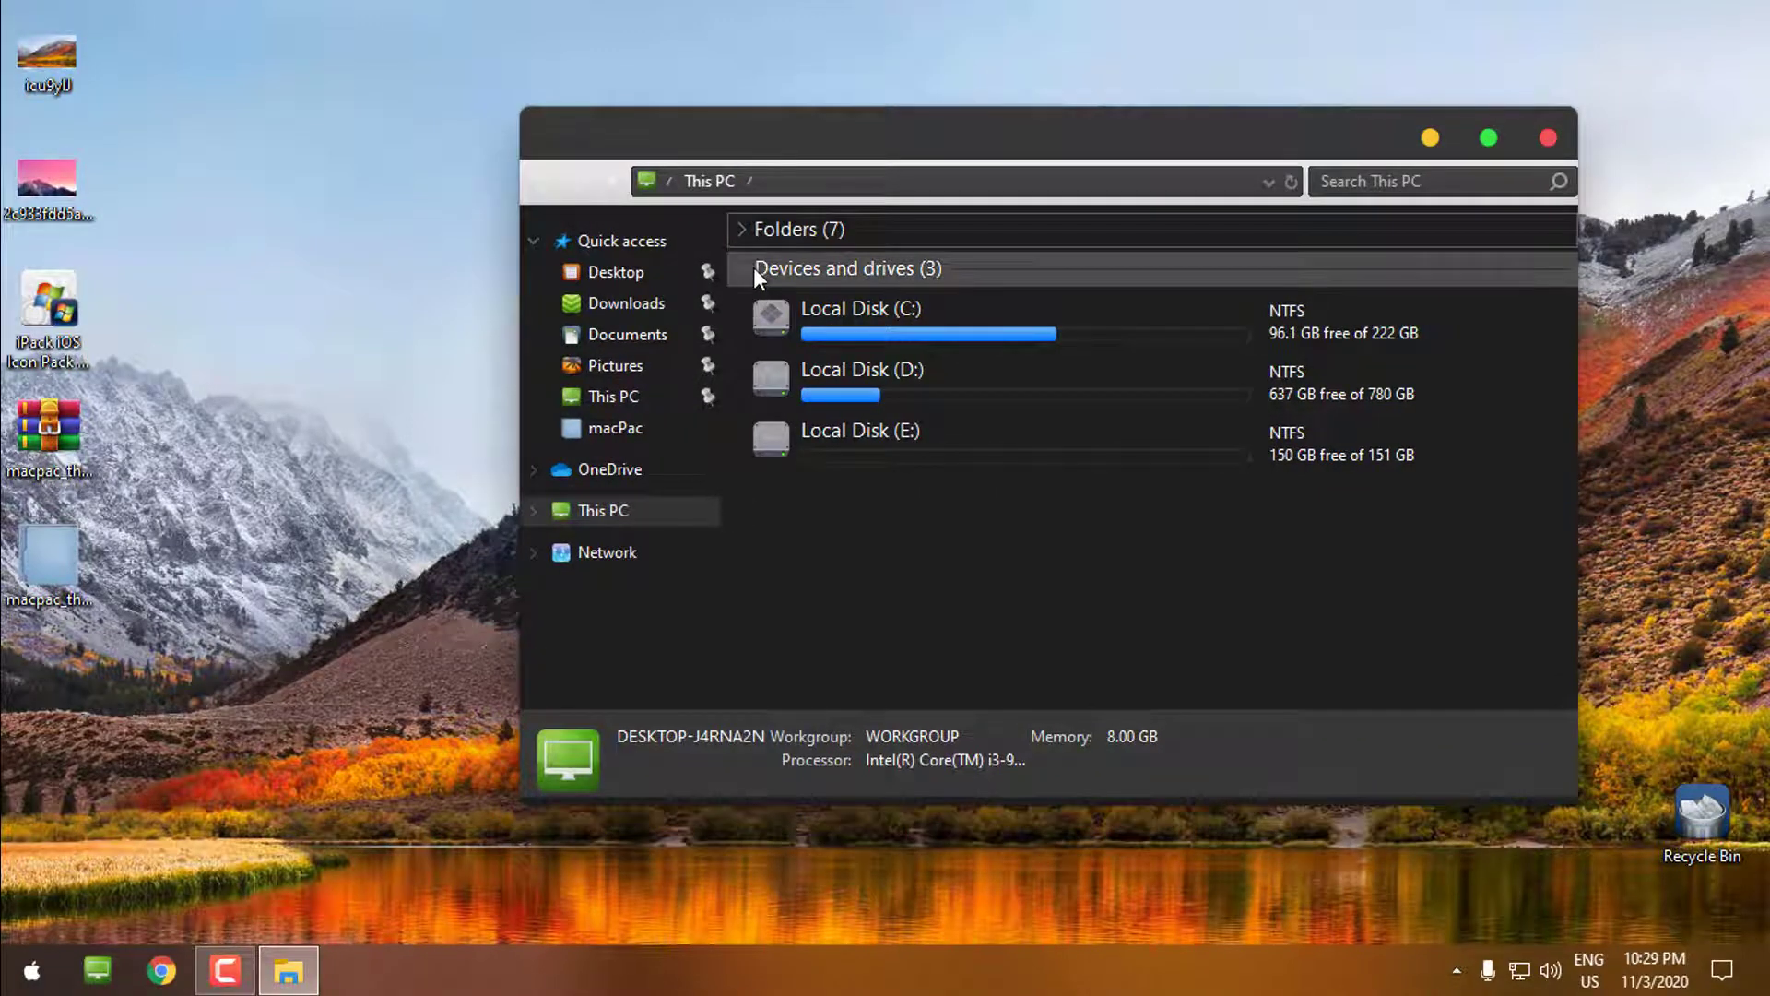
Step: Select all three drives, expand then collapse Folders (7), maximize This PC, and close it
{"action": "left_click", "coordinate": [755, 268]}
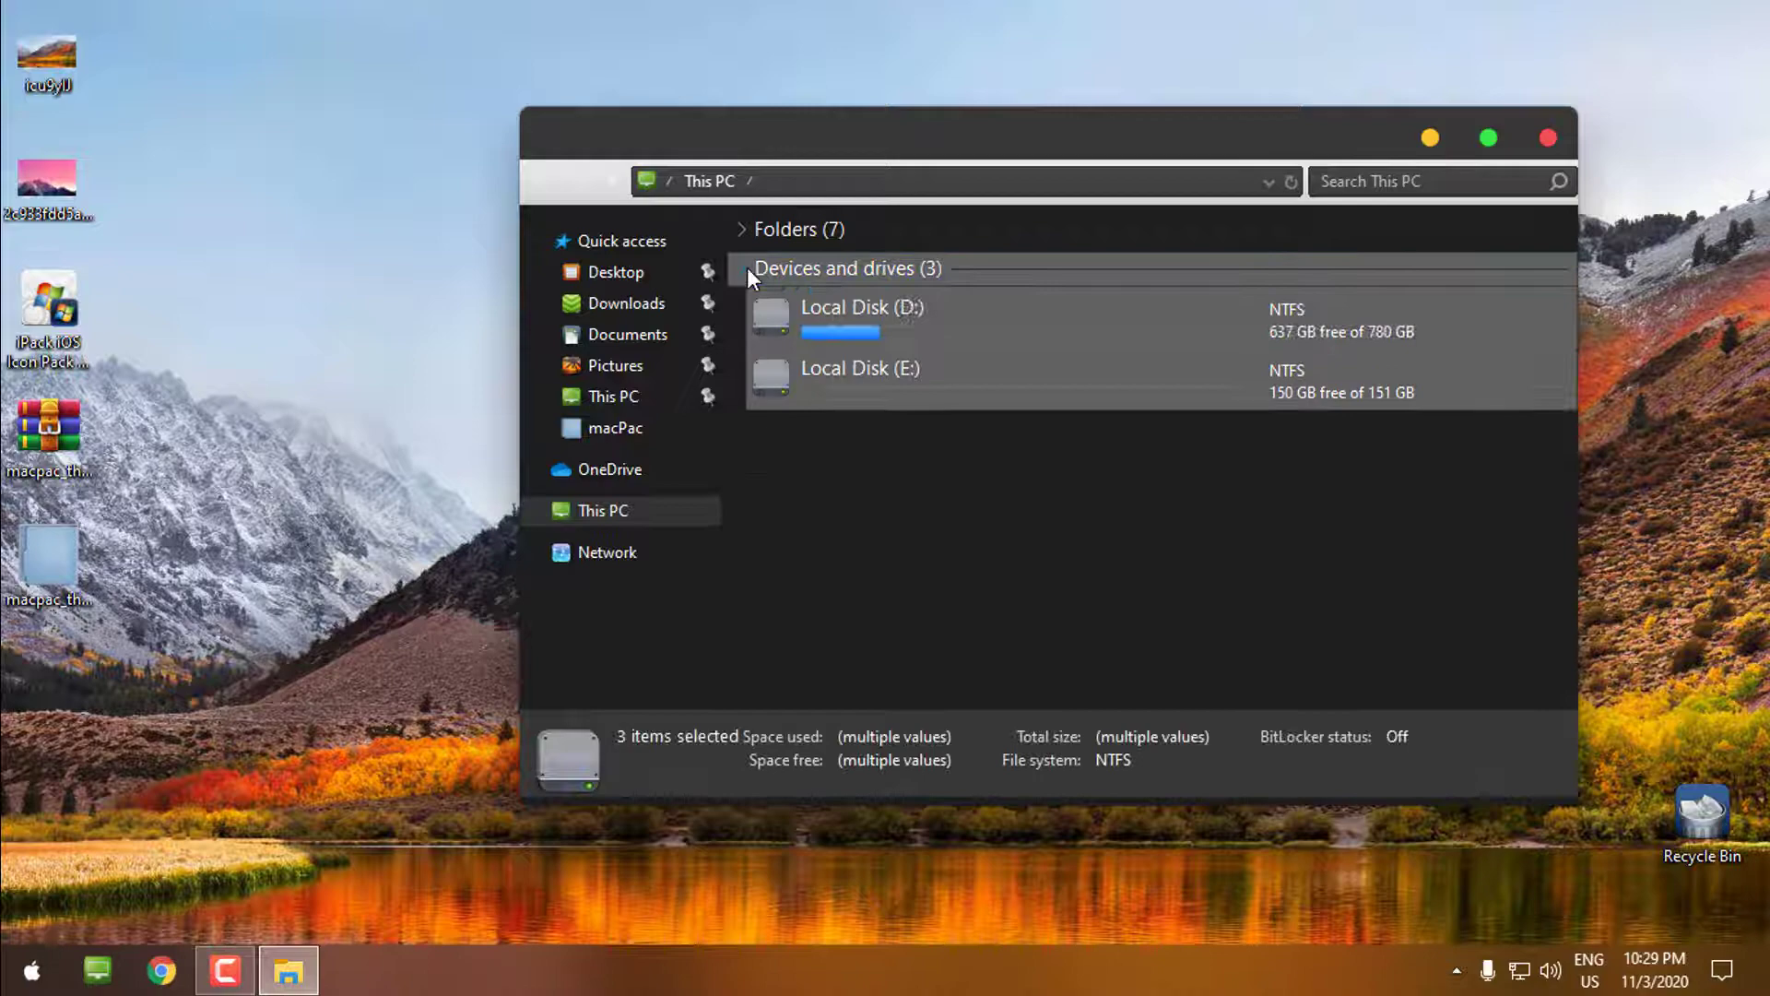
{"action": "left_click", "coordinate": [746, 239]}
{"action": "scroll", "coordinate": [897, 447], "scroll_direction": "down", "scroll_amount": 2}
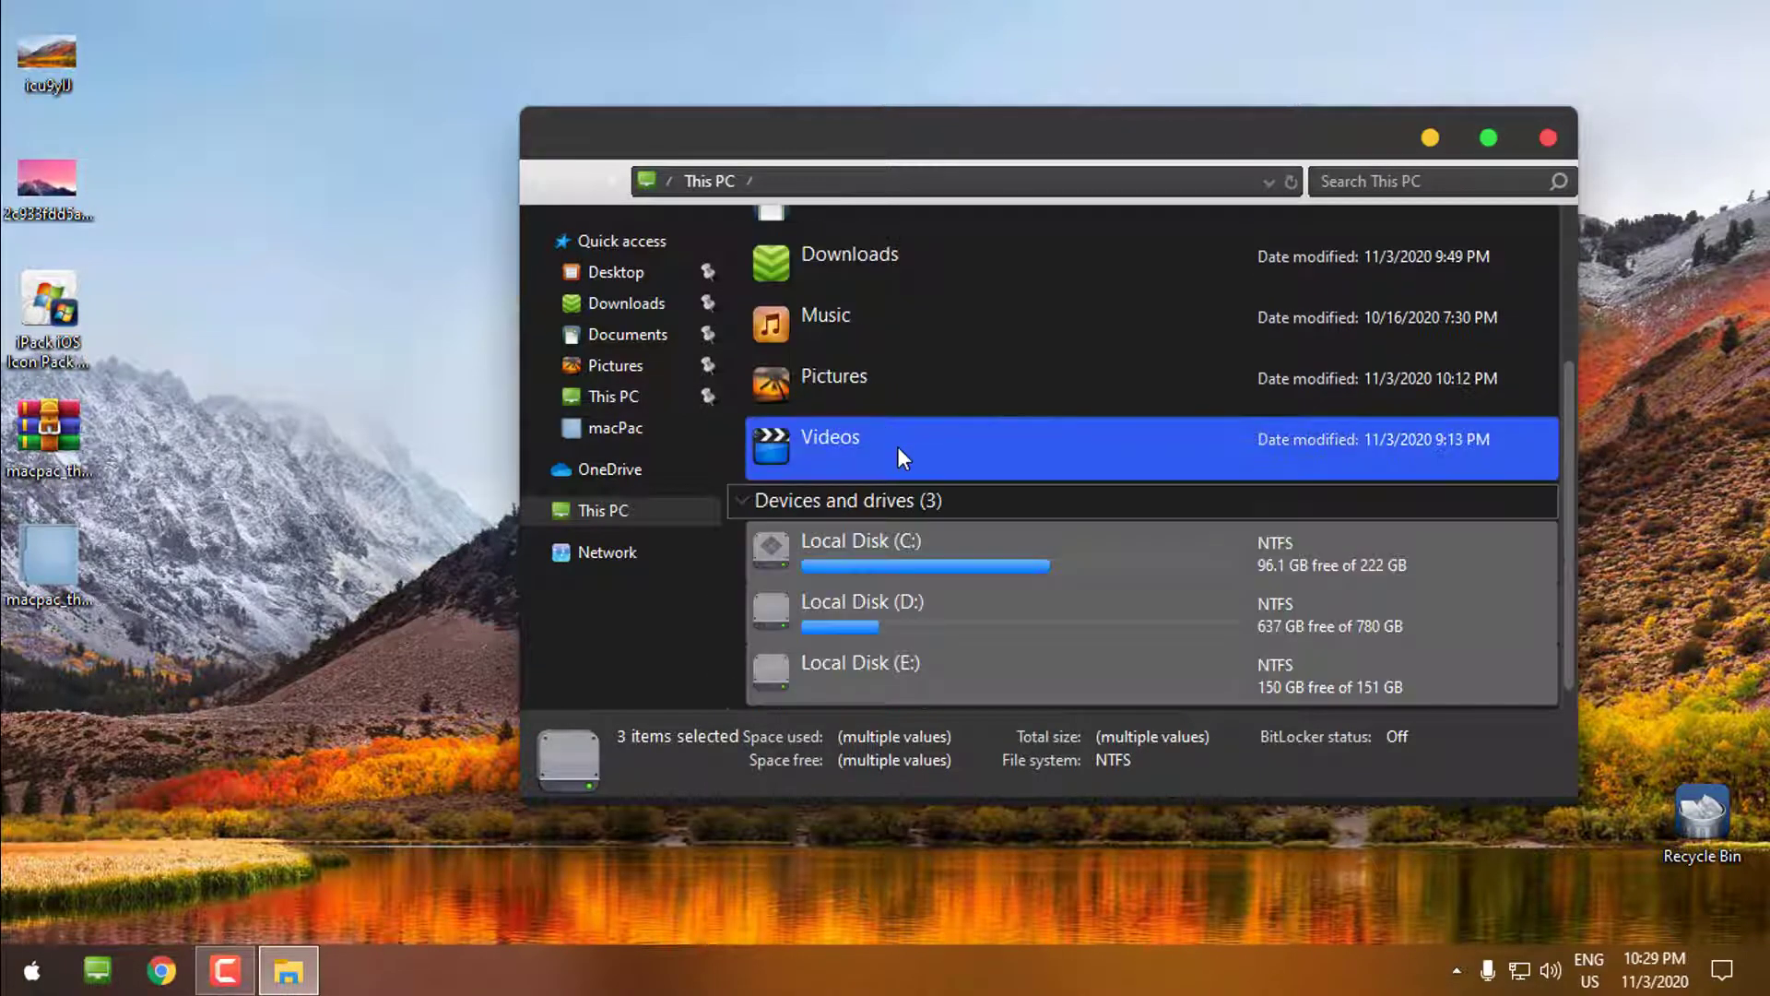
{"action": "left_click", "coordinate": [1489, 136]}
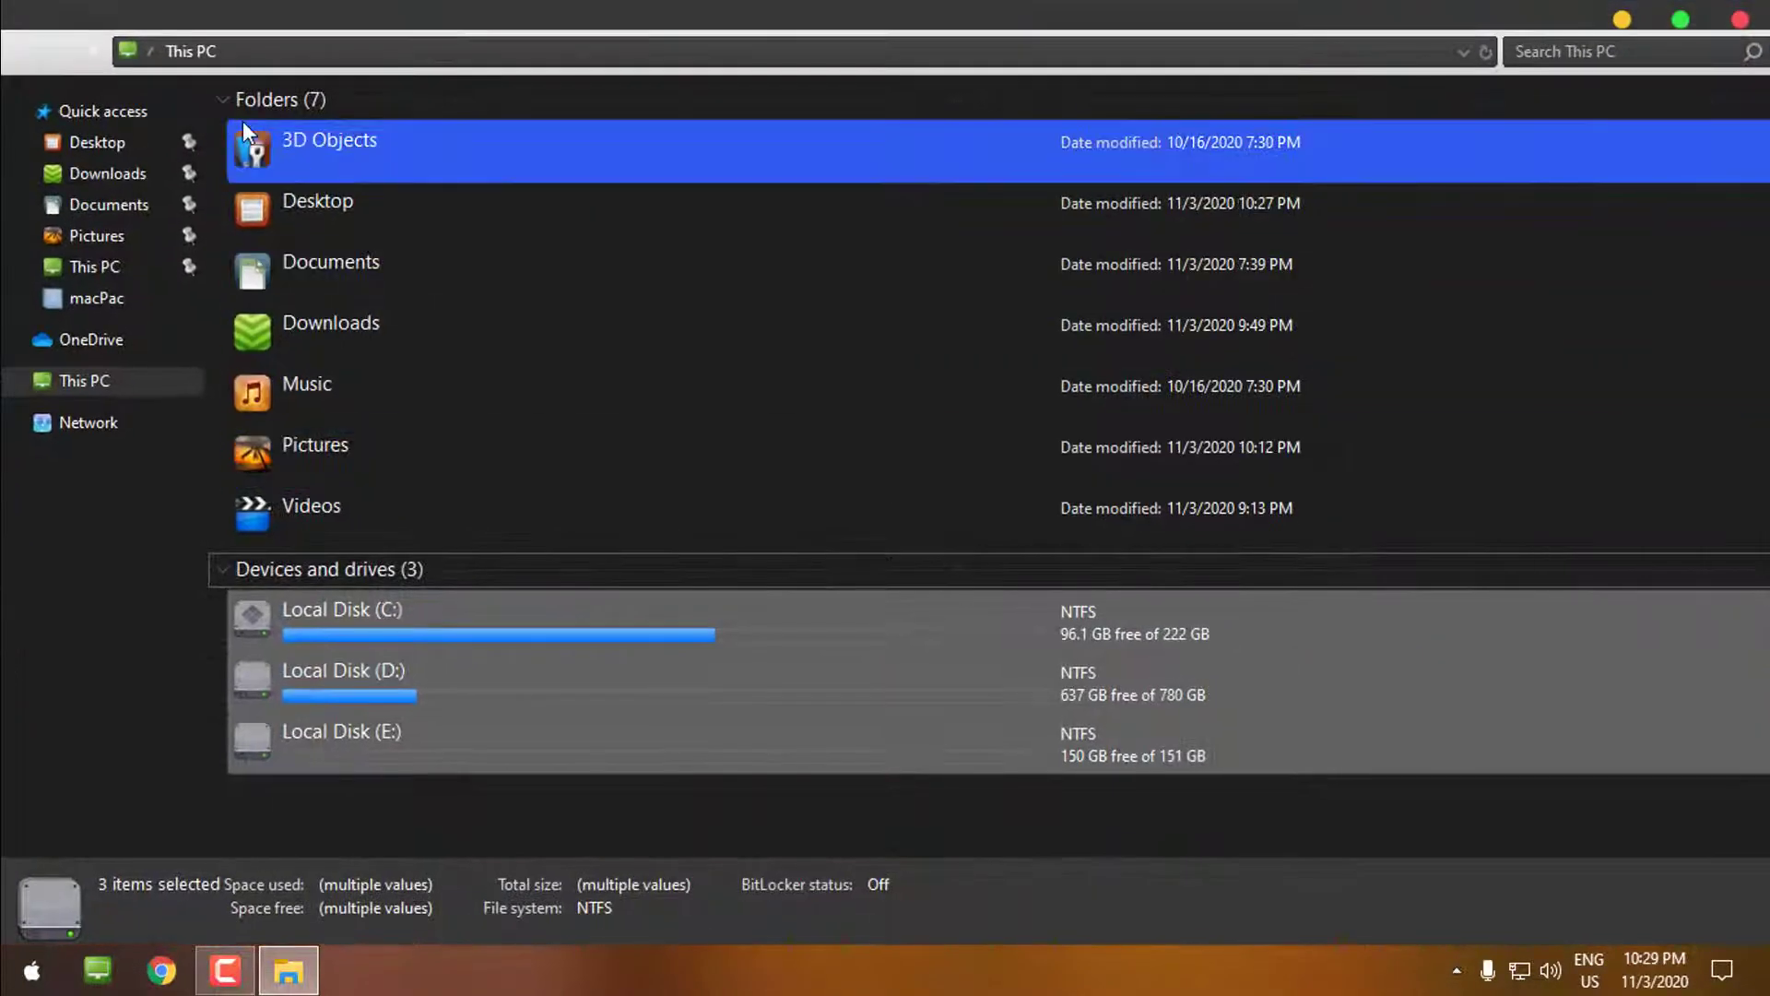
{"action": "left_click", "coordinate": [225, 107]}
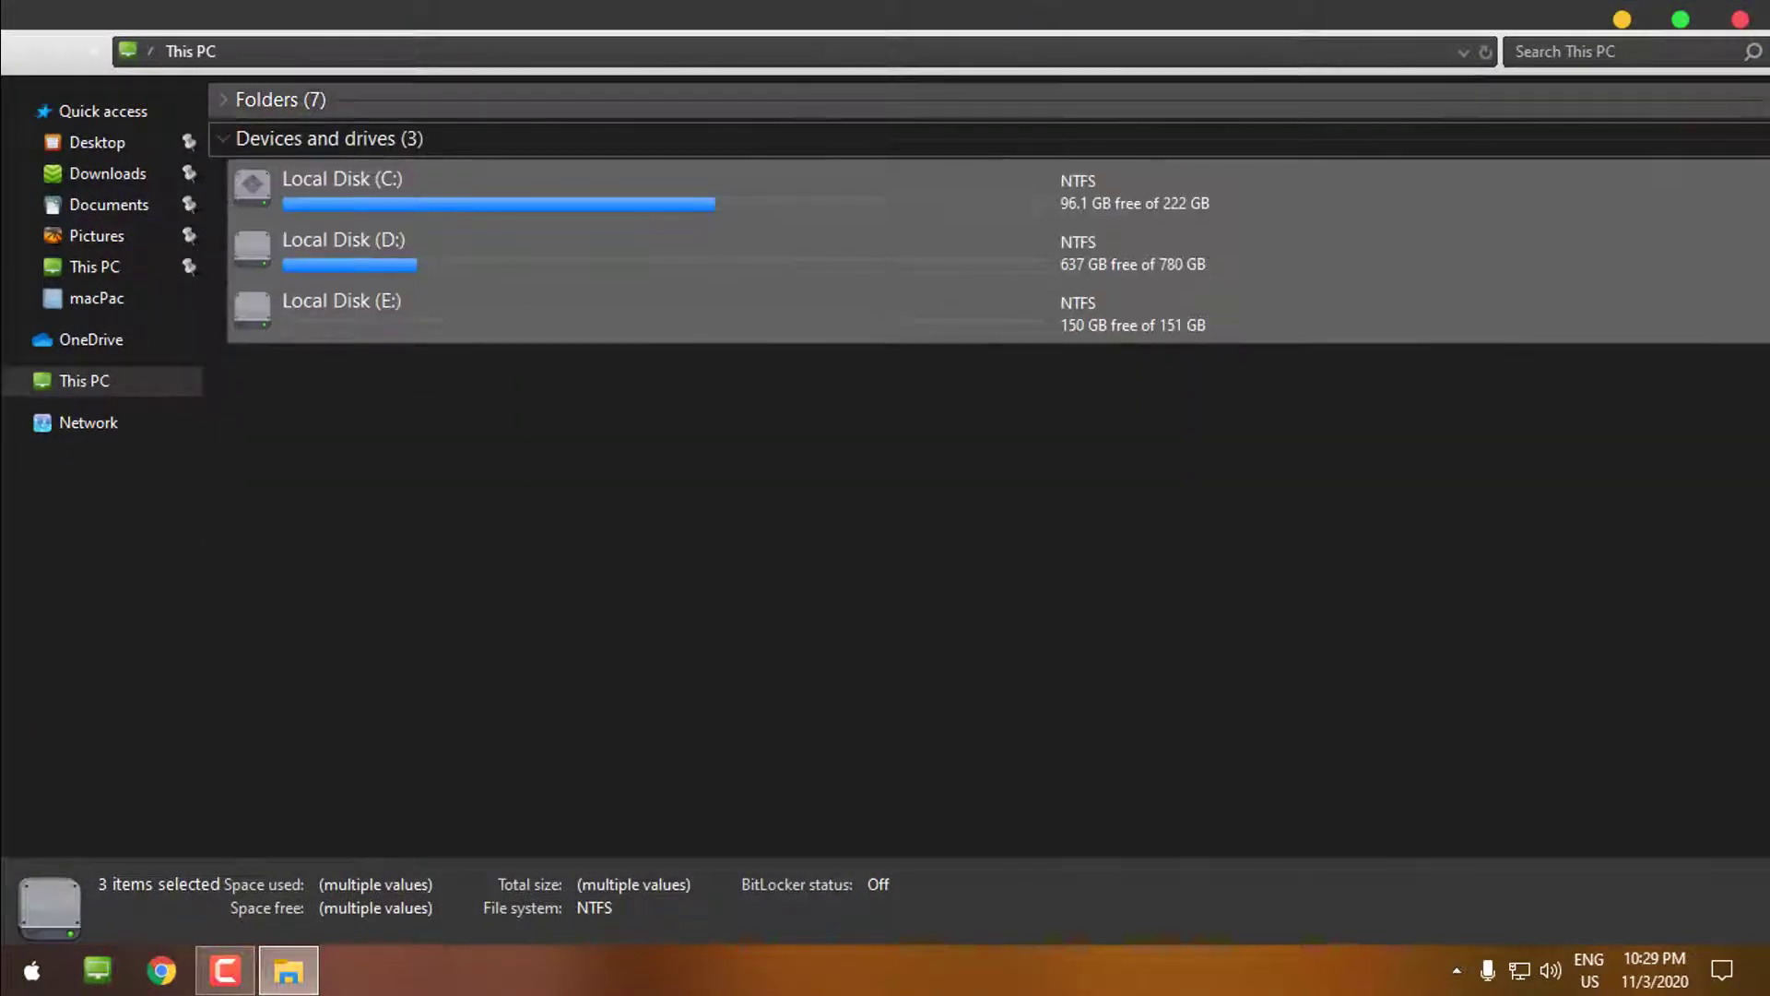
{"action": "left_click", "coordinate": [1747, 28]}
Step: Set the pink mountain picture as the desktop background and close the viewer
{"action": "double_click", "coordinate": [29, 188]}
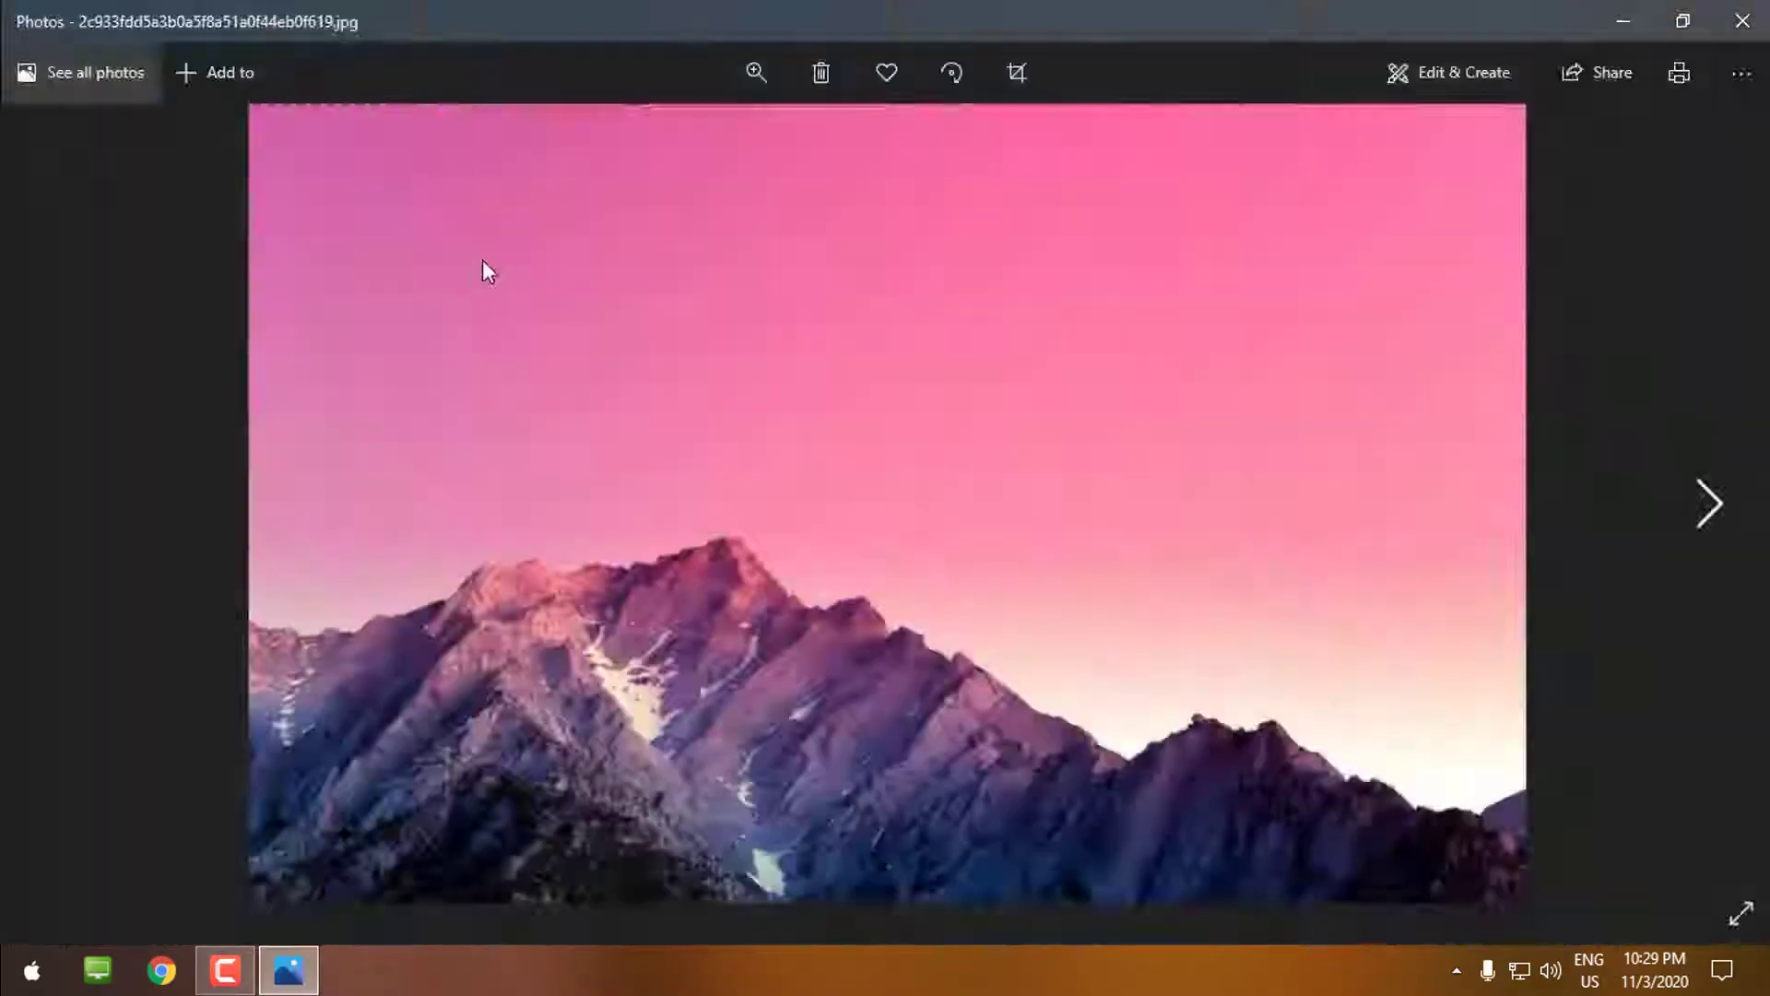
{"action": "right_click", "coordinate": [491, 261]}
{"action": "mouse_move", "coordinate": [568, 569]}
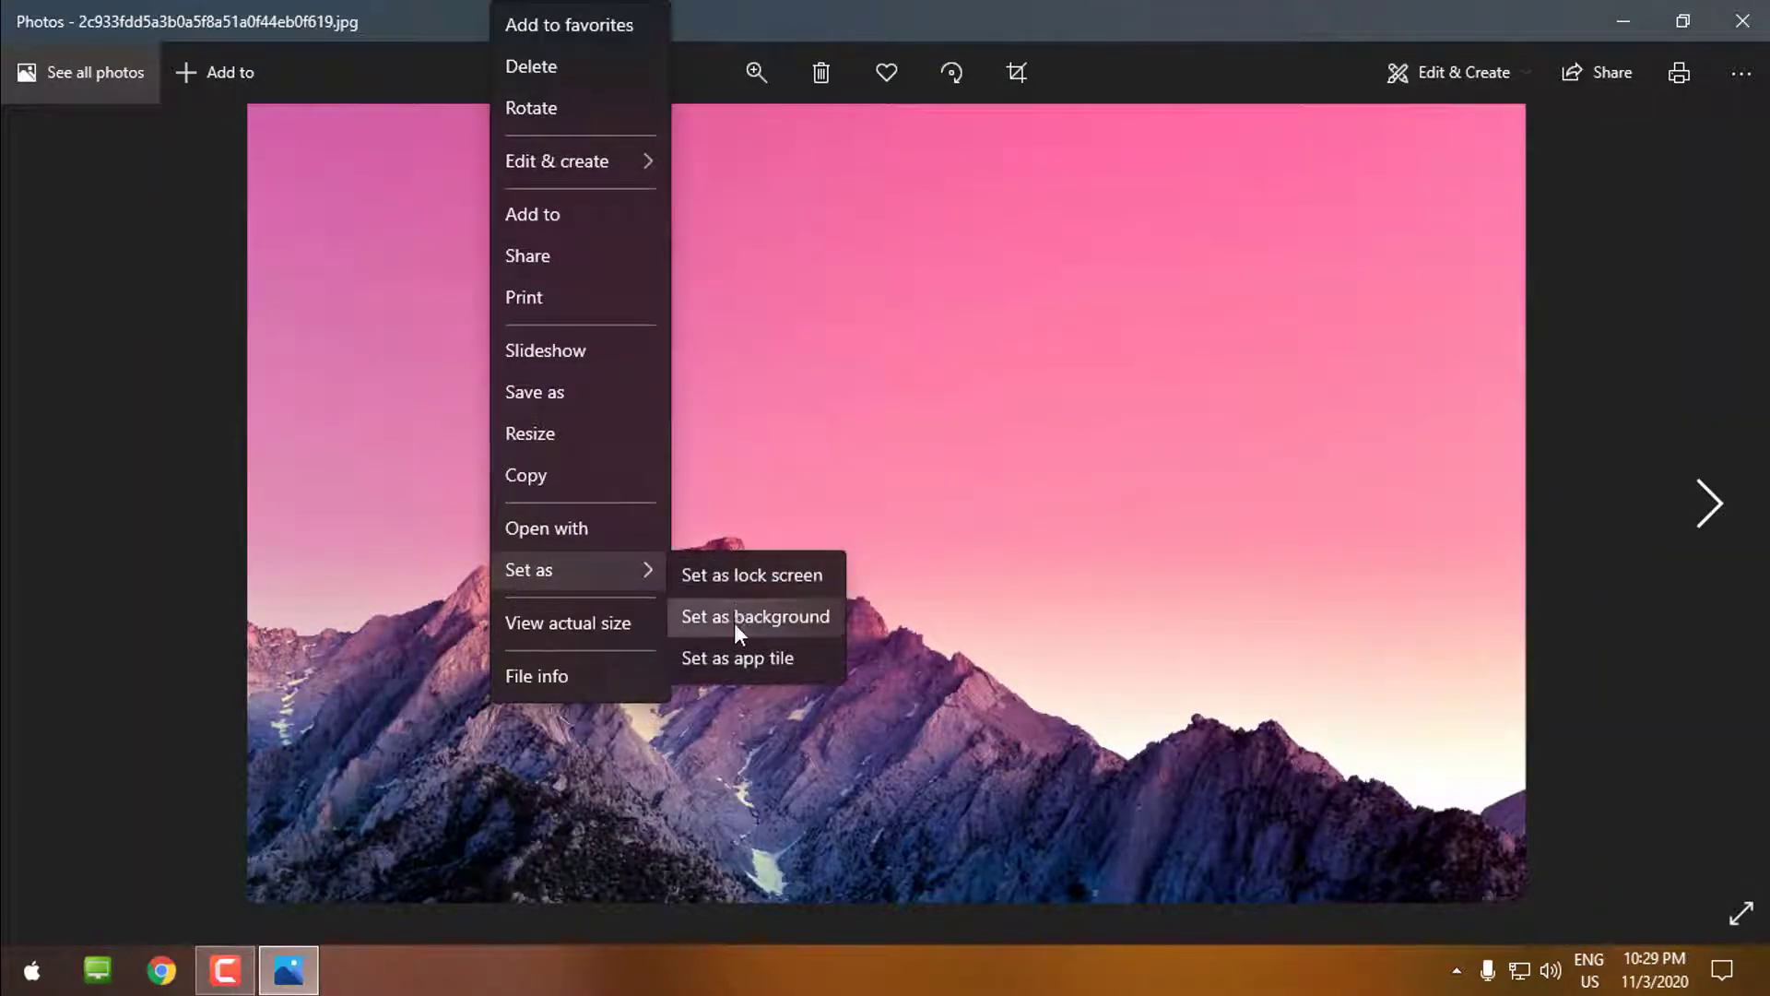
{"action": "left_click", "coordinate": [734, 620]}
{"action": "left_click", "coordinate": [1725, 39]}
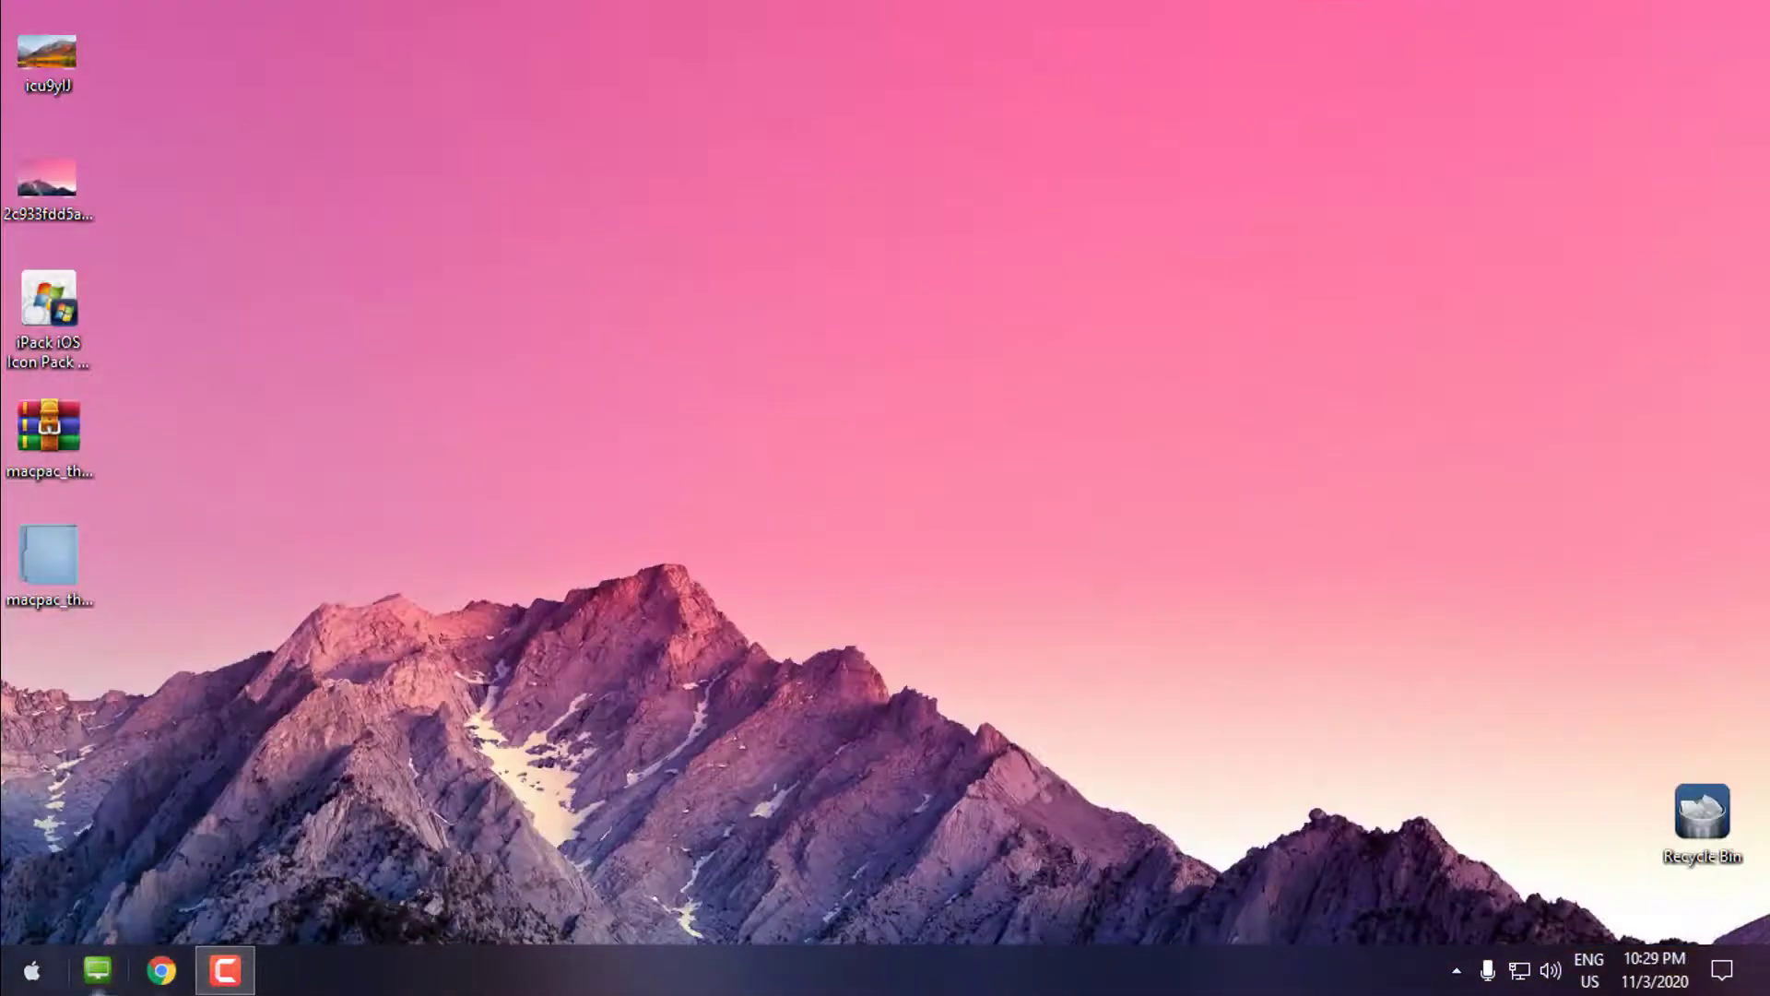
Step: Reopen This PC, move it, briefly view the Start menu, then maximize and close the window
{"action": "key", "text": "super+e"}
{"action": "left_click_drag", "start_coordinate": [887, 7], "coordinate": [1095, 49]}
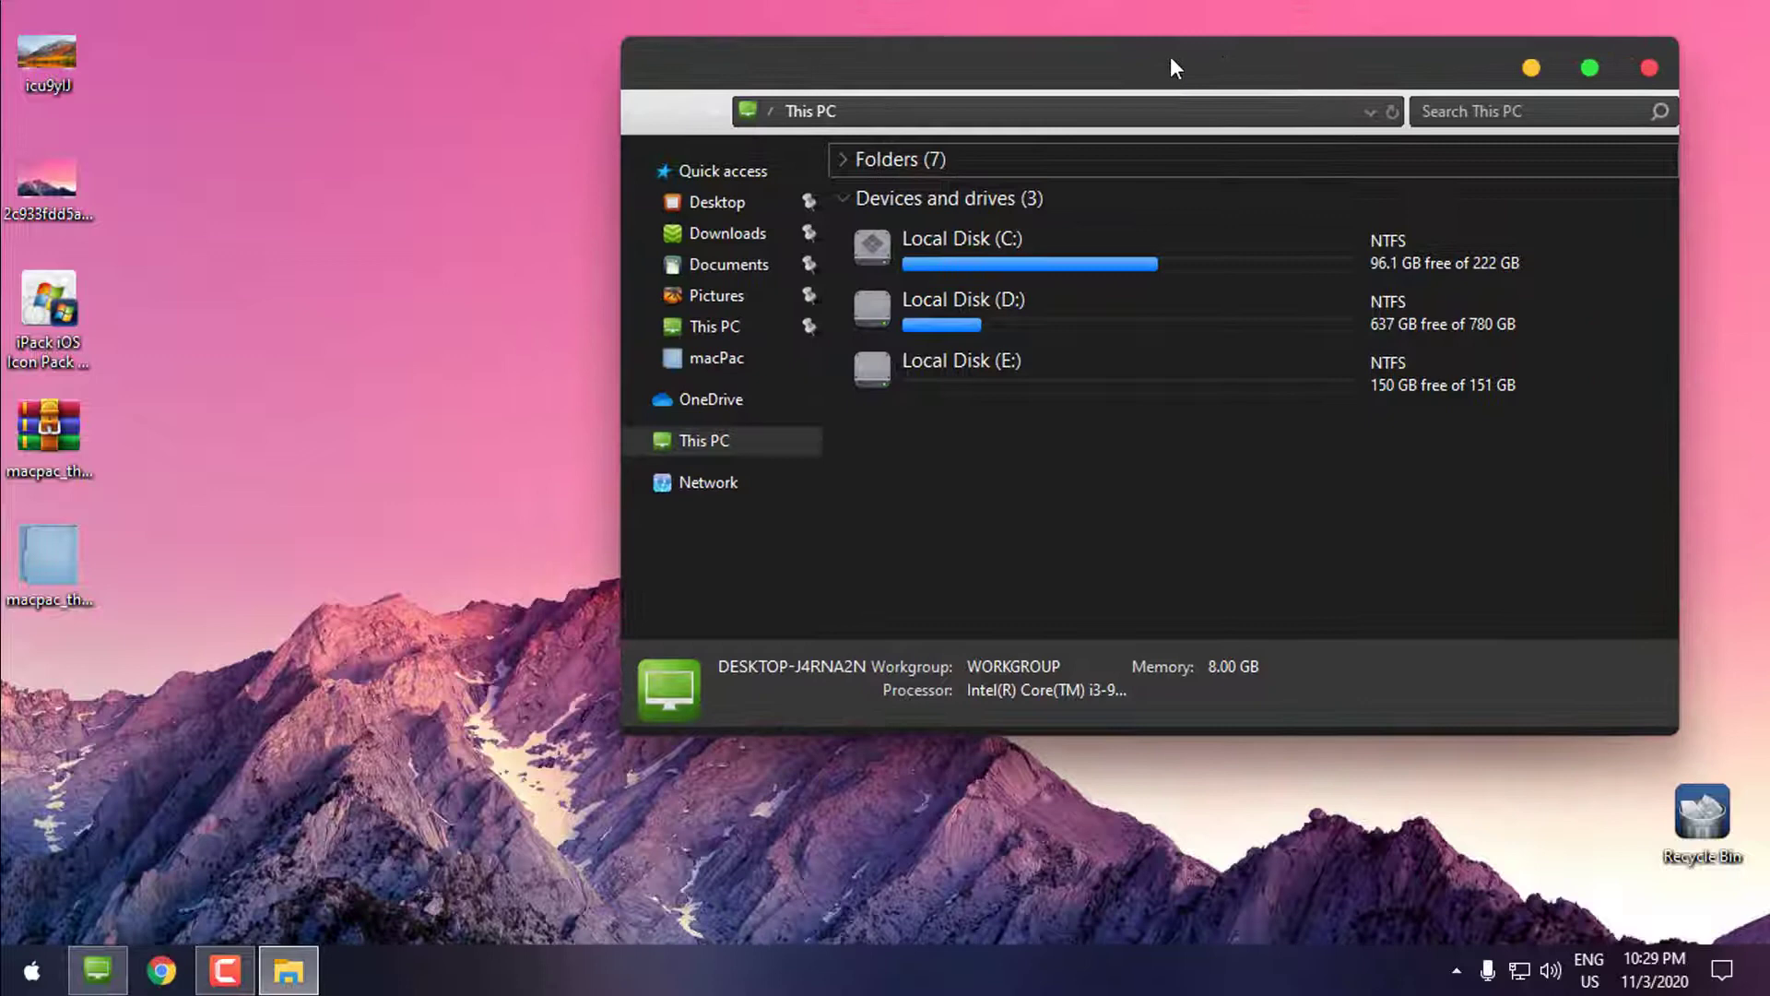
{"action": "left_click_drag", "start_coordinate": [1094, 48], "coordinate": [1227, 60]}
{"action": "left_click", "coordinate": [31, 971]}
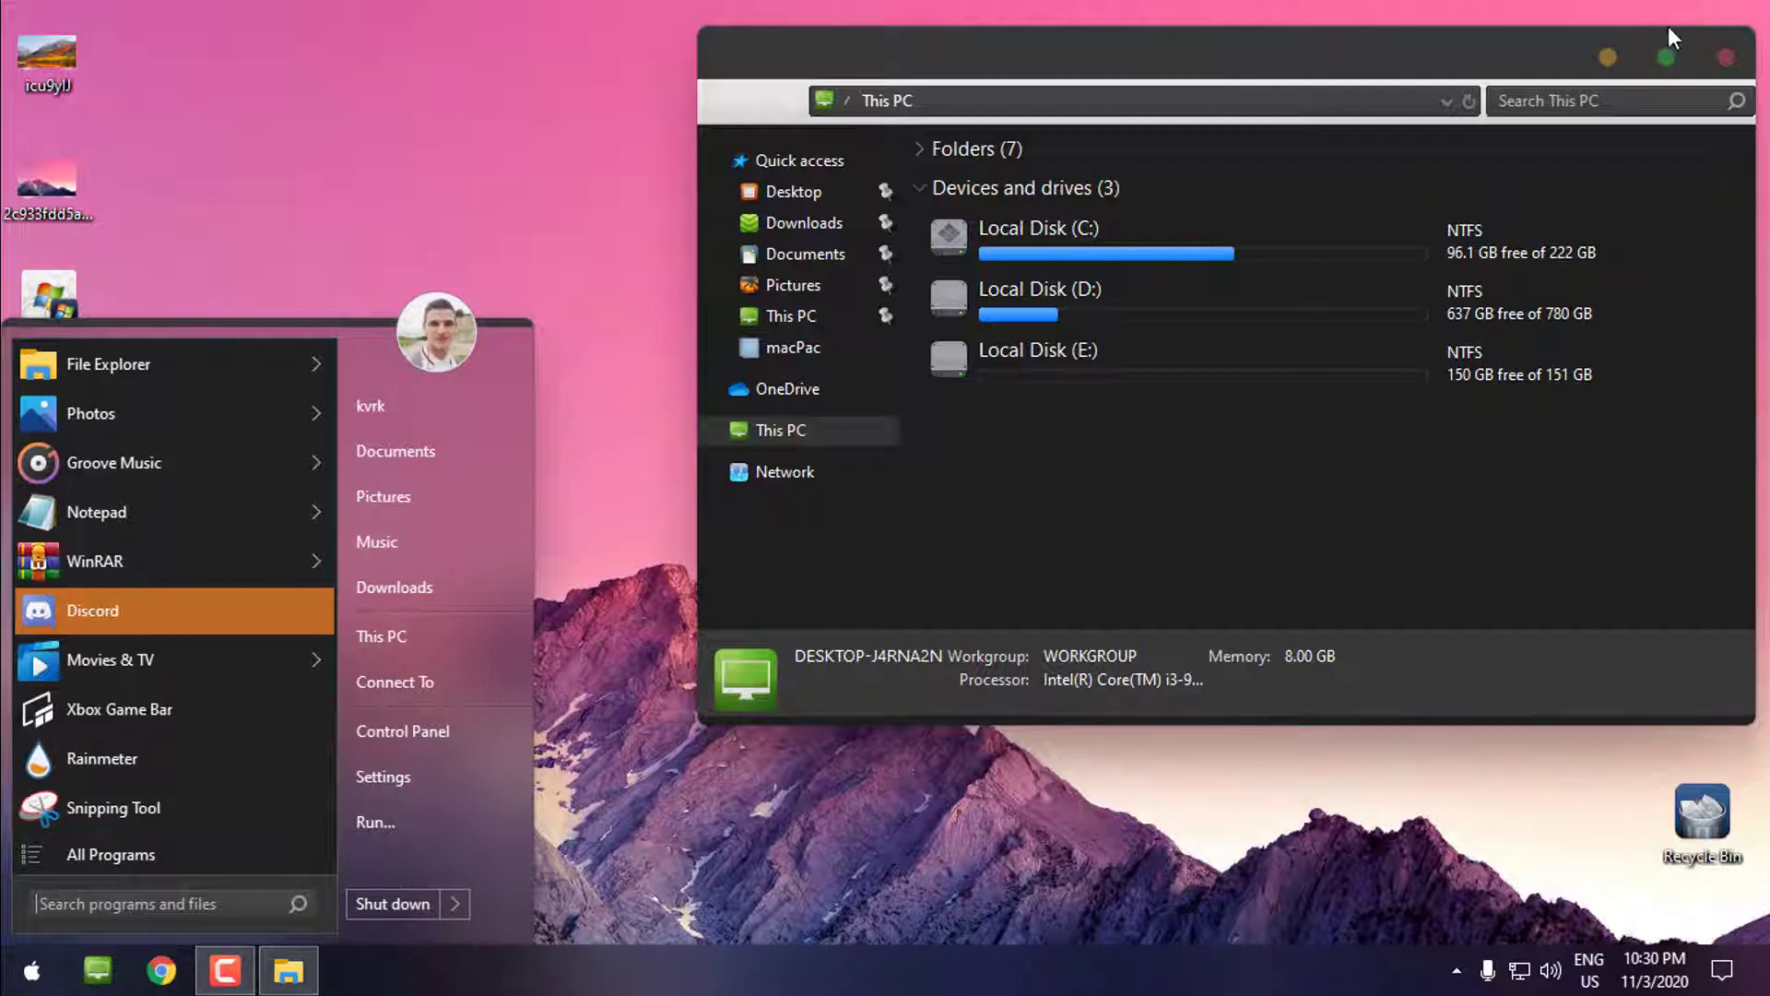
{"action": "left_click", "coordinate": [1396, 80]}
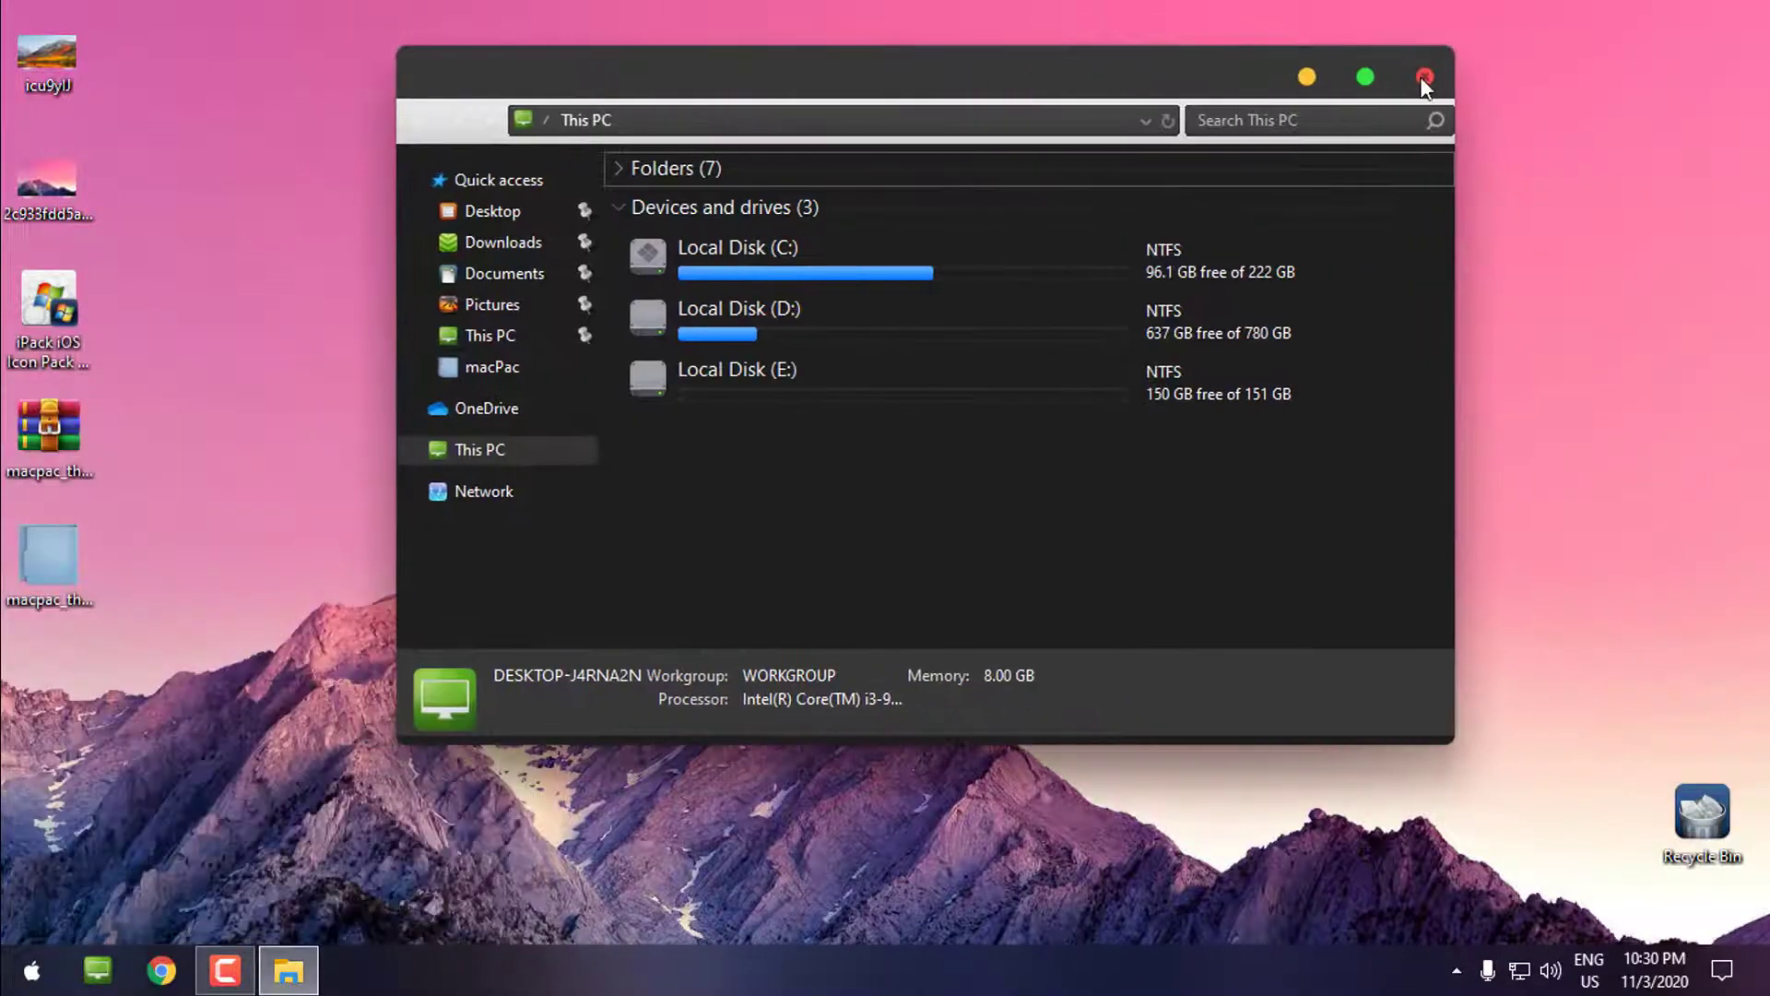
{"action": "left_click", "coordinate": [1349, 79]}
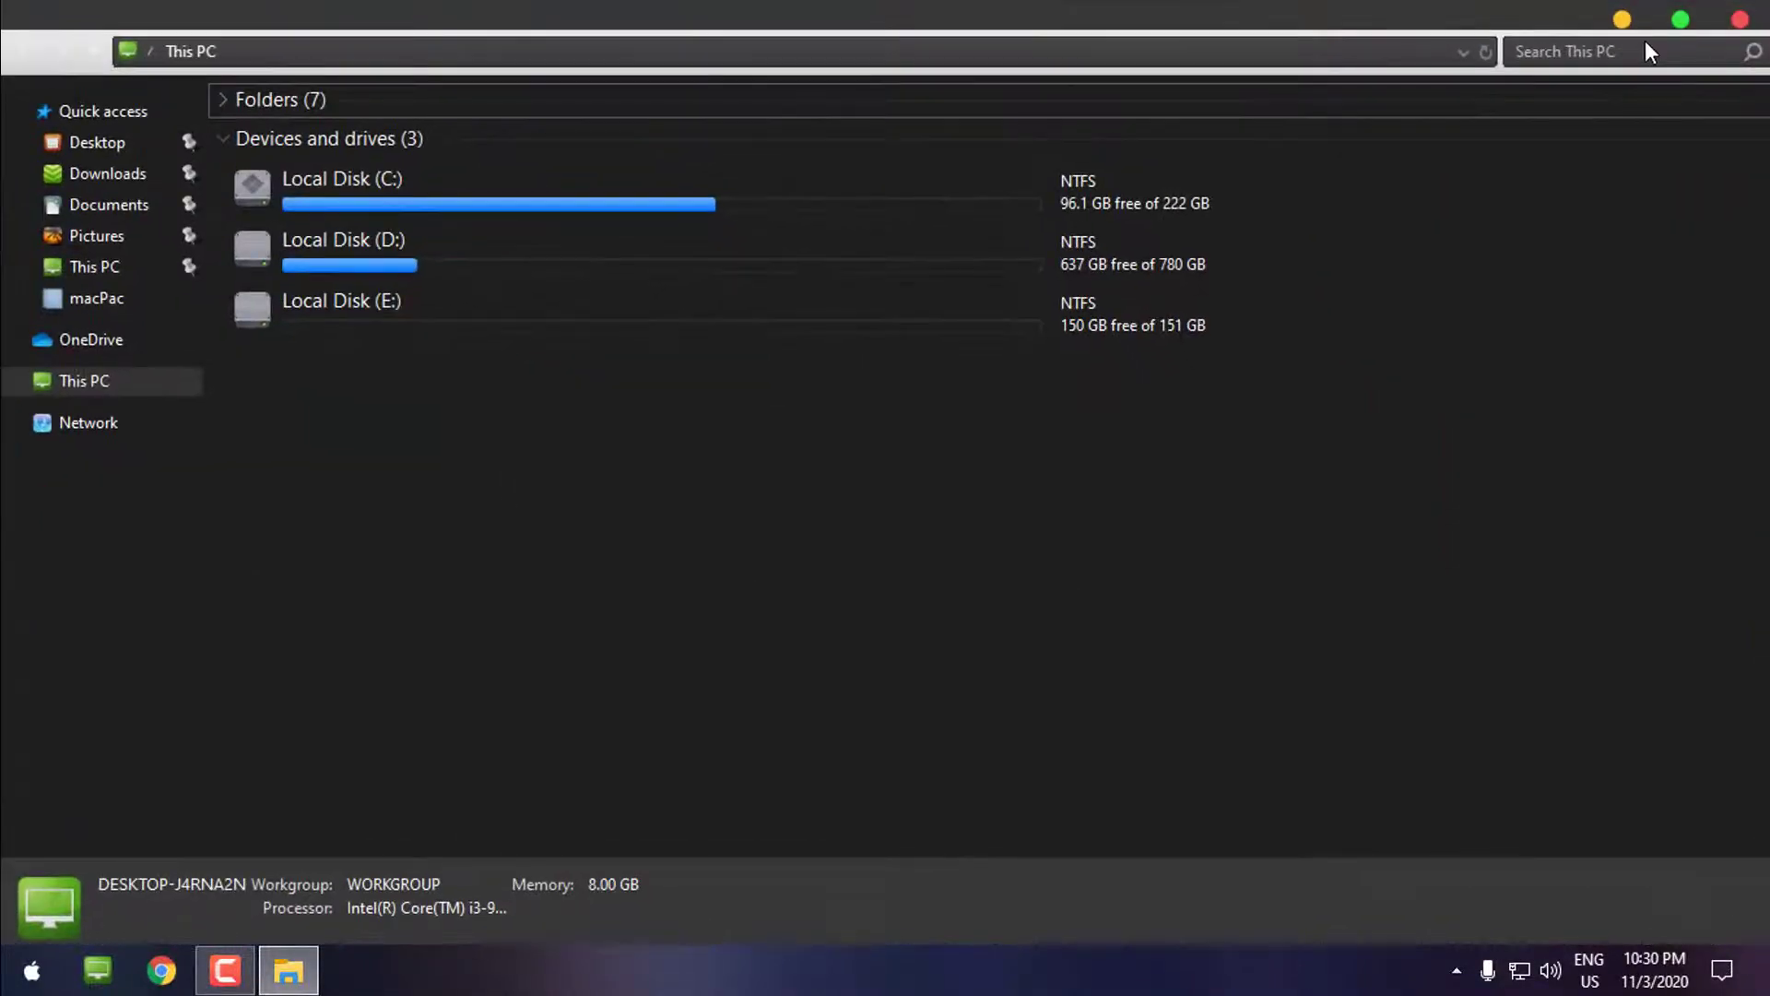
{"action": "left_click", "coordinate": [1722, 26]}
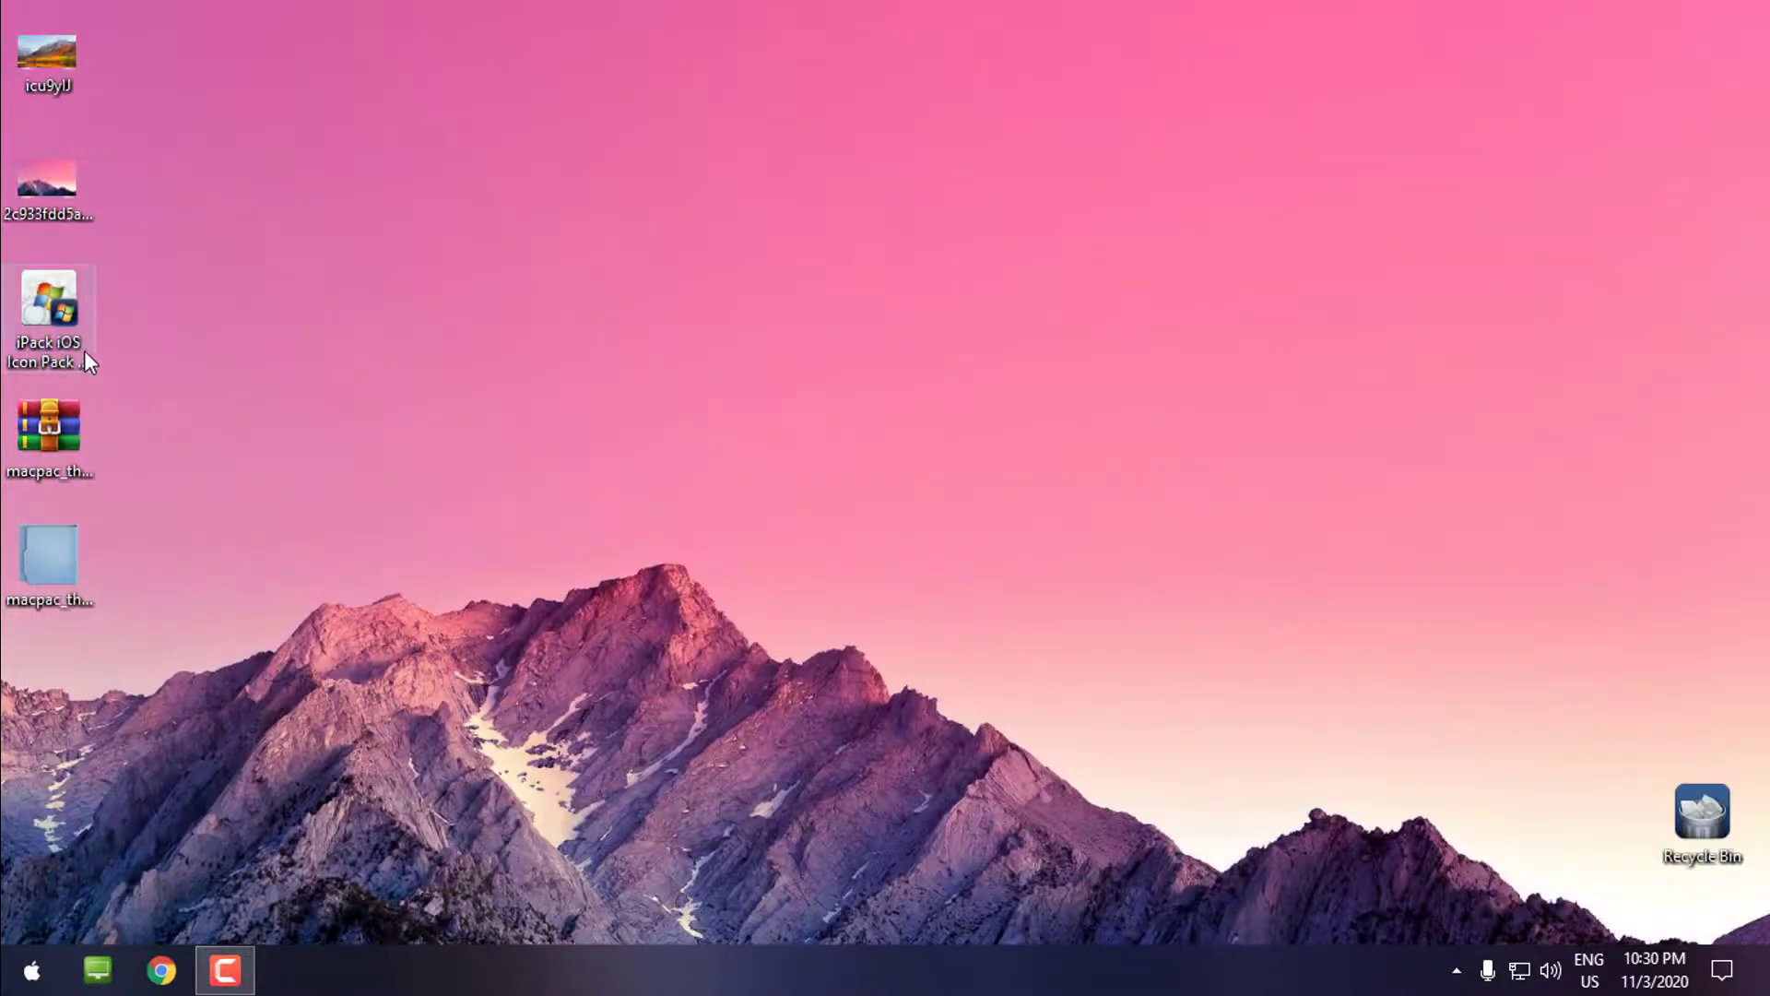
{"action": "left_click", "coordinate": [98, 971]}
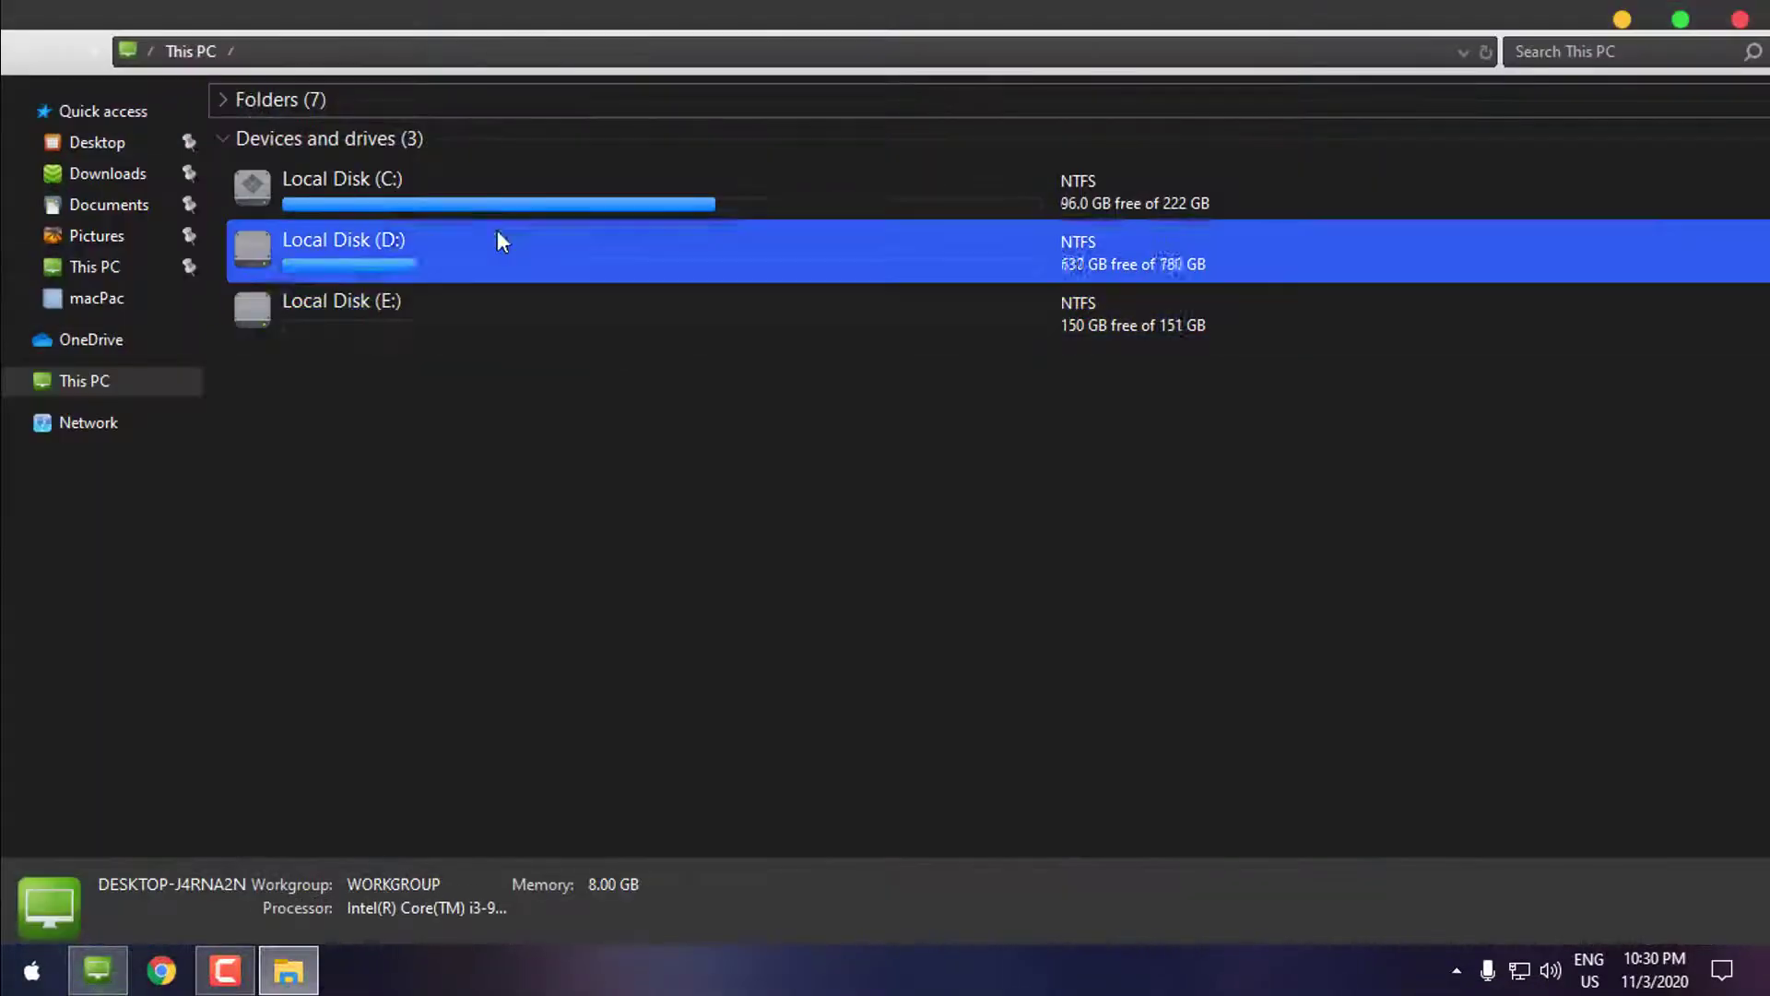
{"action": "left_click", "coordinate": [1741, 19]}
{"action": "left_click", "coordinate": [60, 292]}
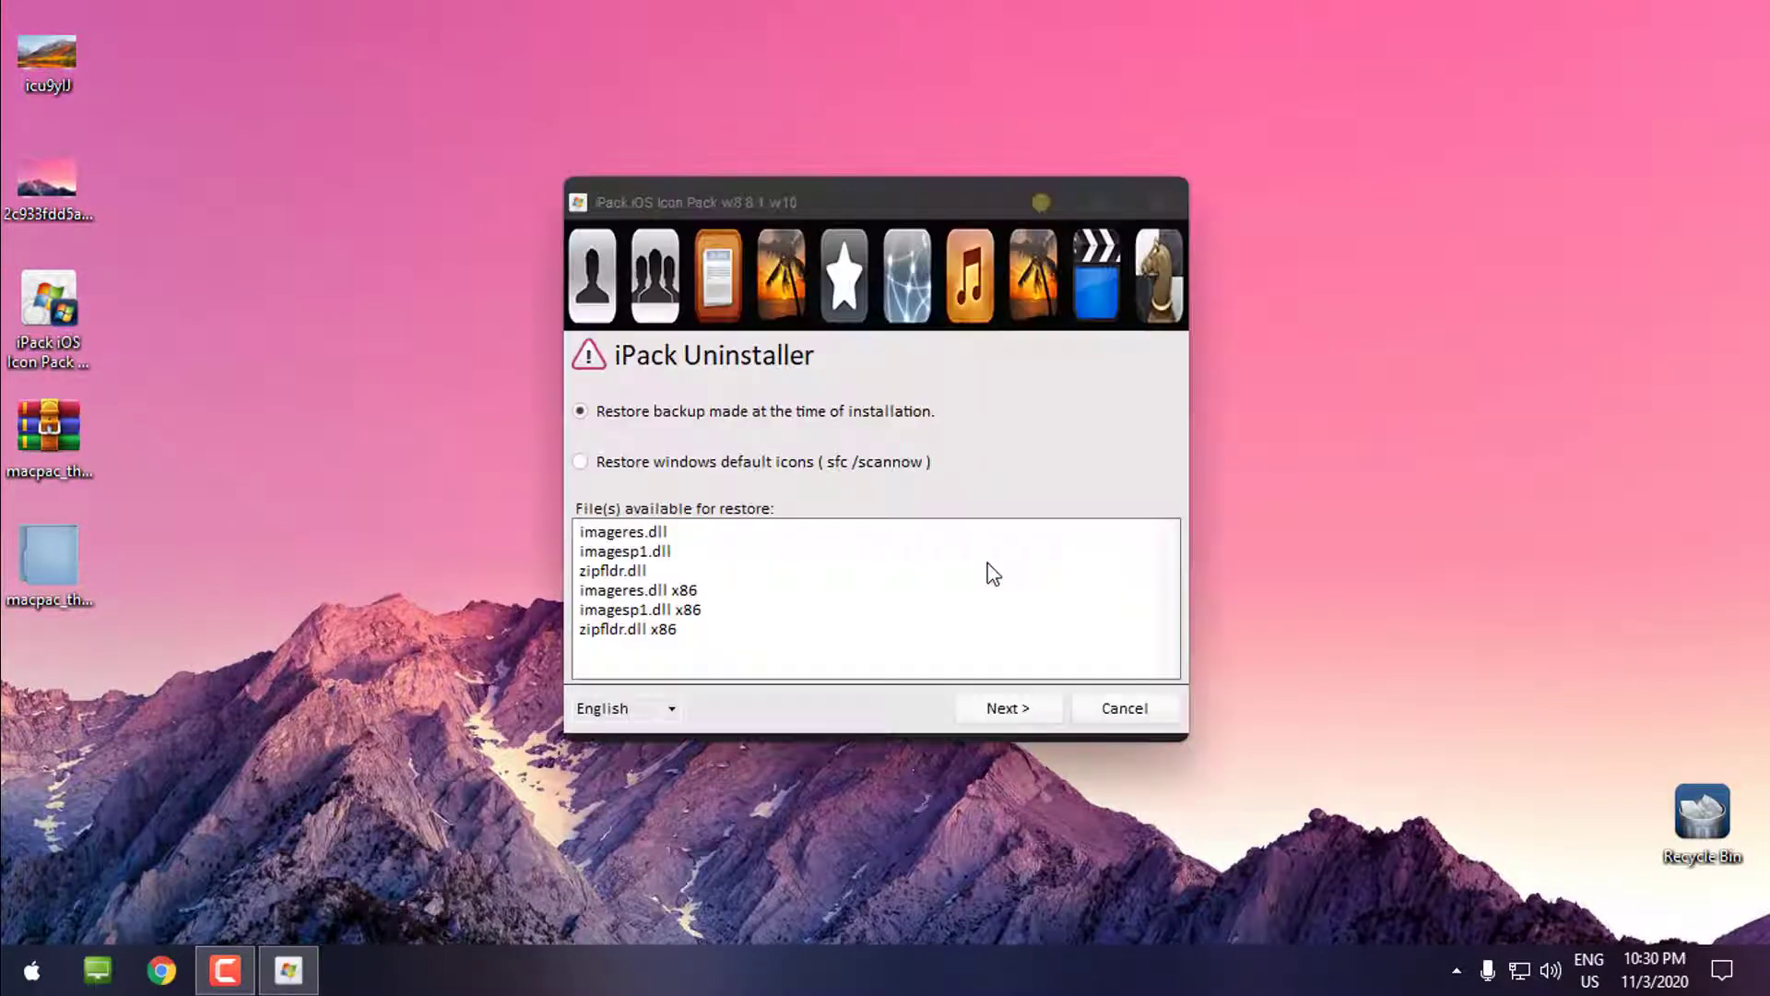
{"action": "key", "text": "Down"}
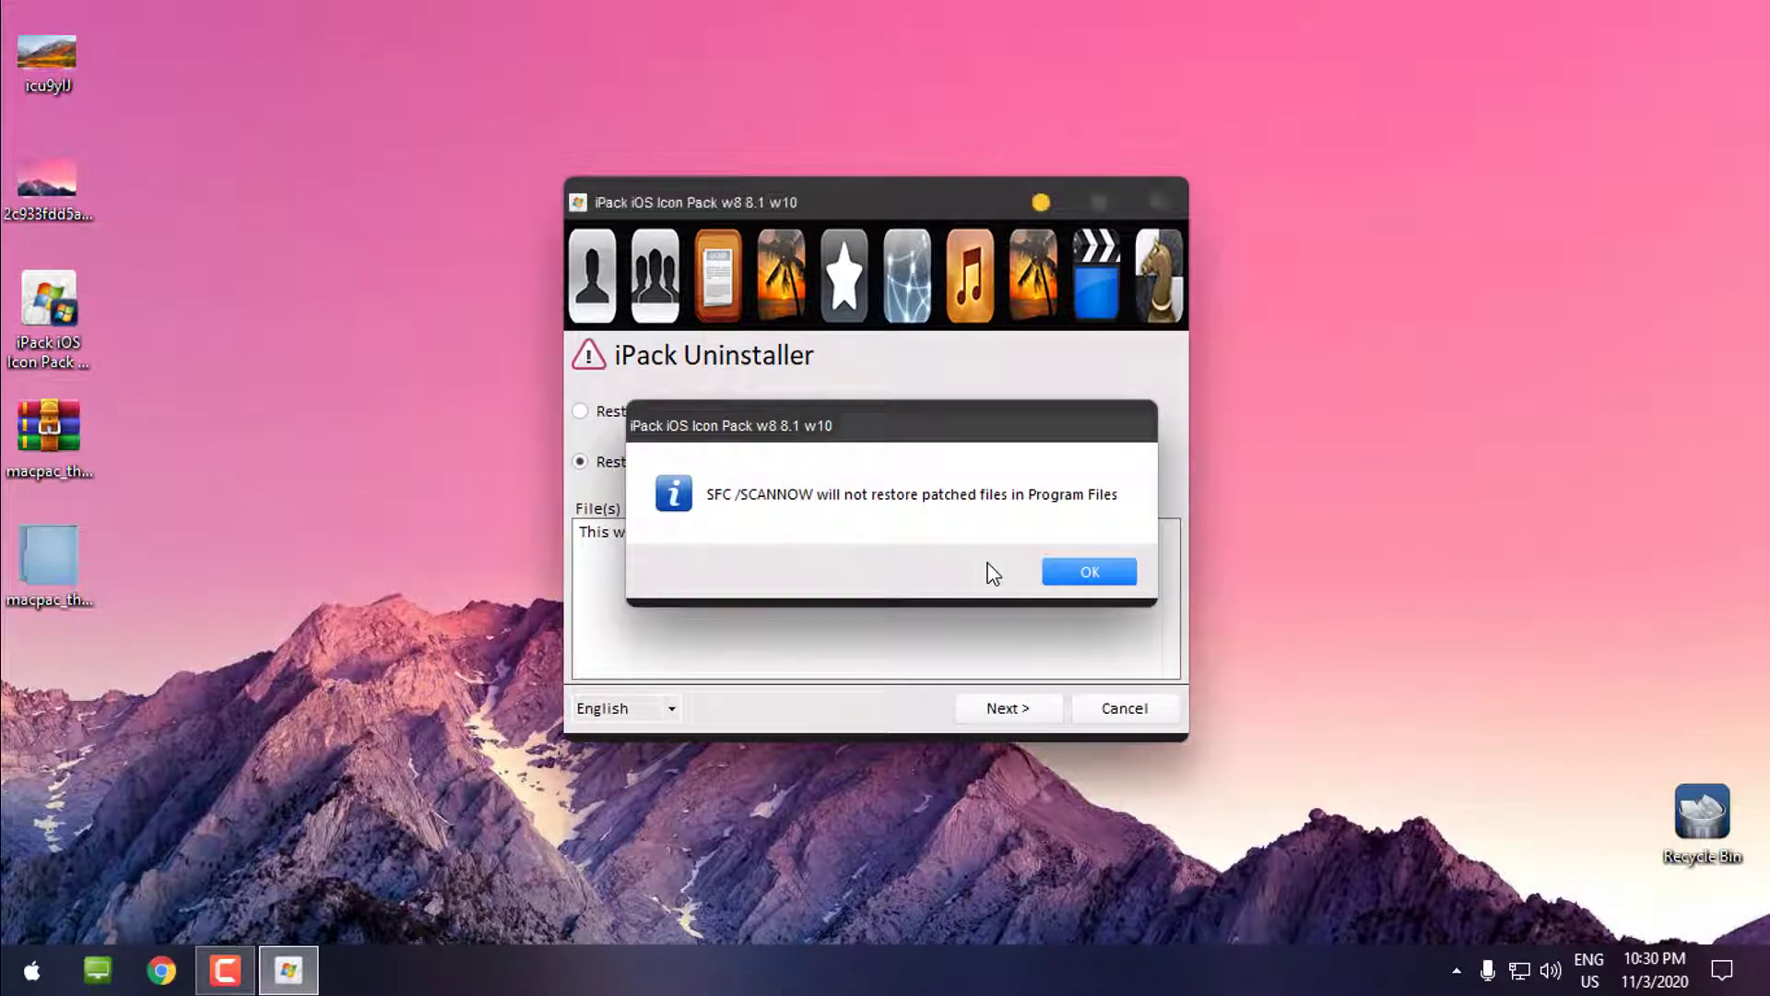
{"action": "key", "text": "Return"}
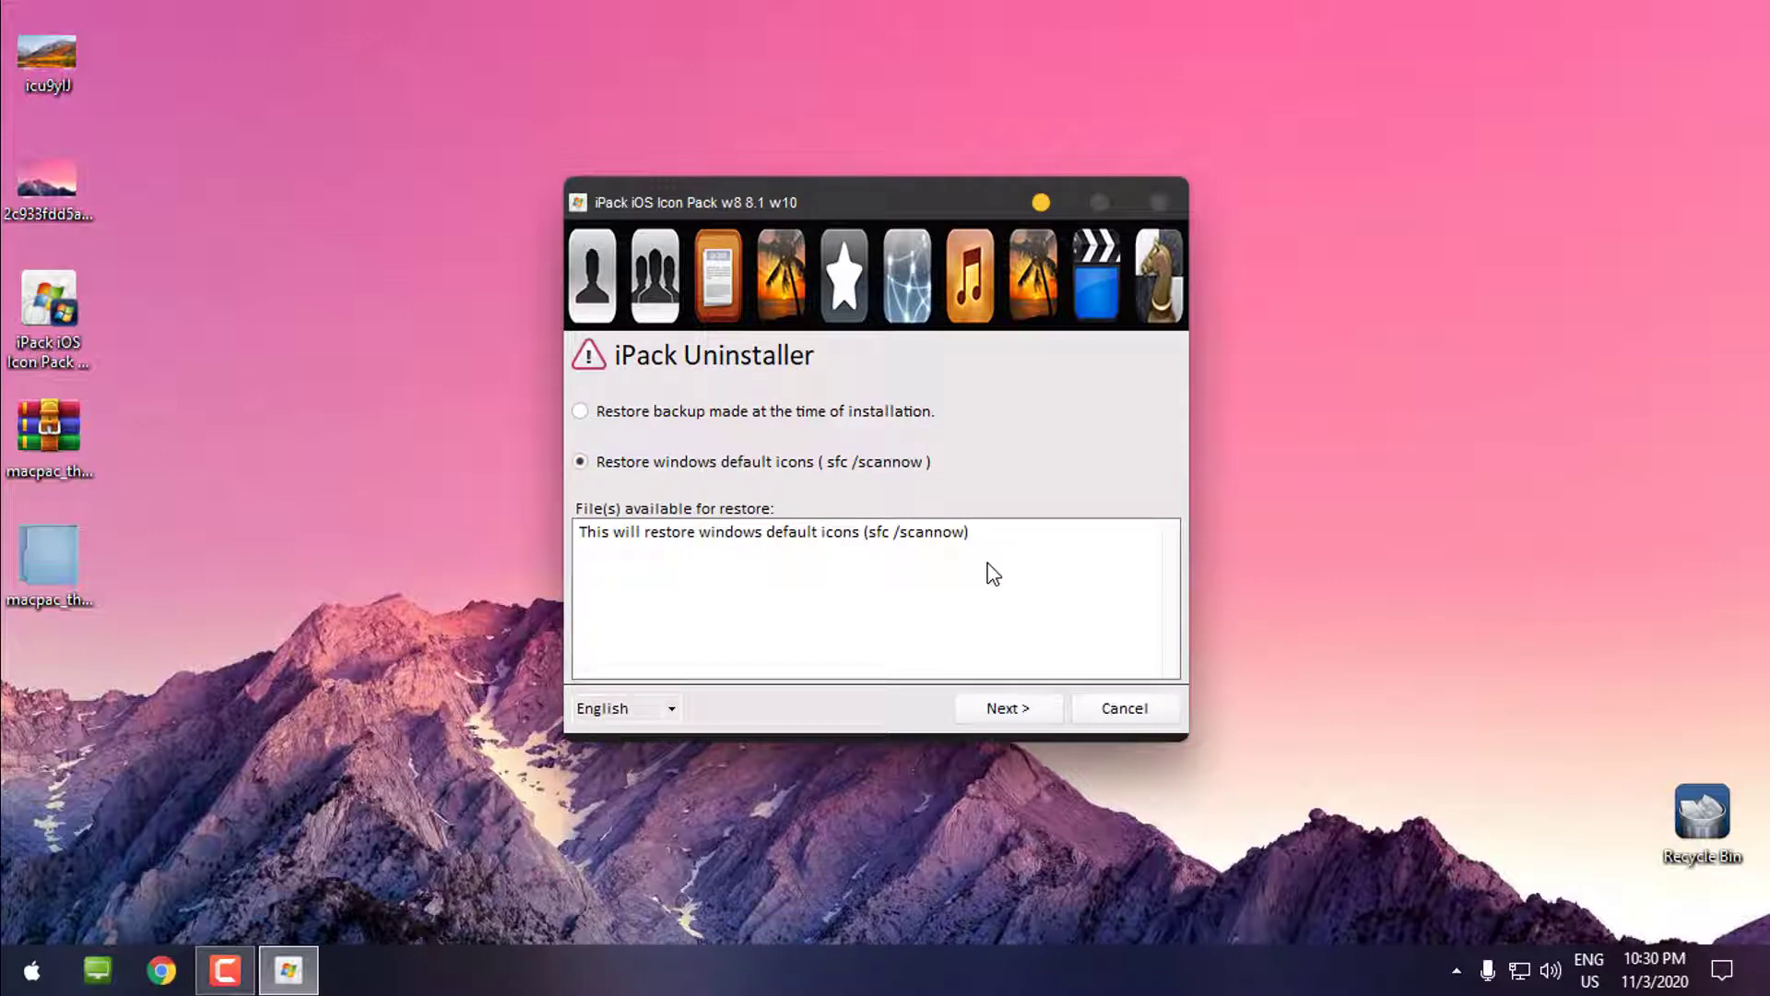
{"action": "key", "text": "Up"}
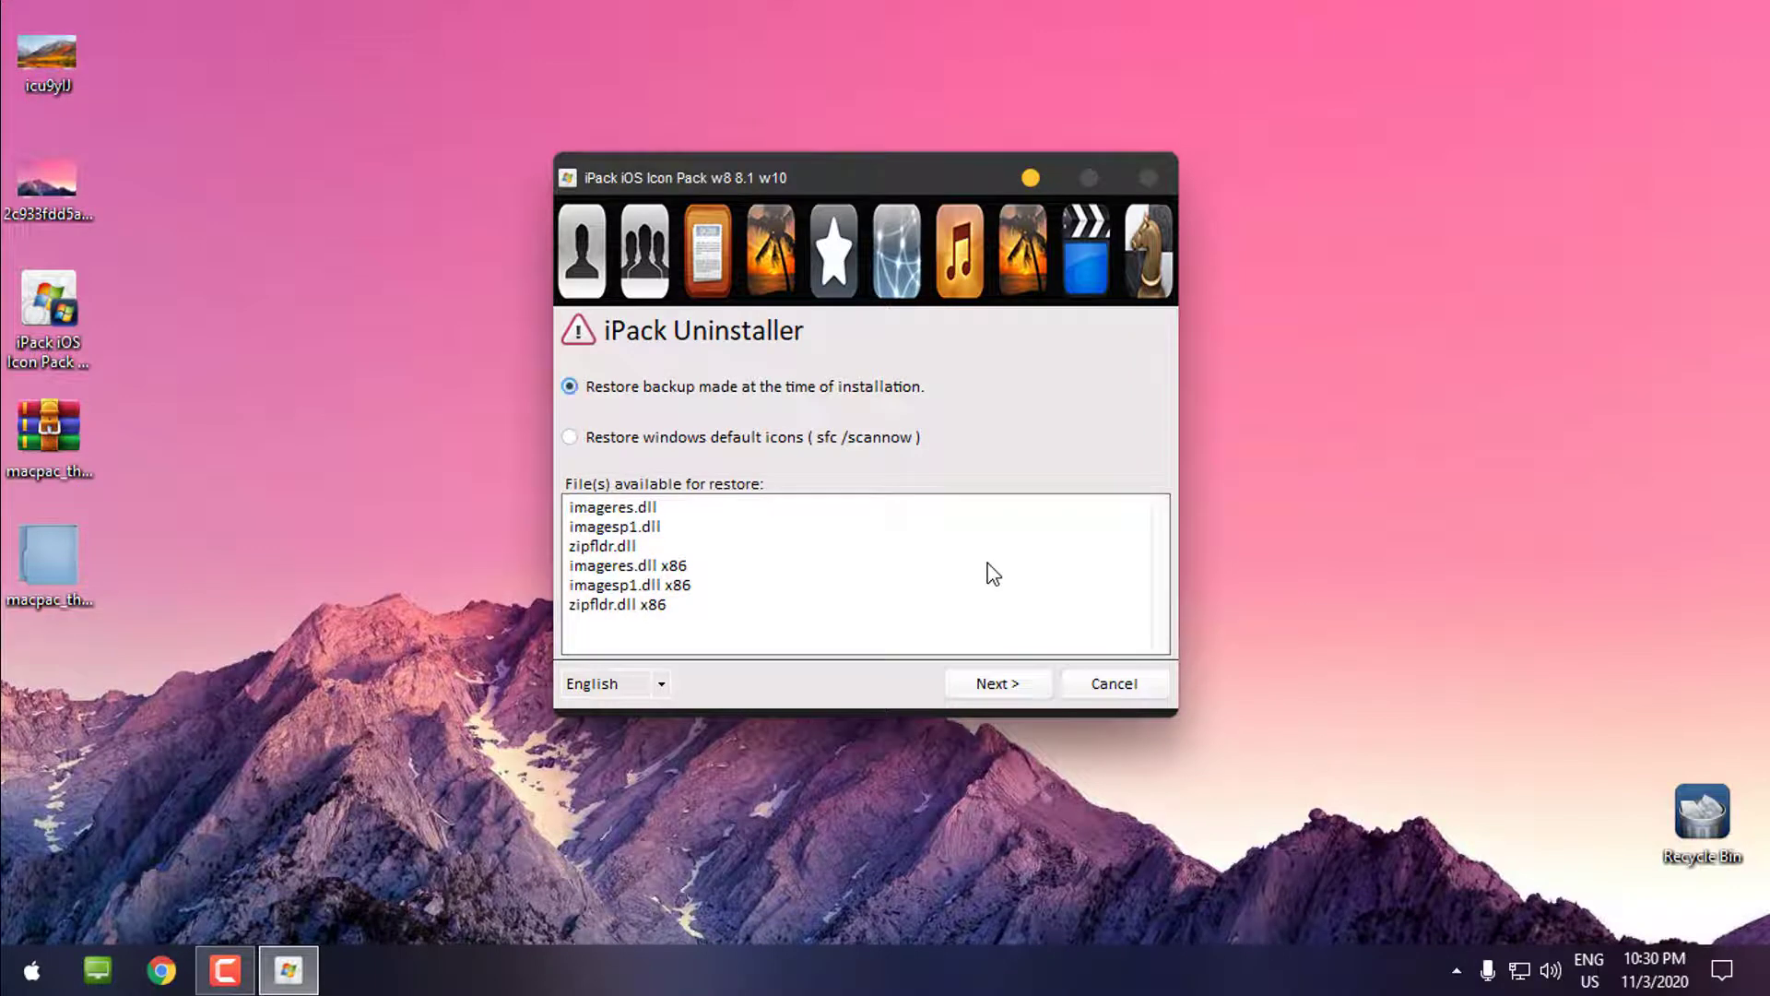
{"action": "key", "text": "Tab"}
{"action": "key", "text": "Tab"}
{"action": "key", "text": "Tab"}
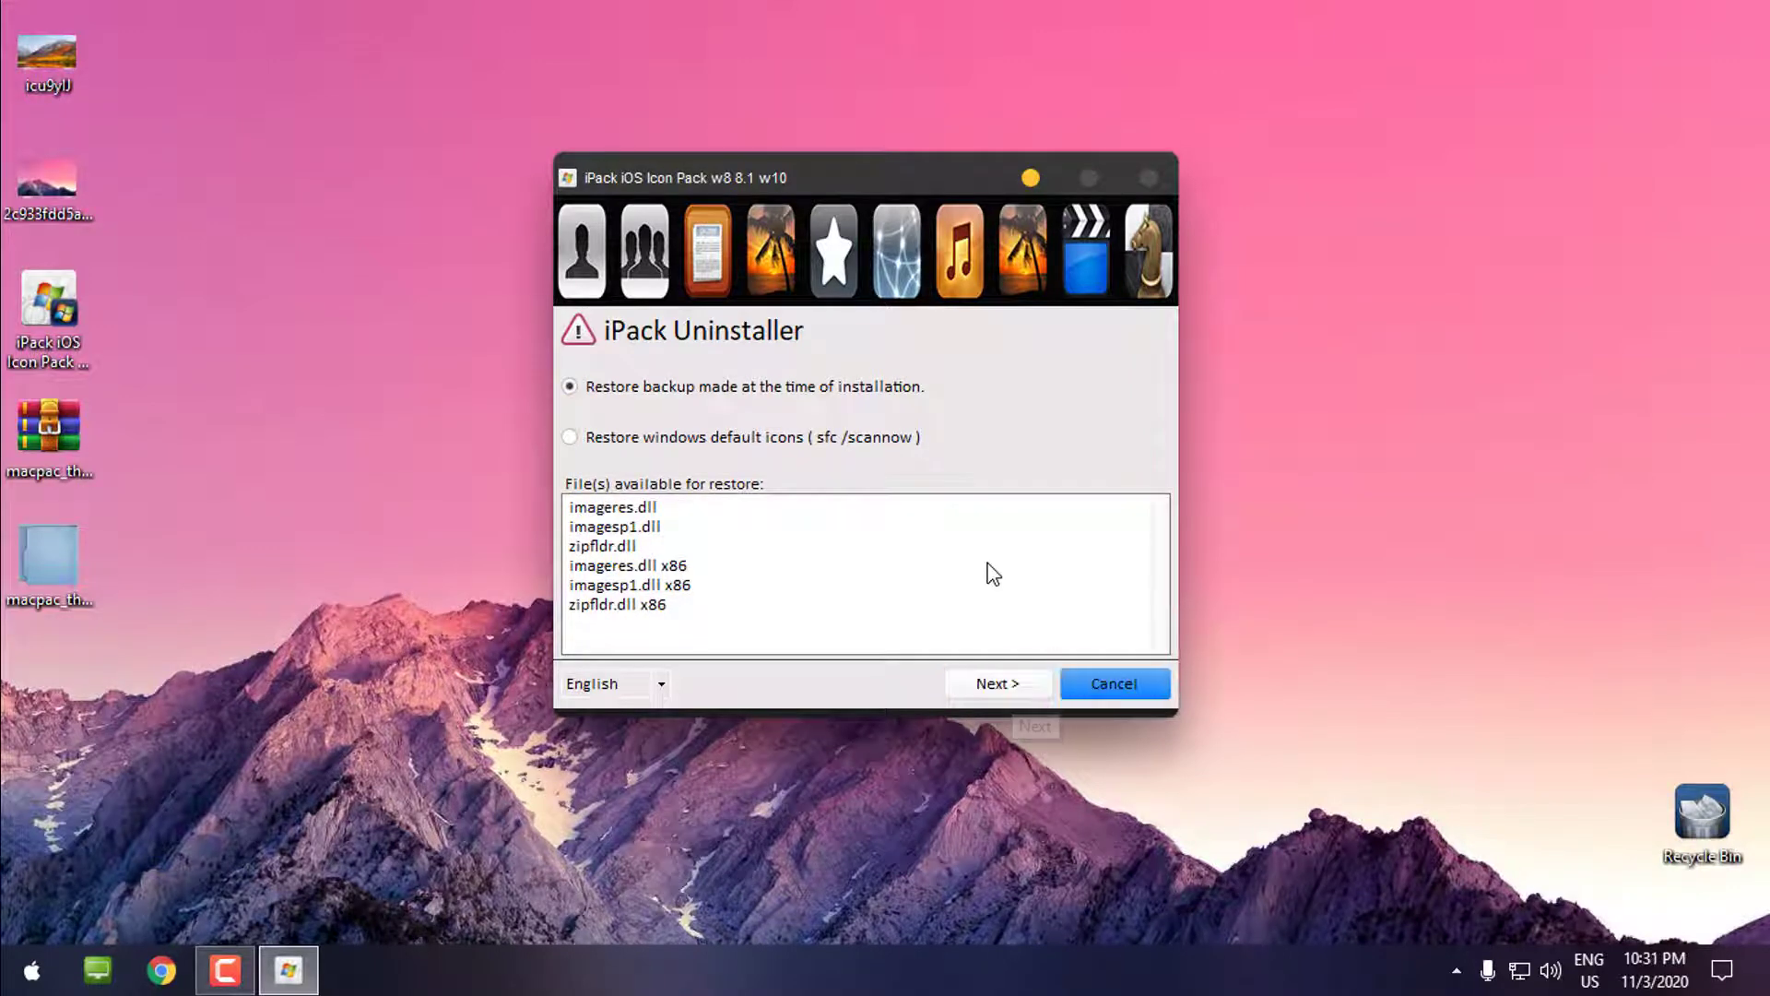
{"action": "key", "text": "Tab"}
{"action": "key", "text": "Tab"}
{"action": "key", "text": "Tab"}
{"action": "key", "text": "Return"}
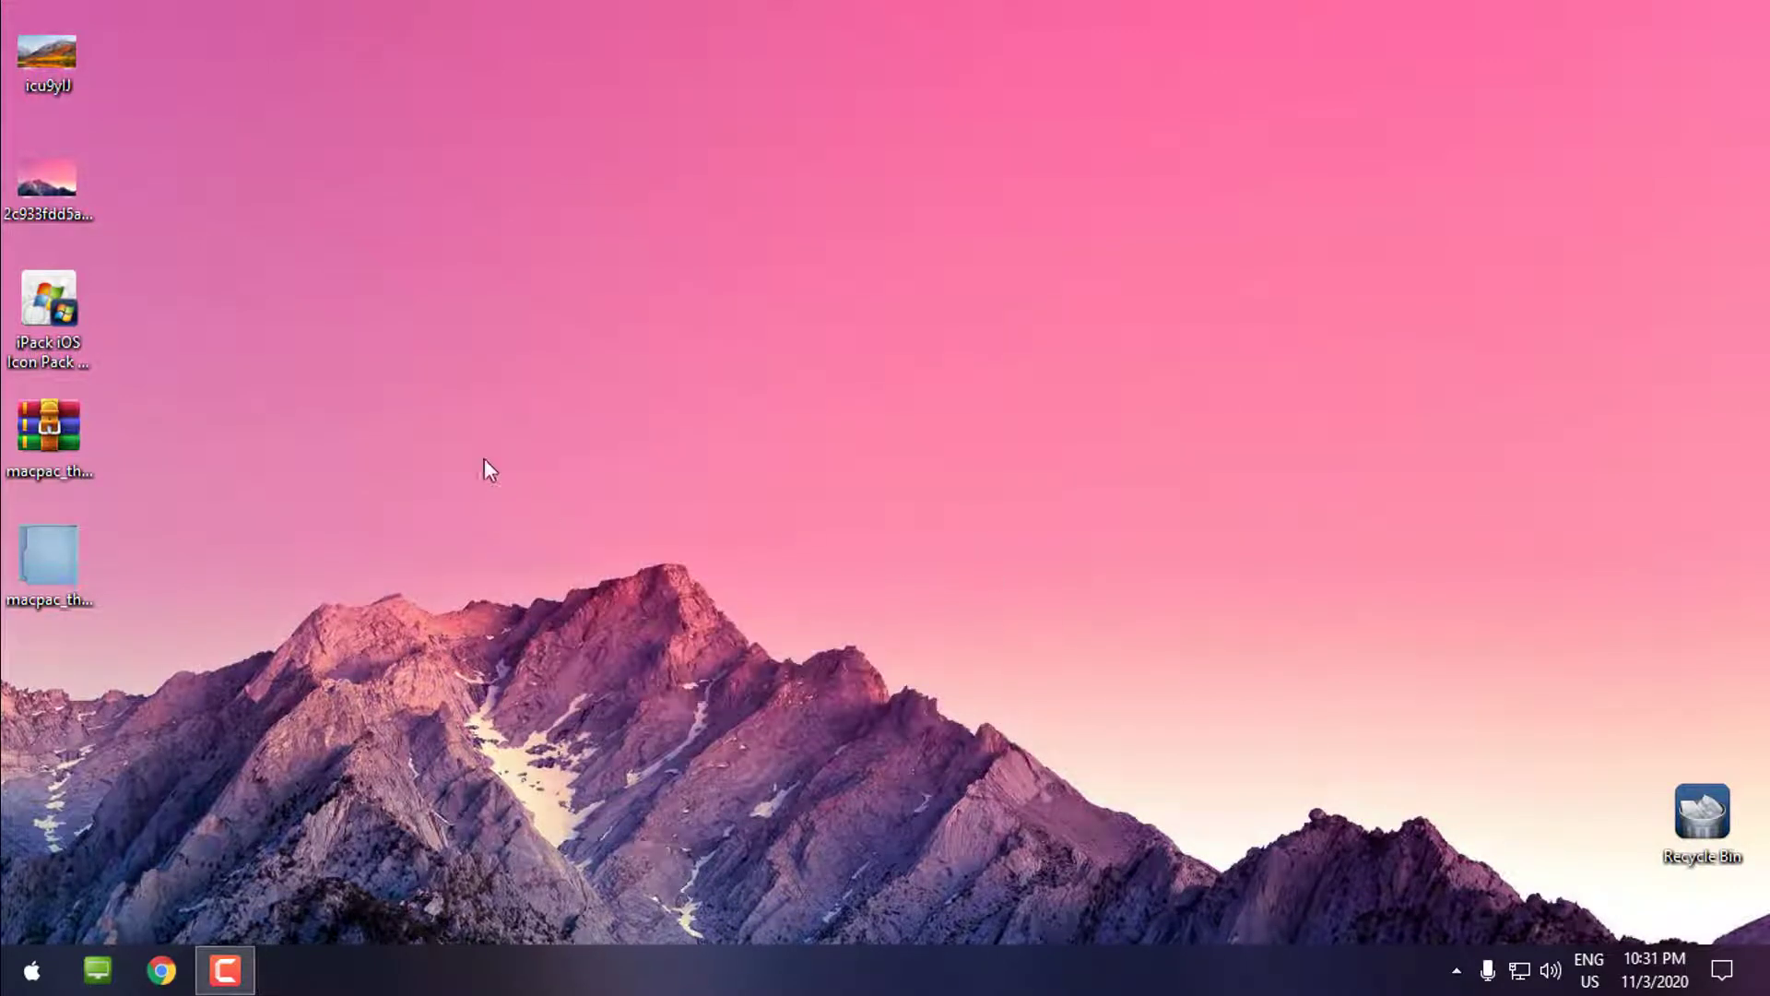
{"action": "right_click", "coordinate": [401, 338]}
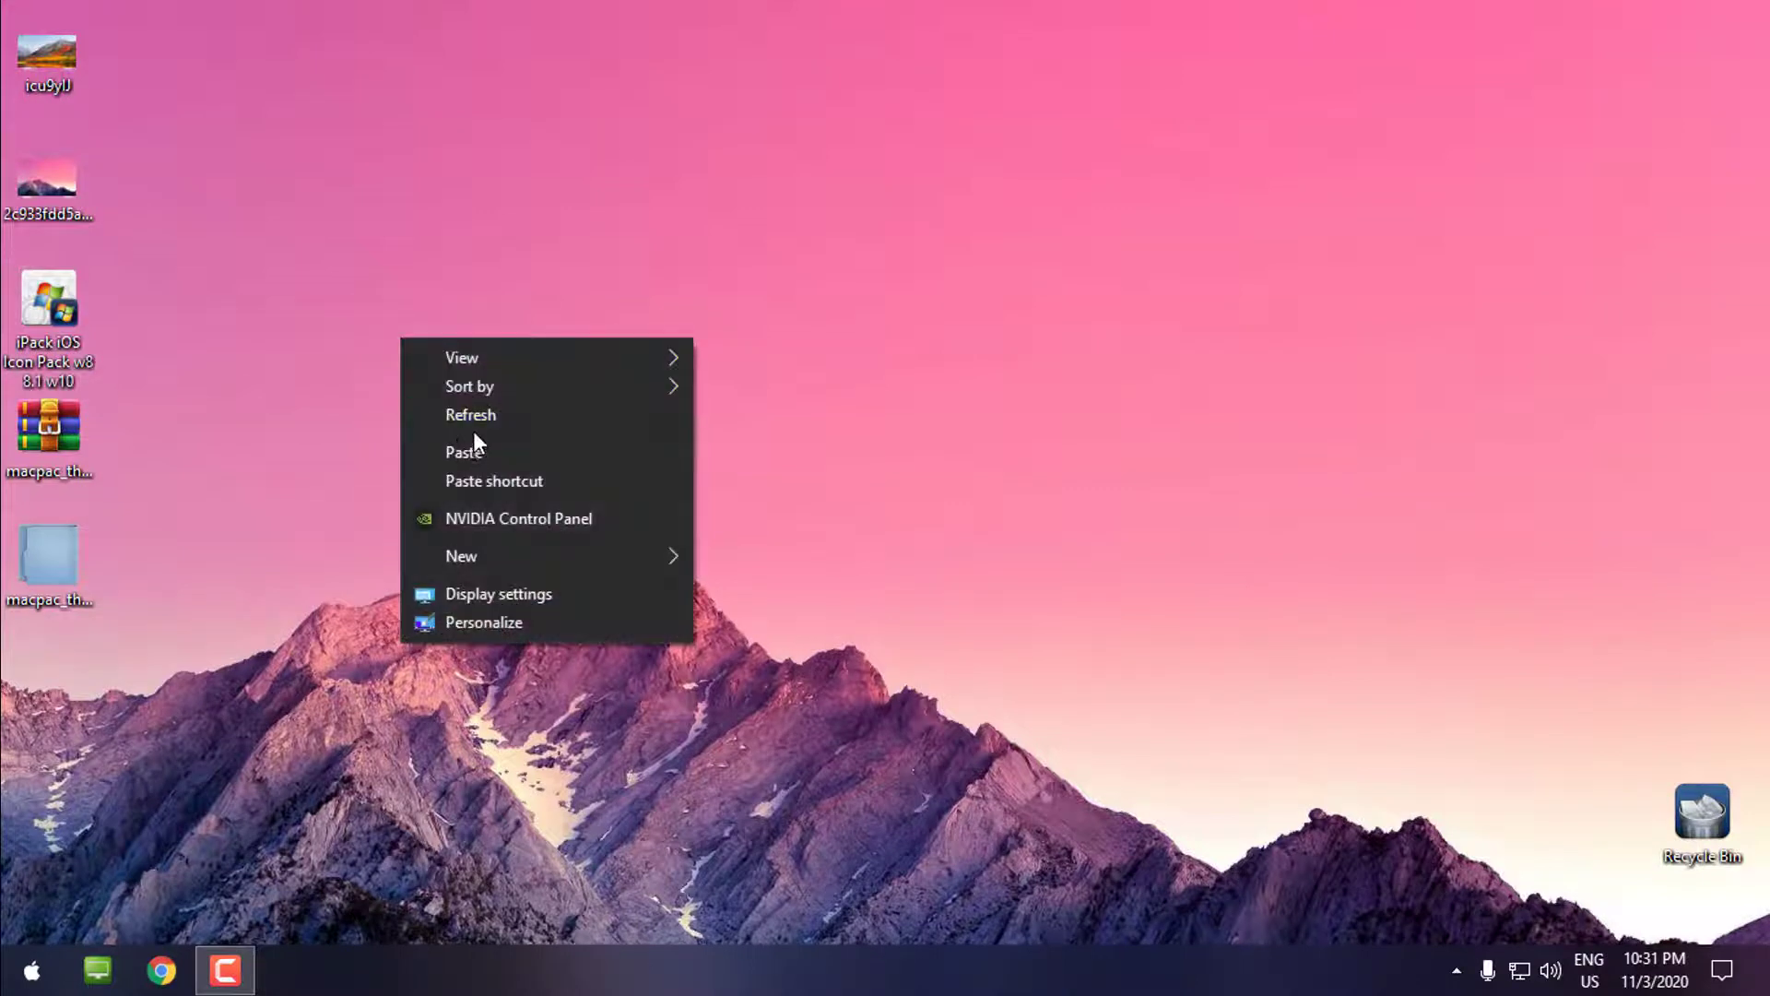
{"action": "left_click", "coordinate": [483, 421]}
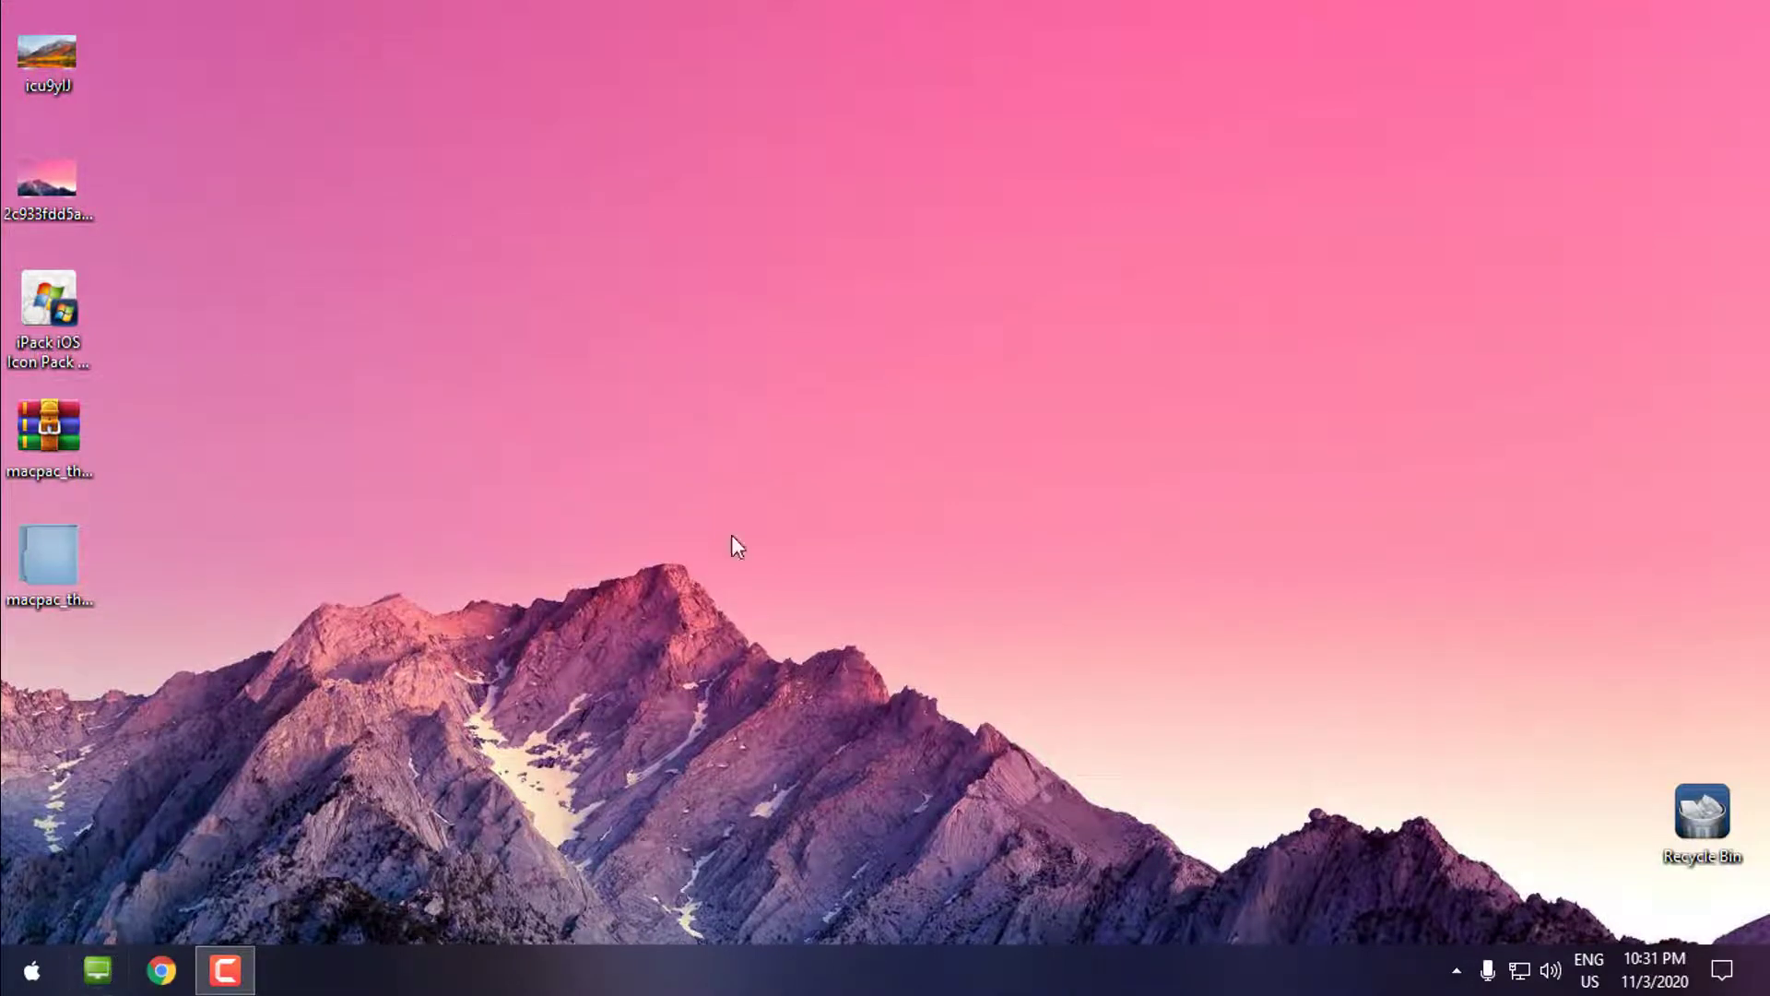
{"action": "left_click", "coordinate": [16, 980]}
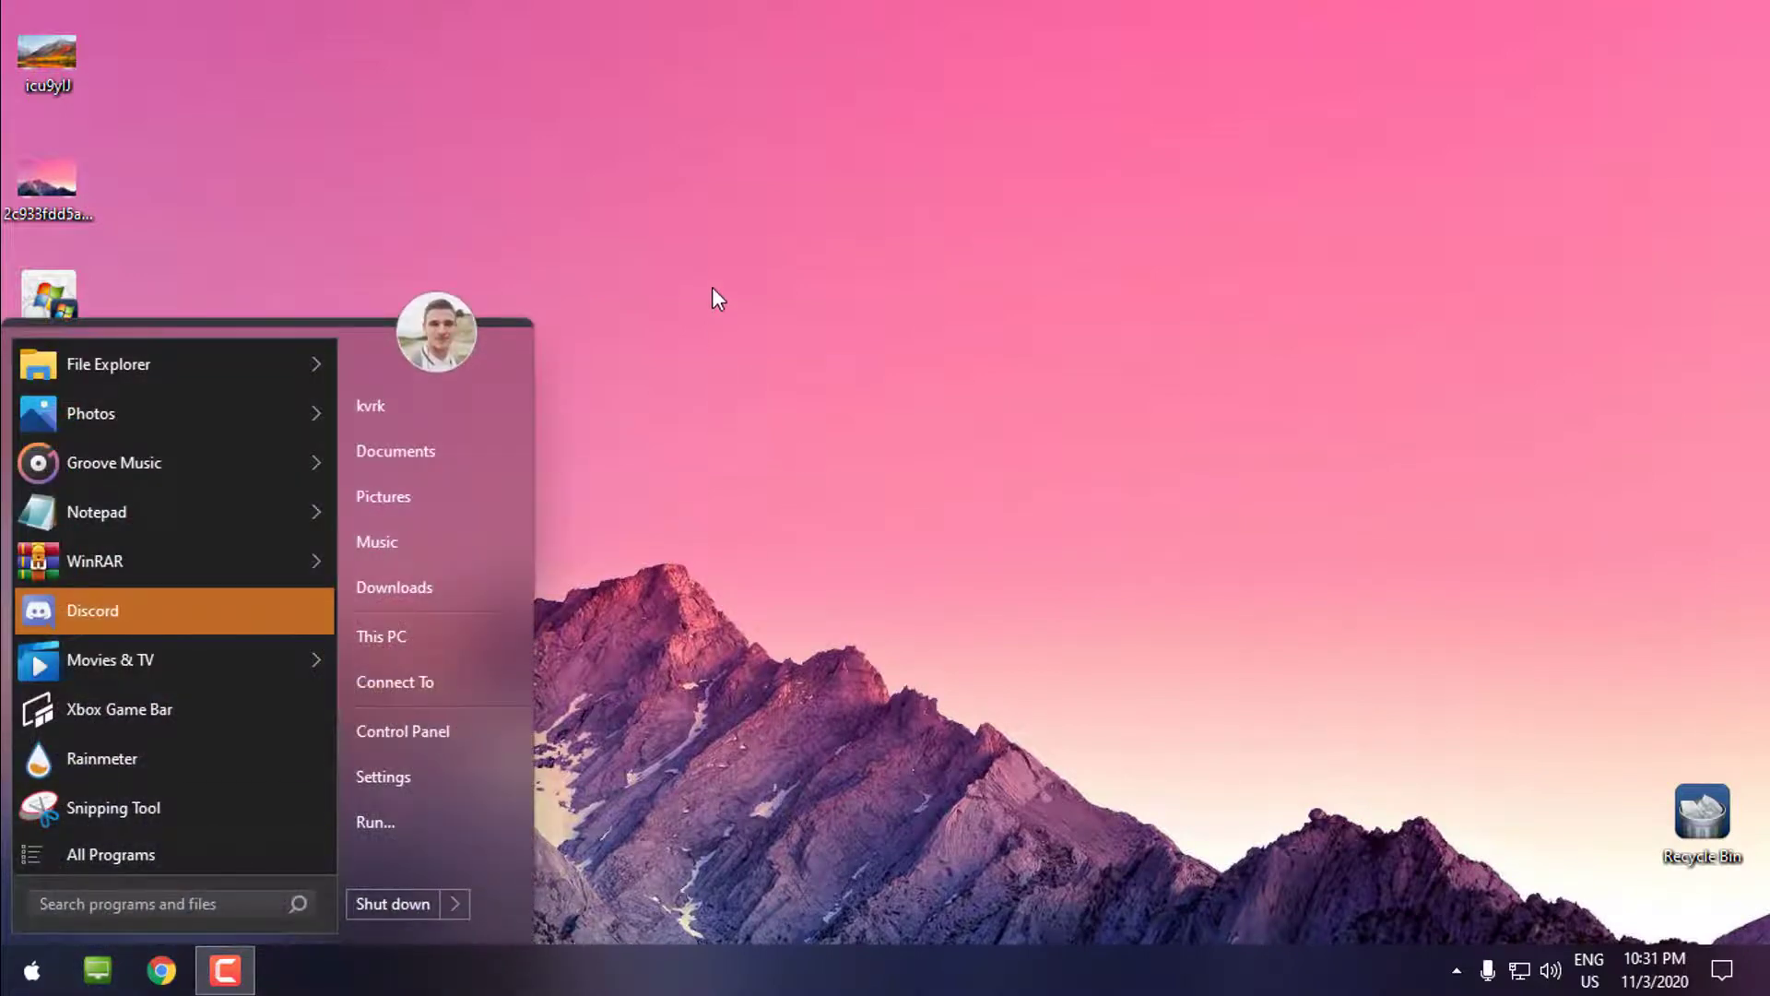
{"action": "left_click", "coordinate": [31, 972]}
{"action": "left_click", "coordinate": [91, 974]}
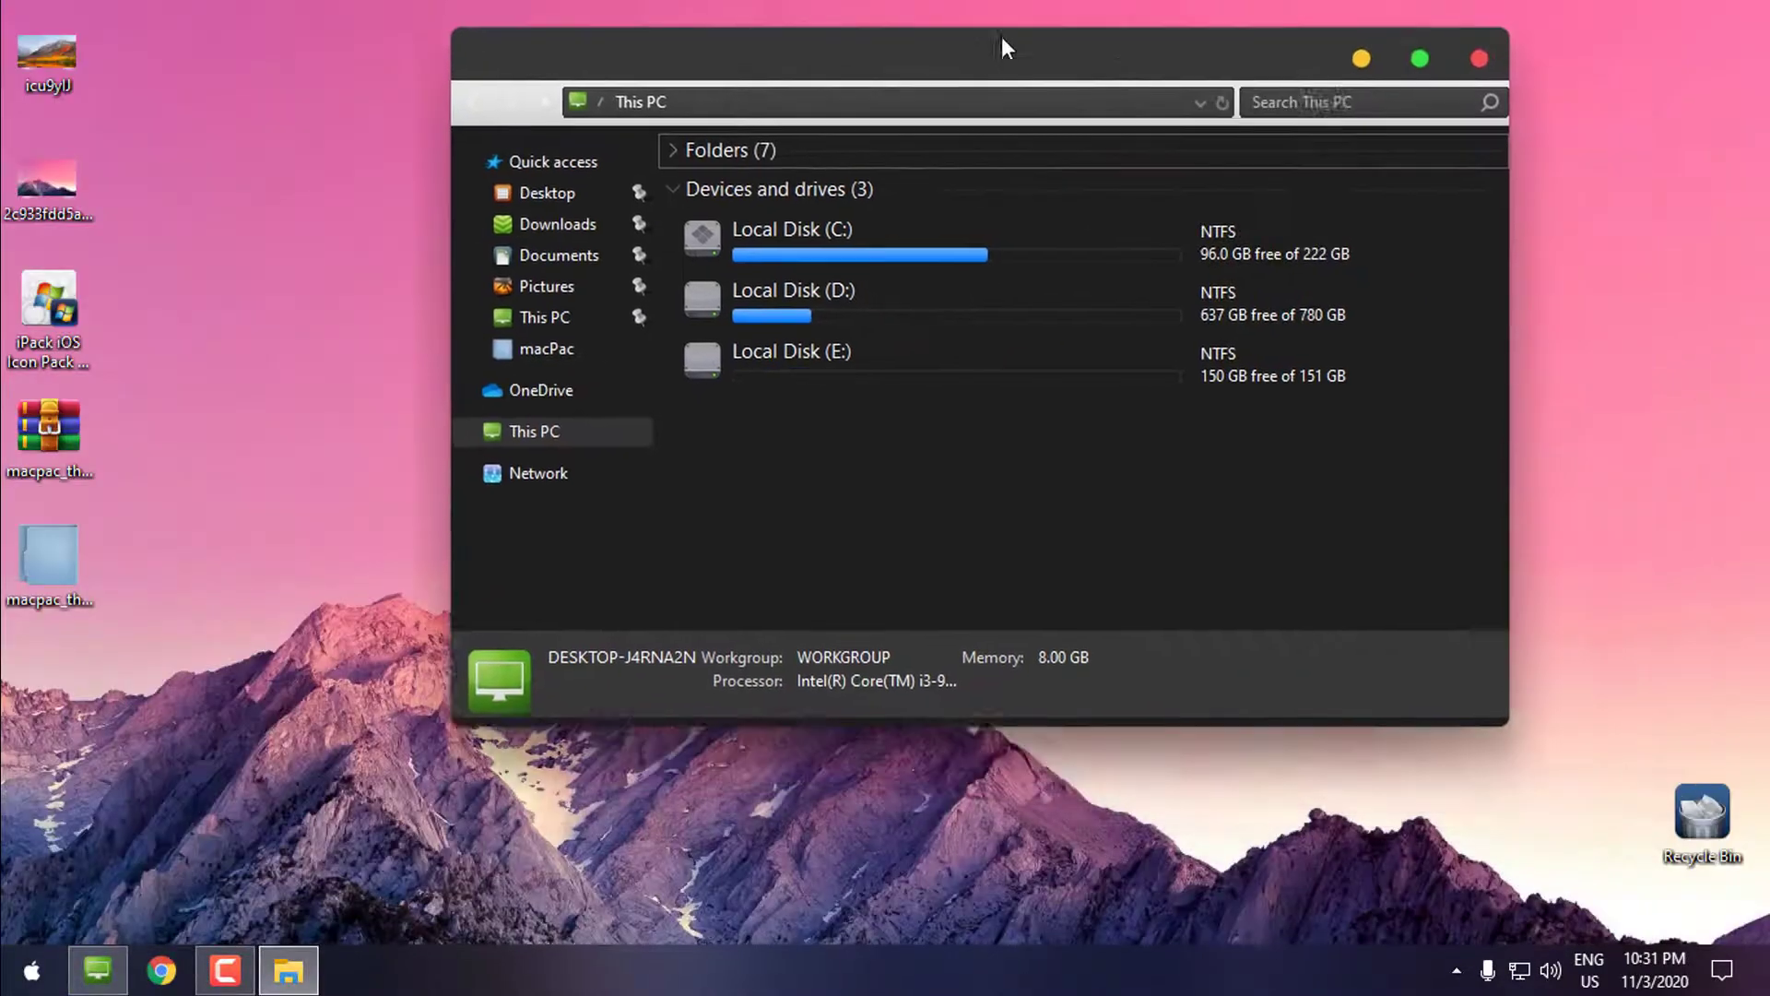
{"action": "left_click_drag", "start_coordinate": [1001, 49], "coordinate": [1102, 118]}
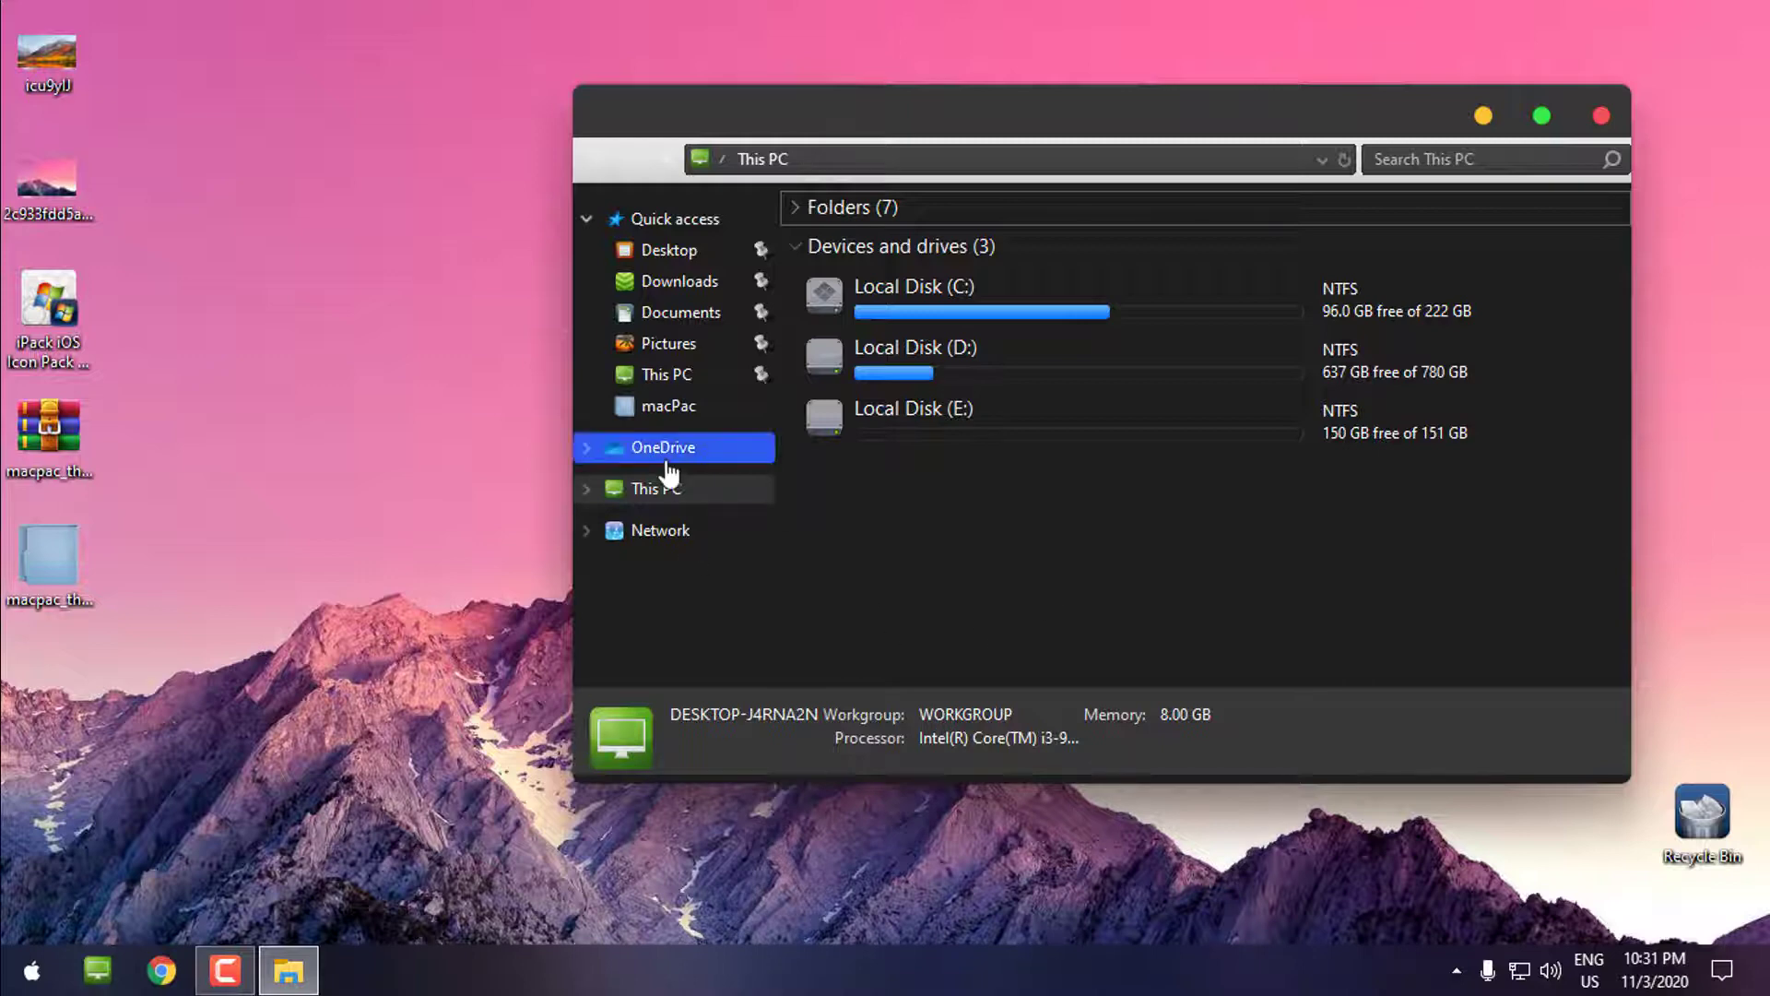
{"action": "mouse_move", "coordinate": [91, 338]}
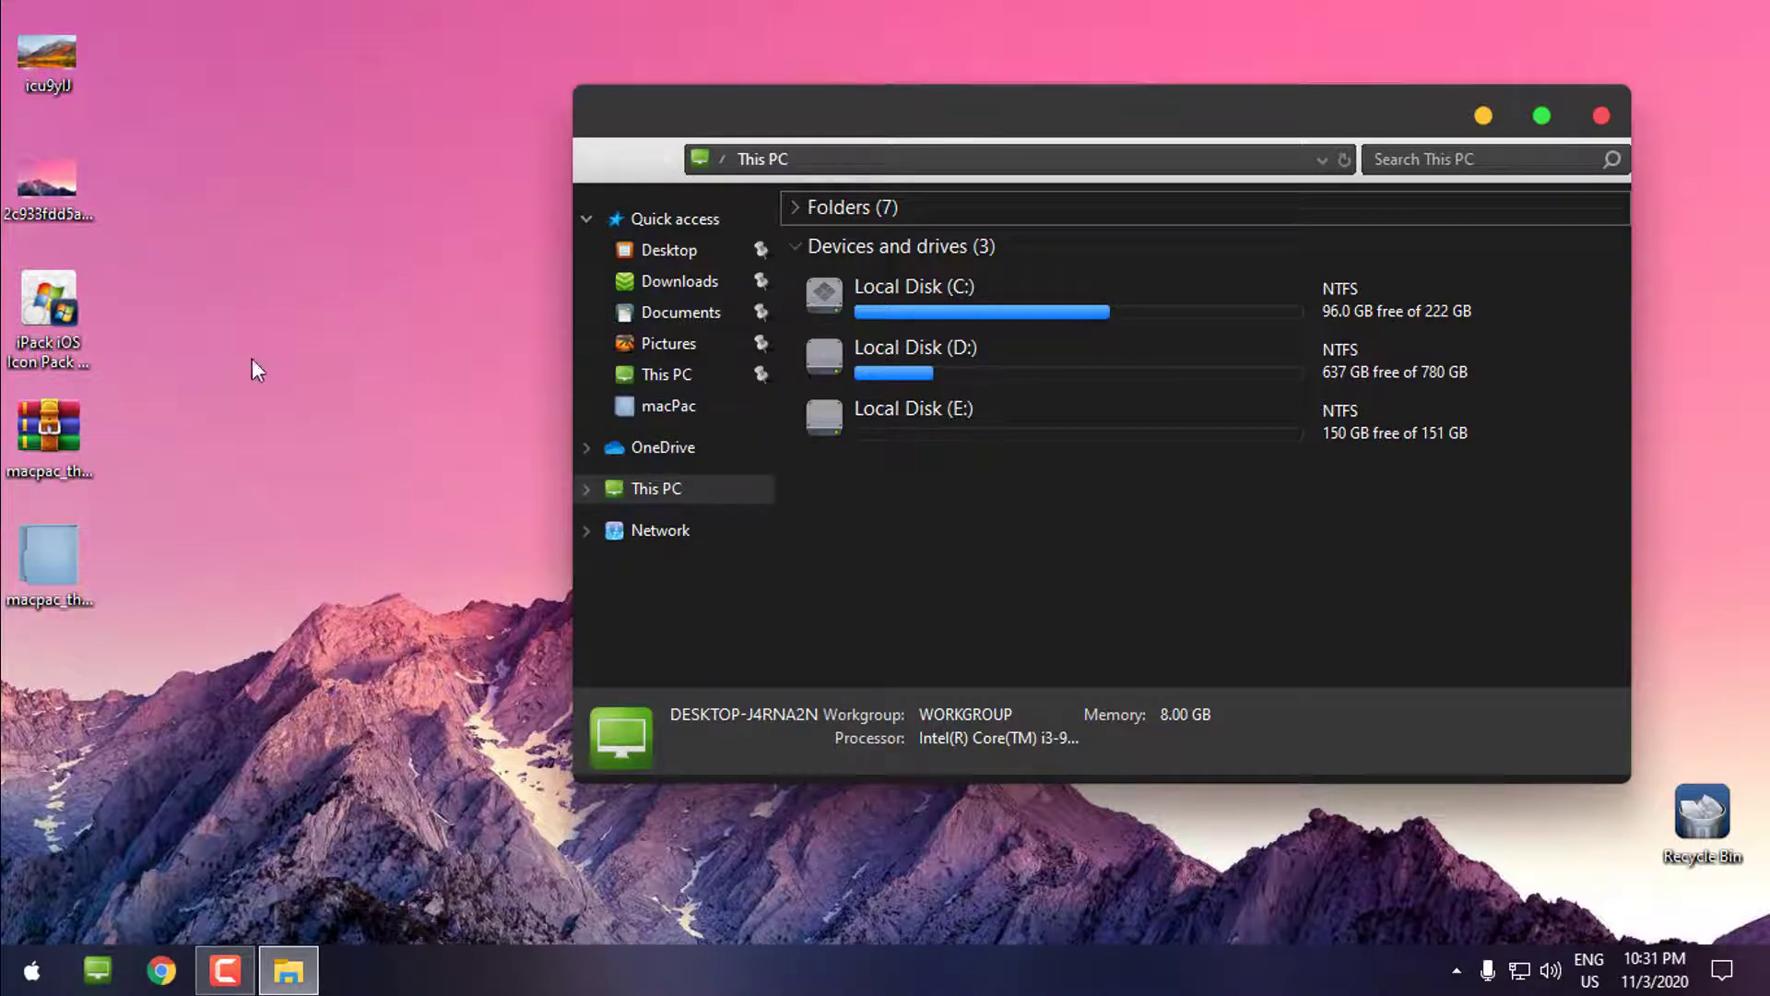
{"action": "left_click", "coordinate": [1603, 116]}
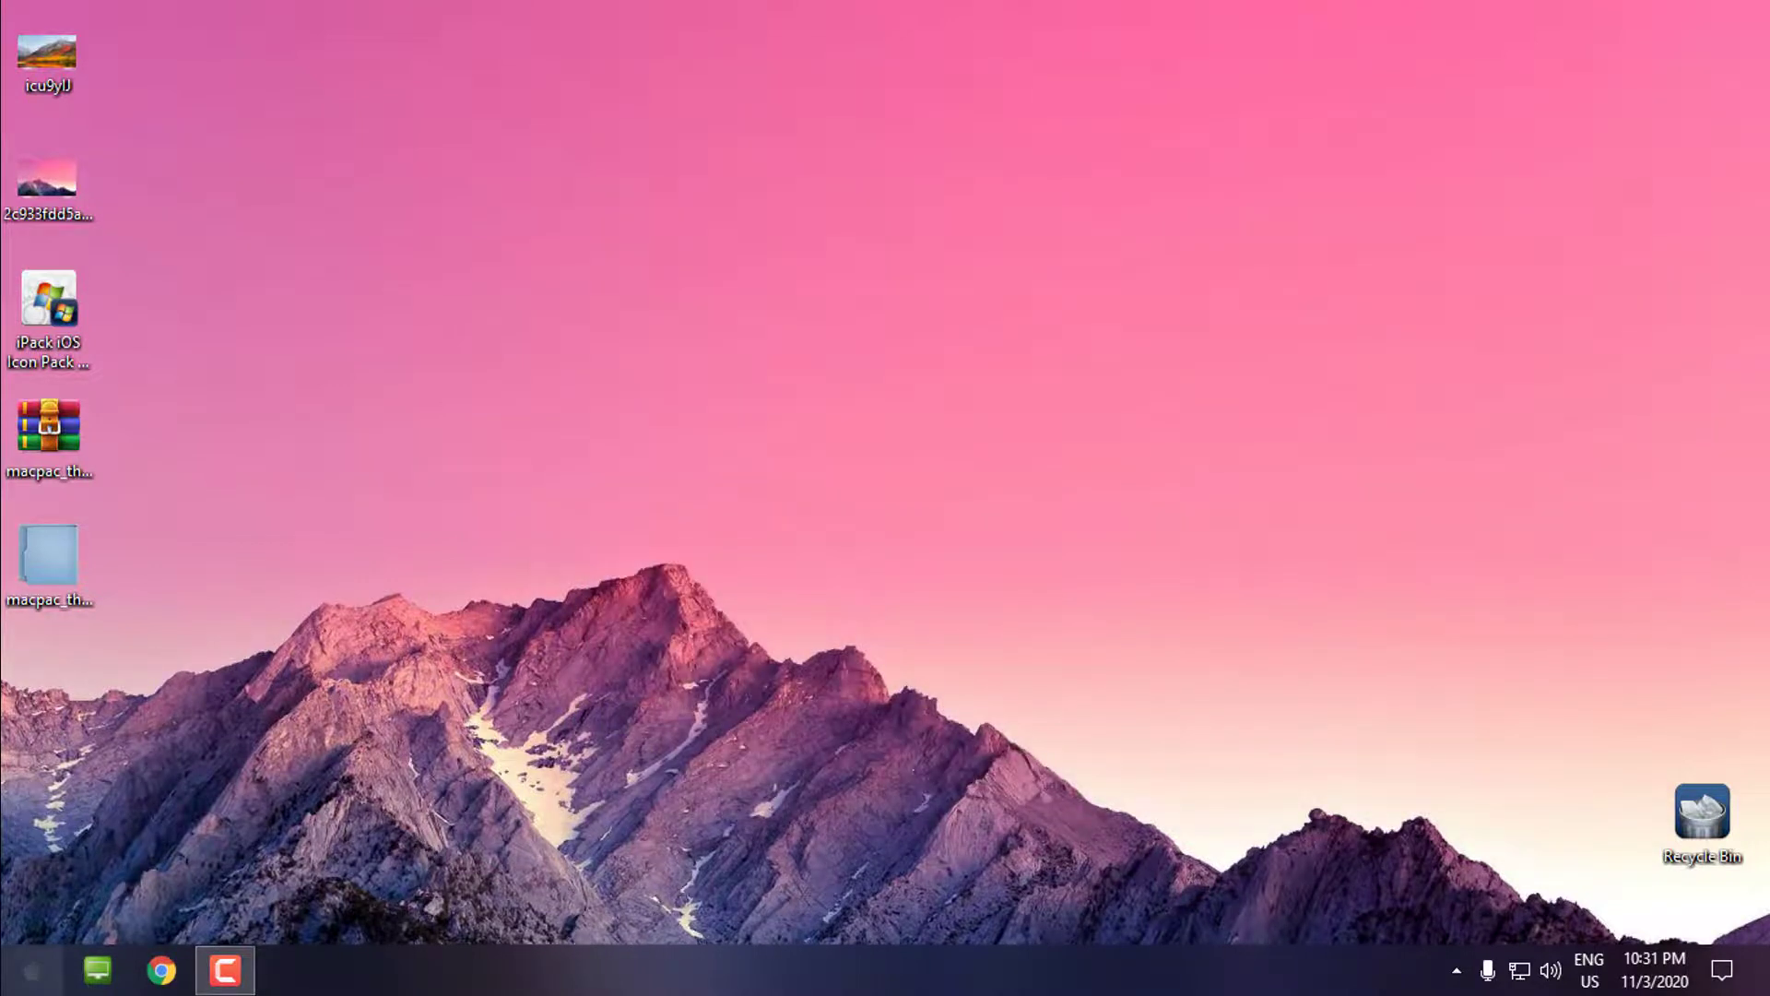
{"action": "left_click", "coordinate": [32, 971]}
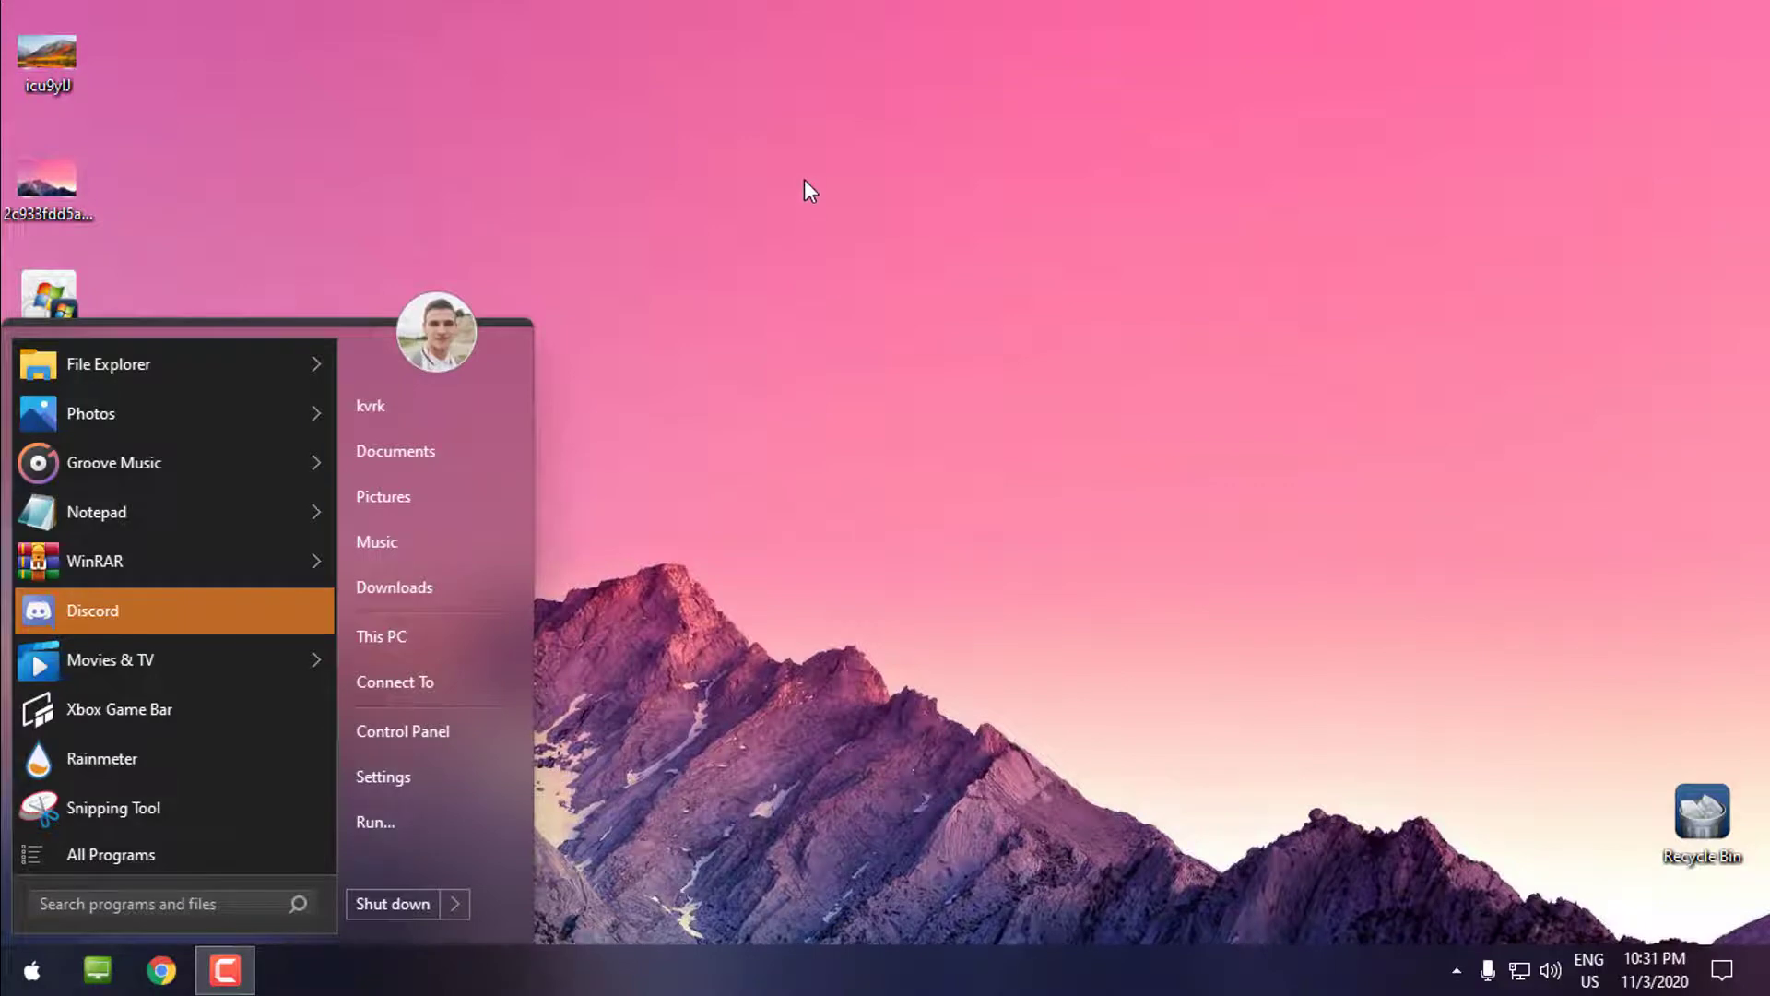
{"action": "left_click", "coordinate": [94, 973]}
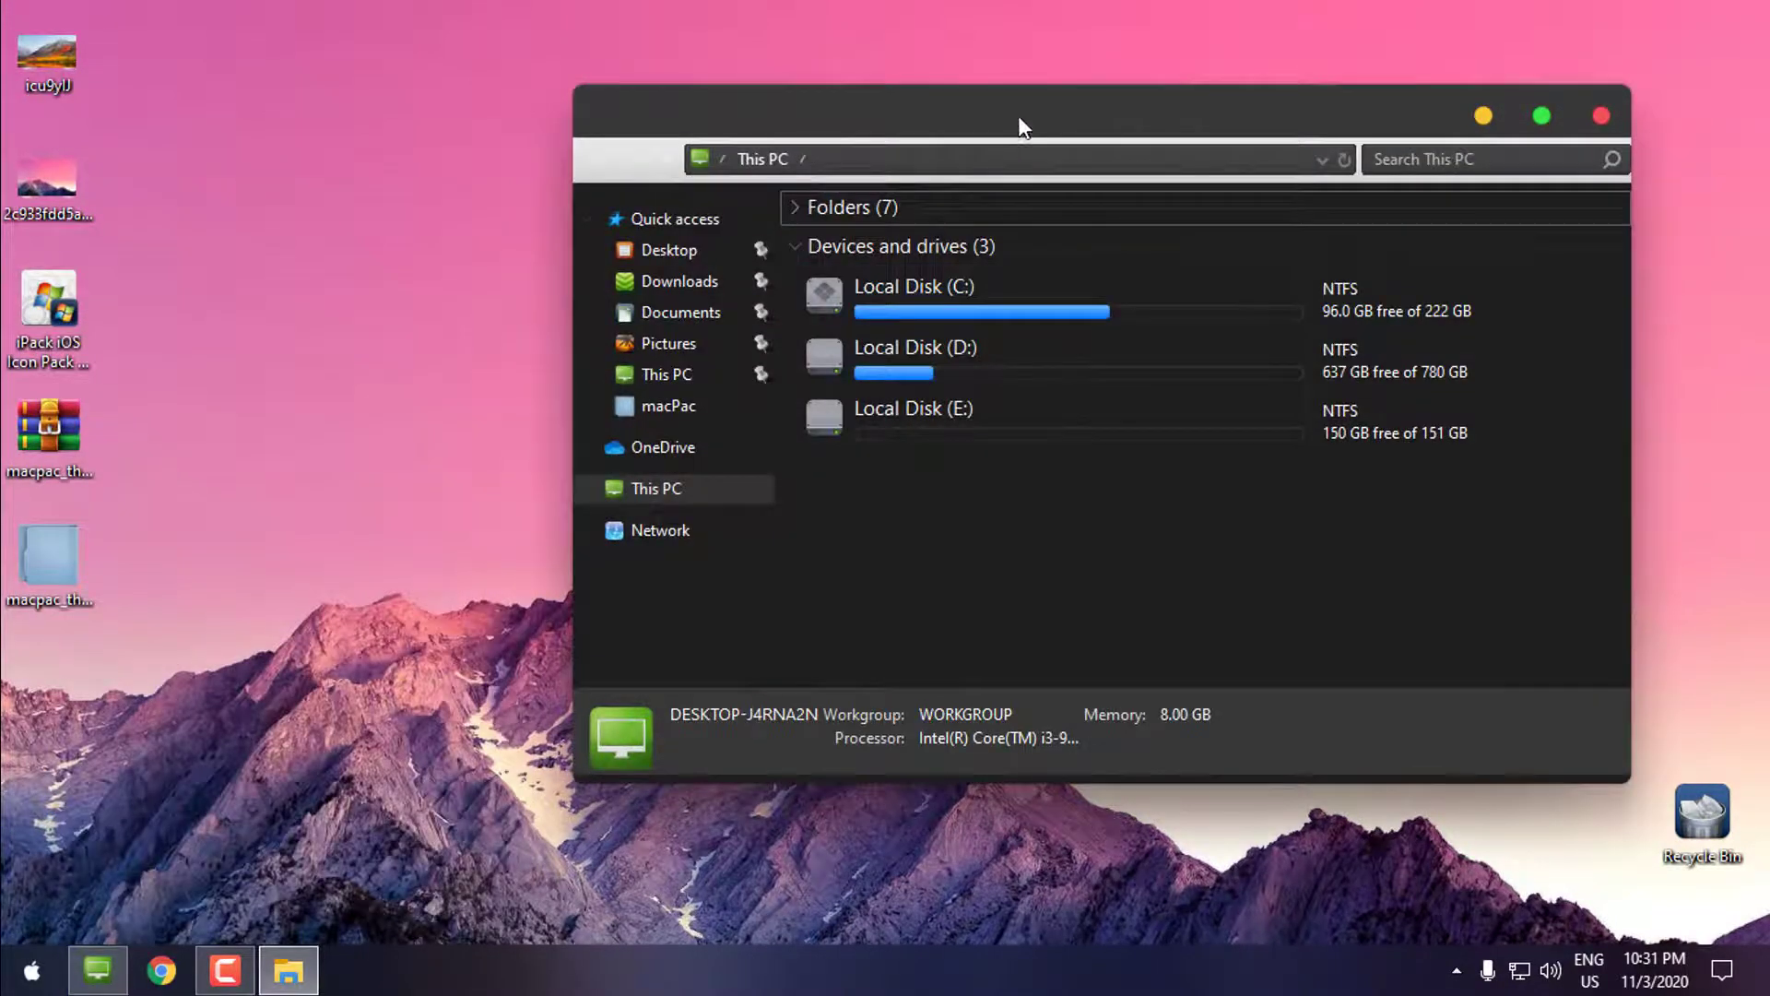
{"action": "left_click_drag", "start_coordinate": [1018, 116], "coordinate": [758, 105]}
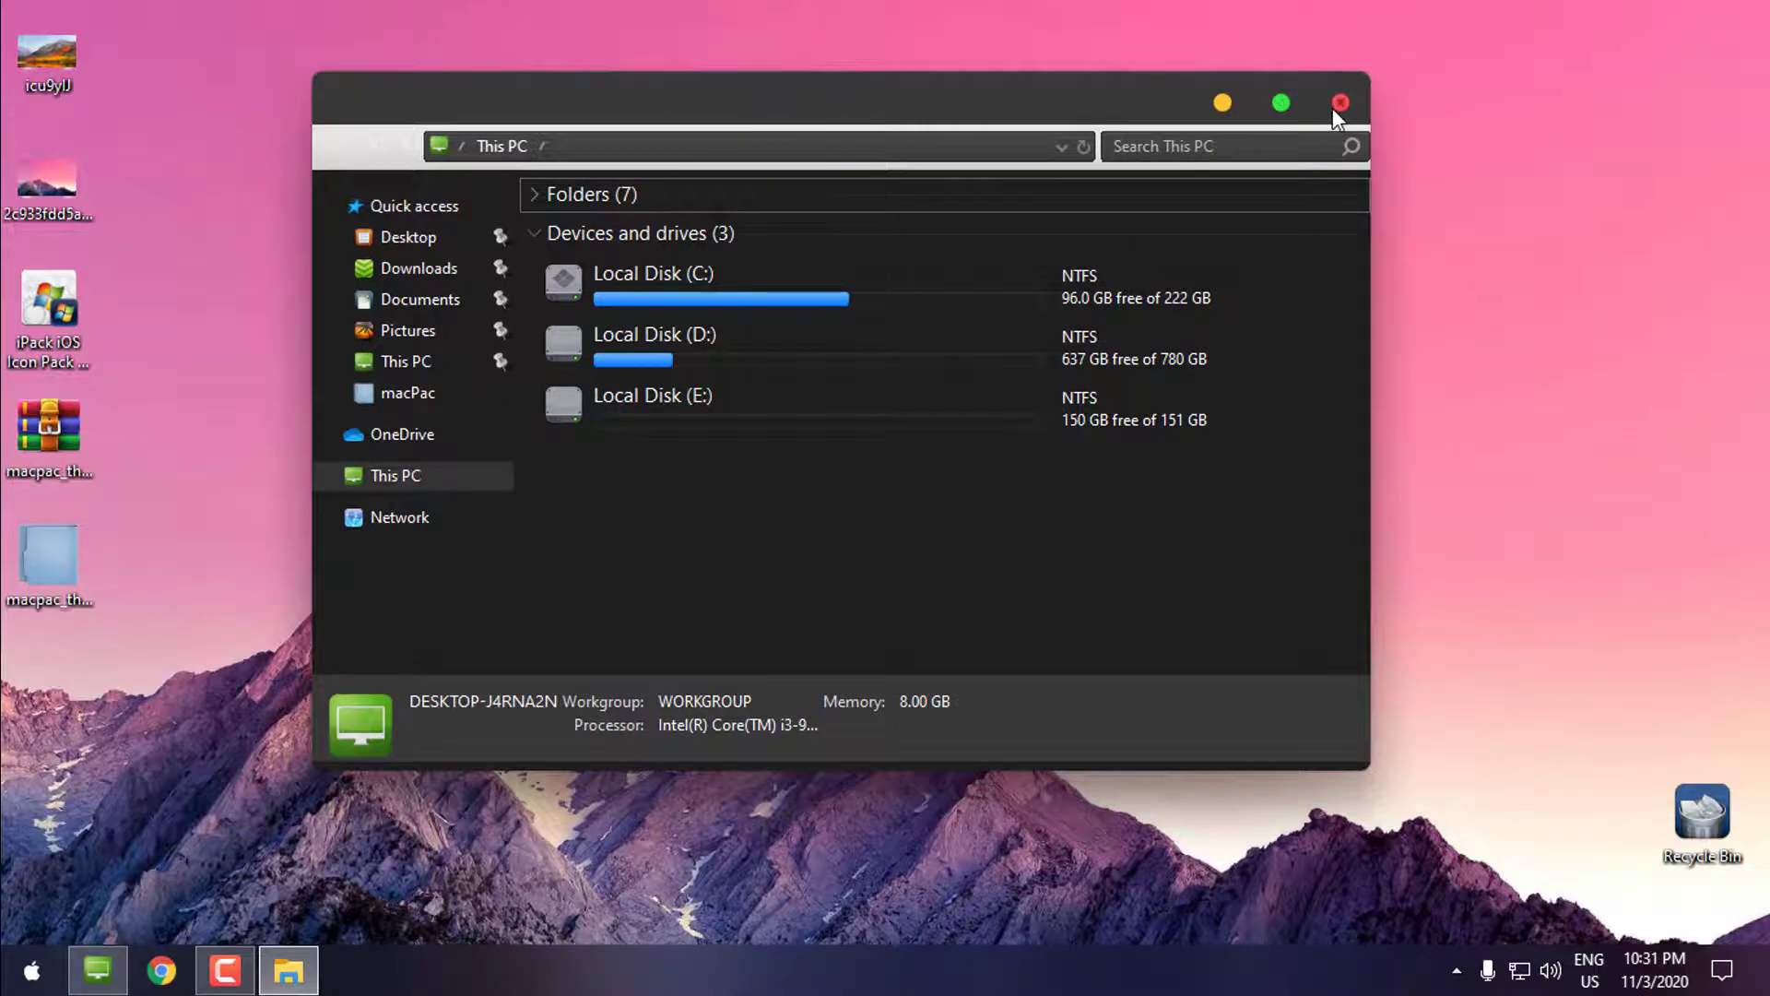
{"action": "left_click", "coordinate": [1339, 106]}
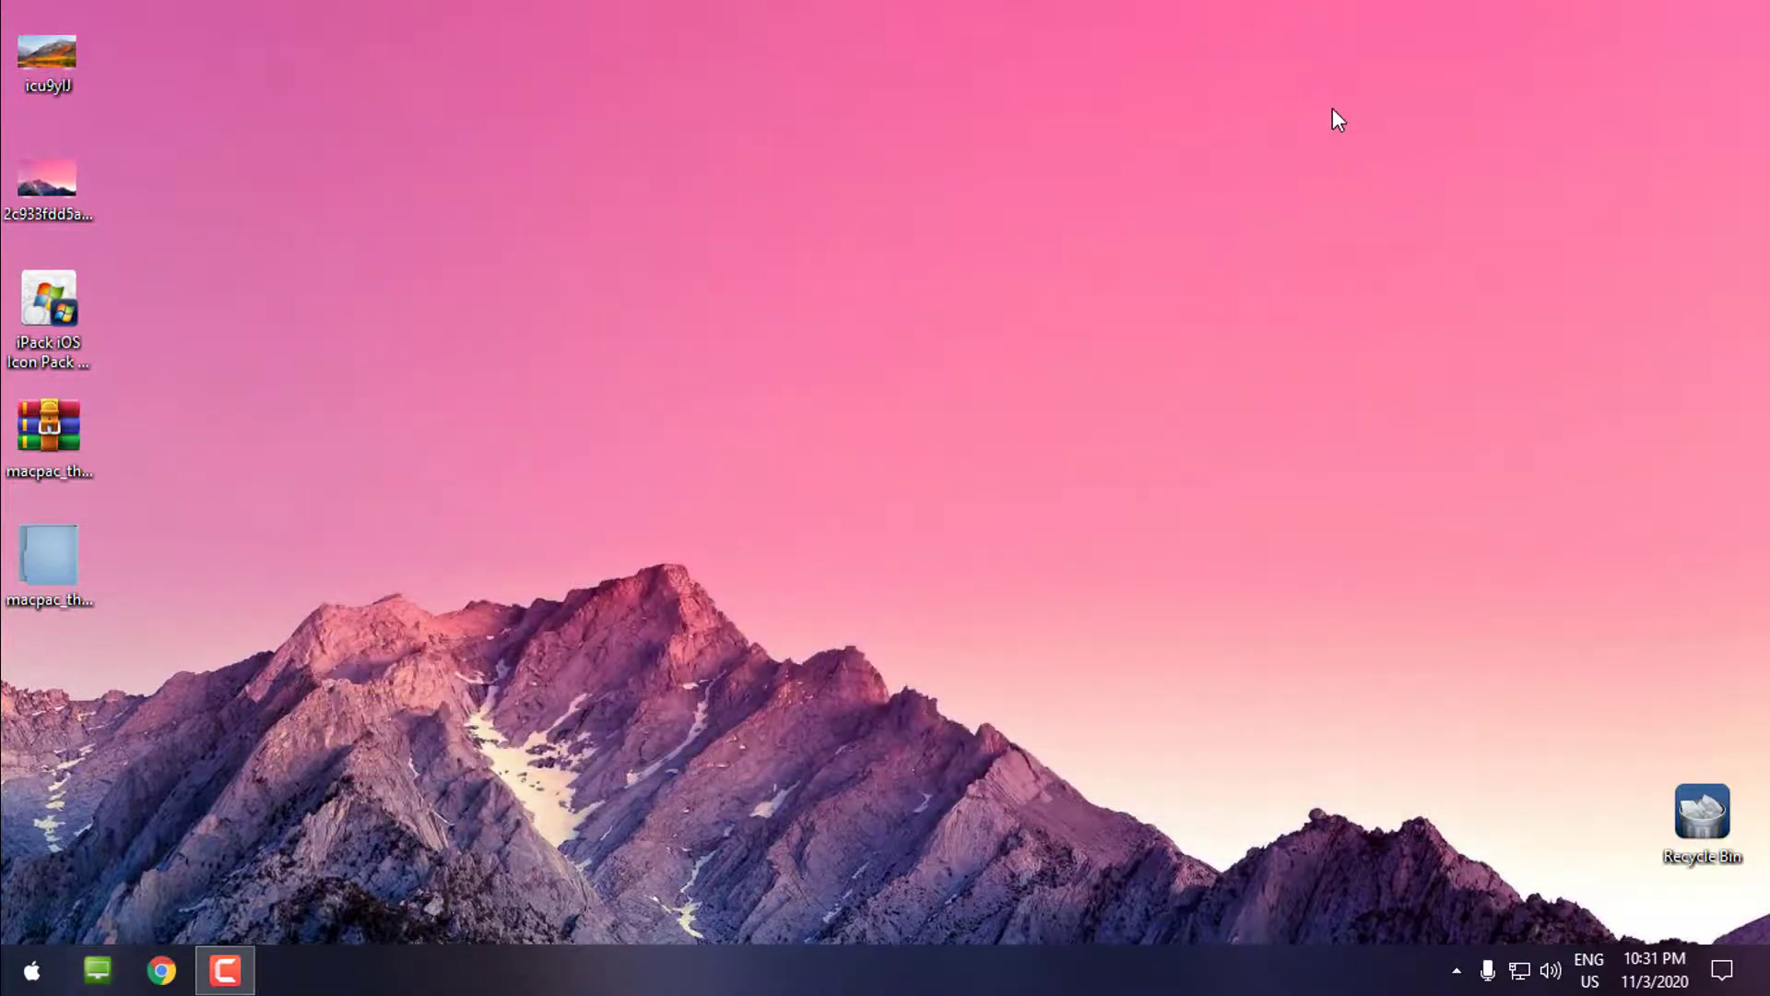